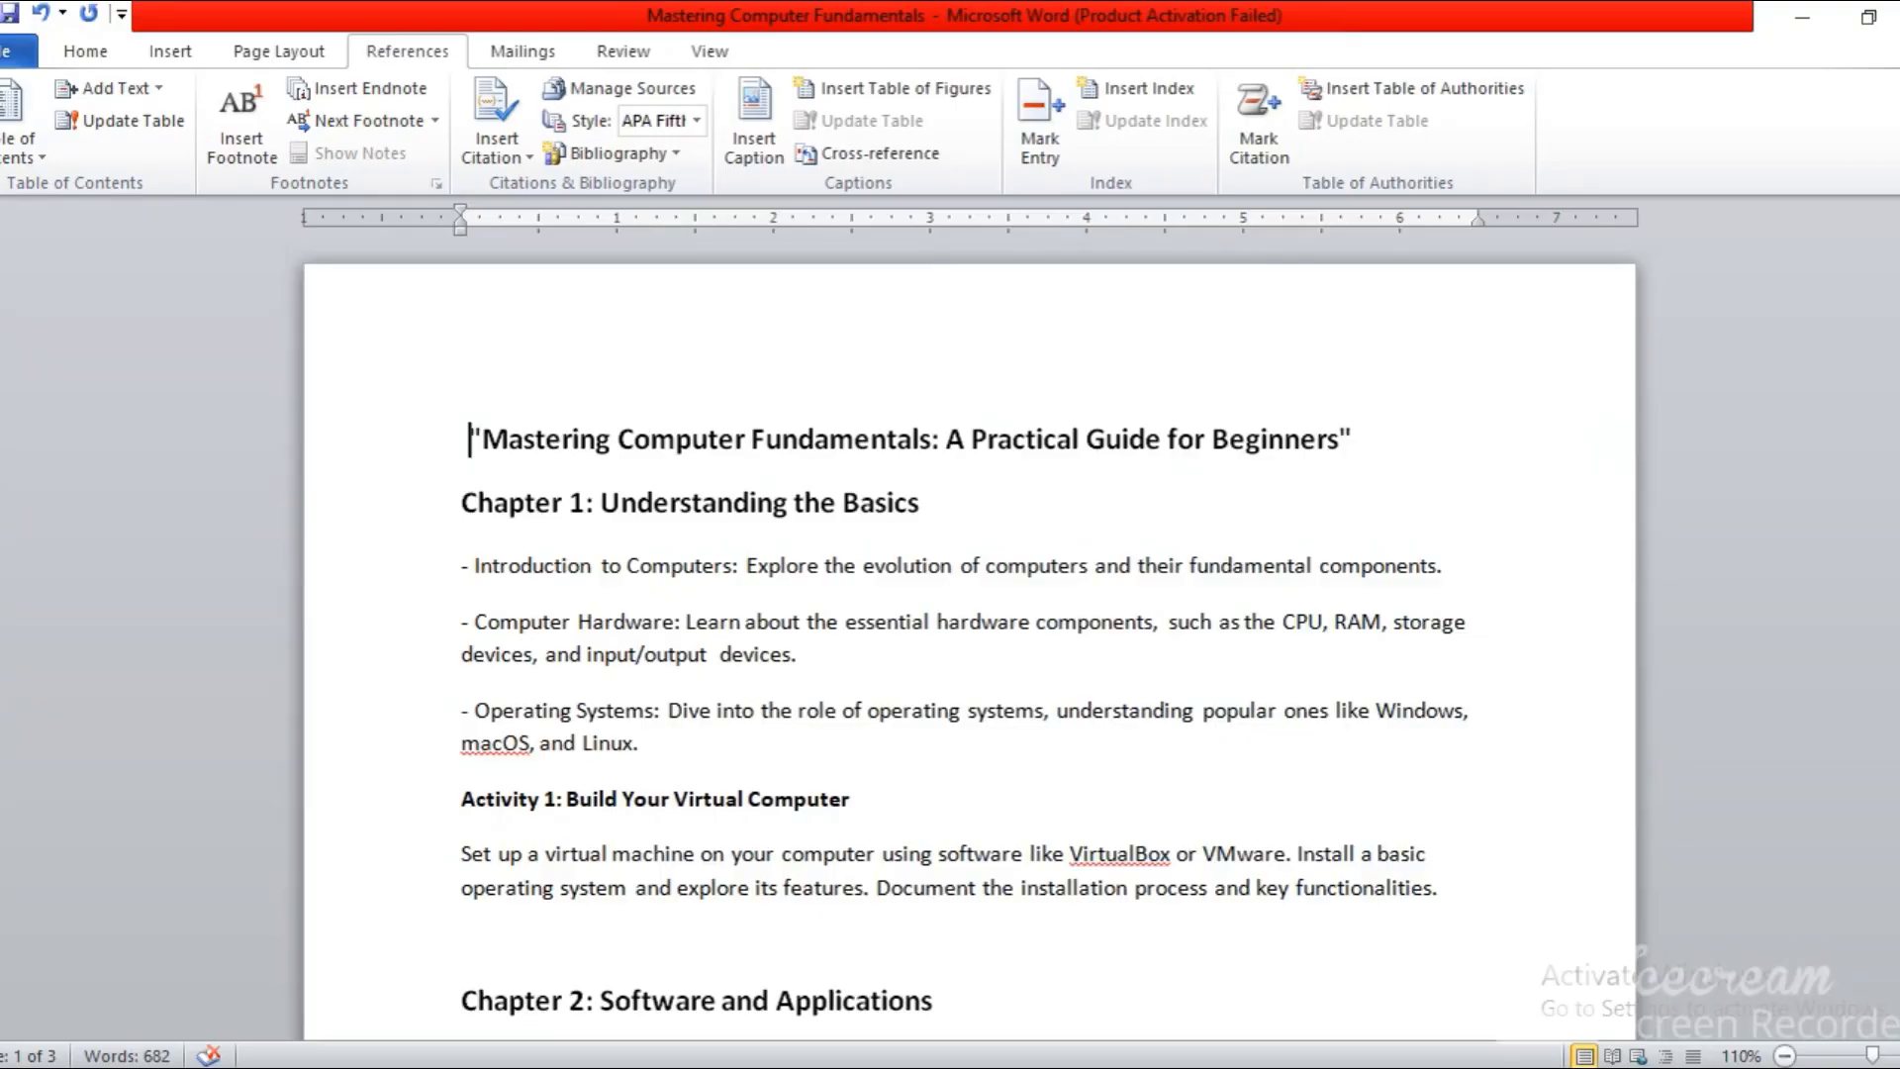
Step: Insert several blank lines above the title "Mastering Computer Fundamentals: A Practical Guide for Beginners" on the first page
{"action": "mouse_move", "coordinate": [1897, 303]}
{"action": "left_mouse_down"}
{"action": "mouse_move", "coordinate": [1897, 833]}
{"action": "mouse_move", "coordinate": [1897, 303]}
{"action": "left_mouse_up"}
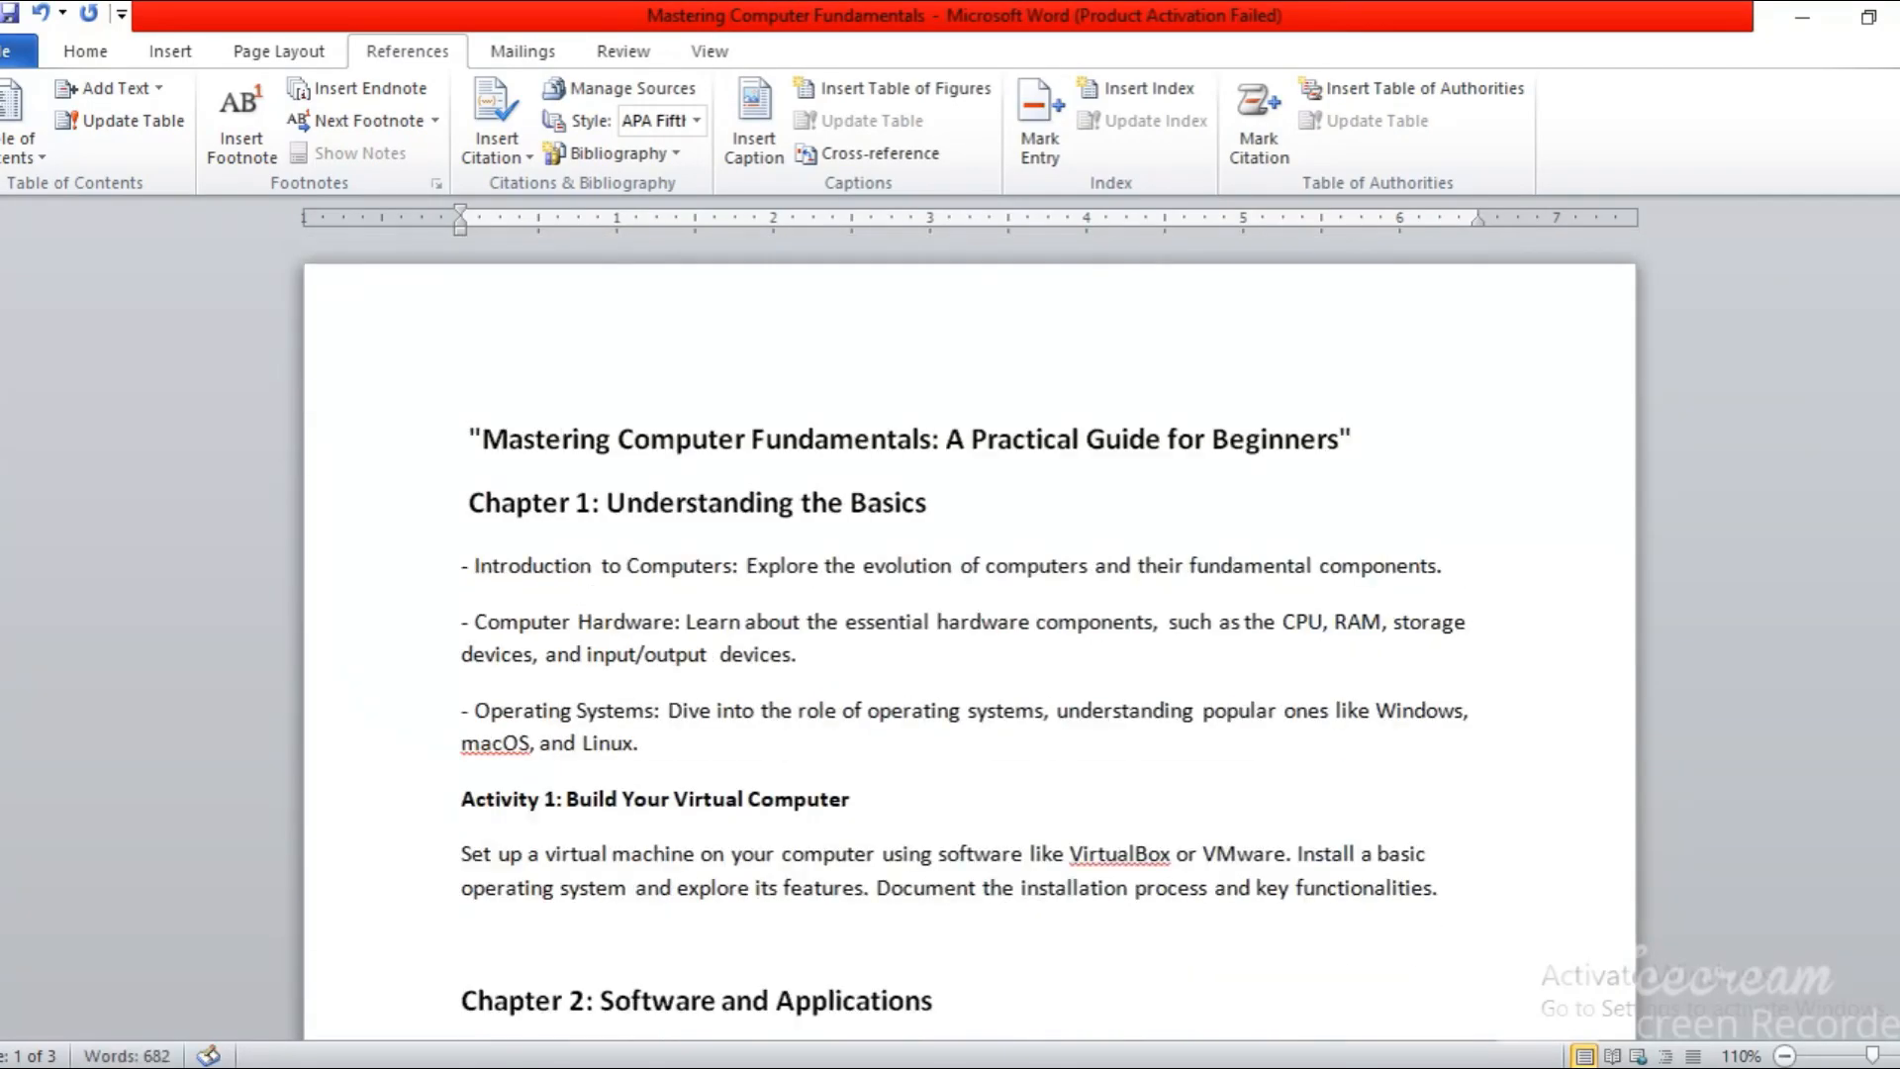
{"action": "left_click", "coordinate": [583, 336]}
{"action": "left_click", "coordinate": [463, 433]}
{"action": "key", "text": "Return"}
{"action": "key", "text": "Return"}
{"action": "key", "text": "Return"}
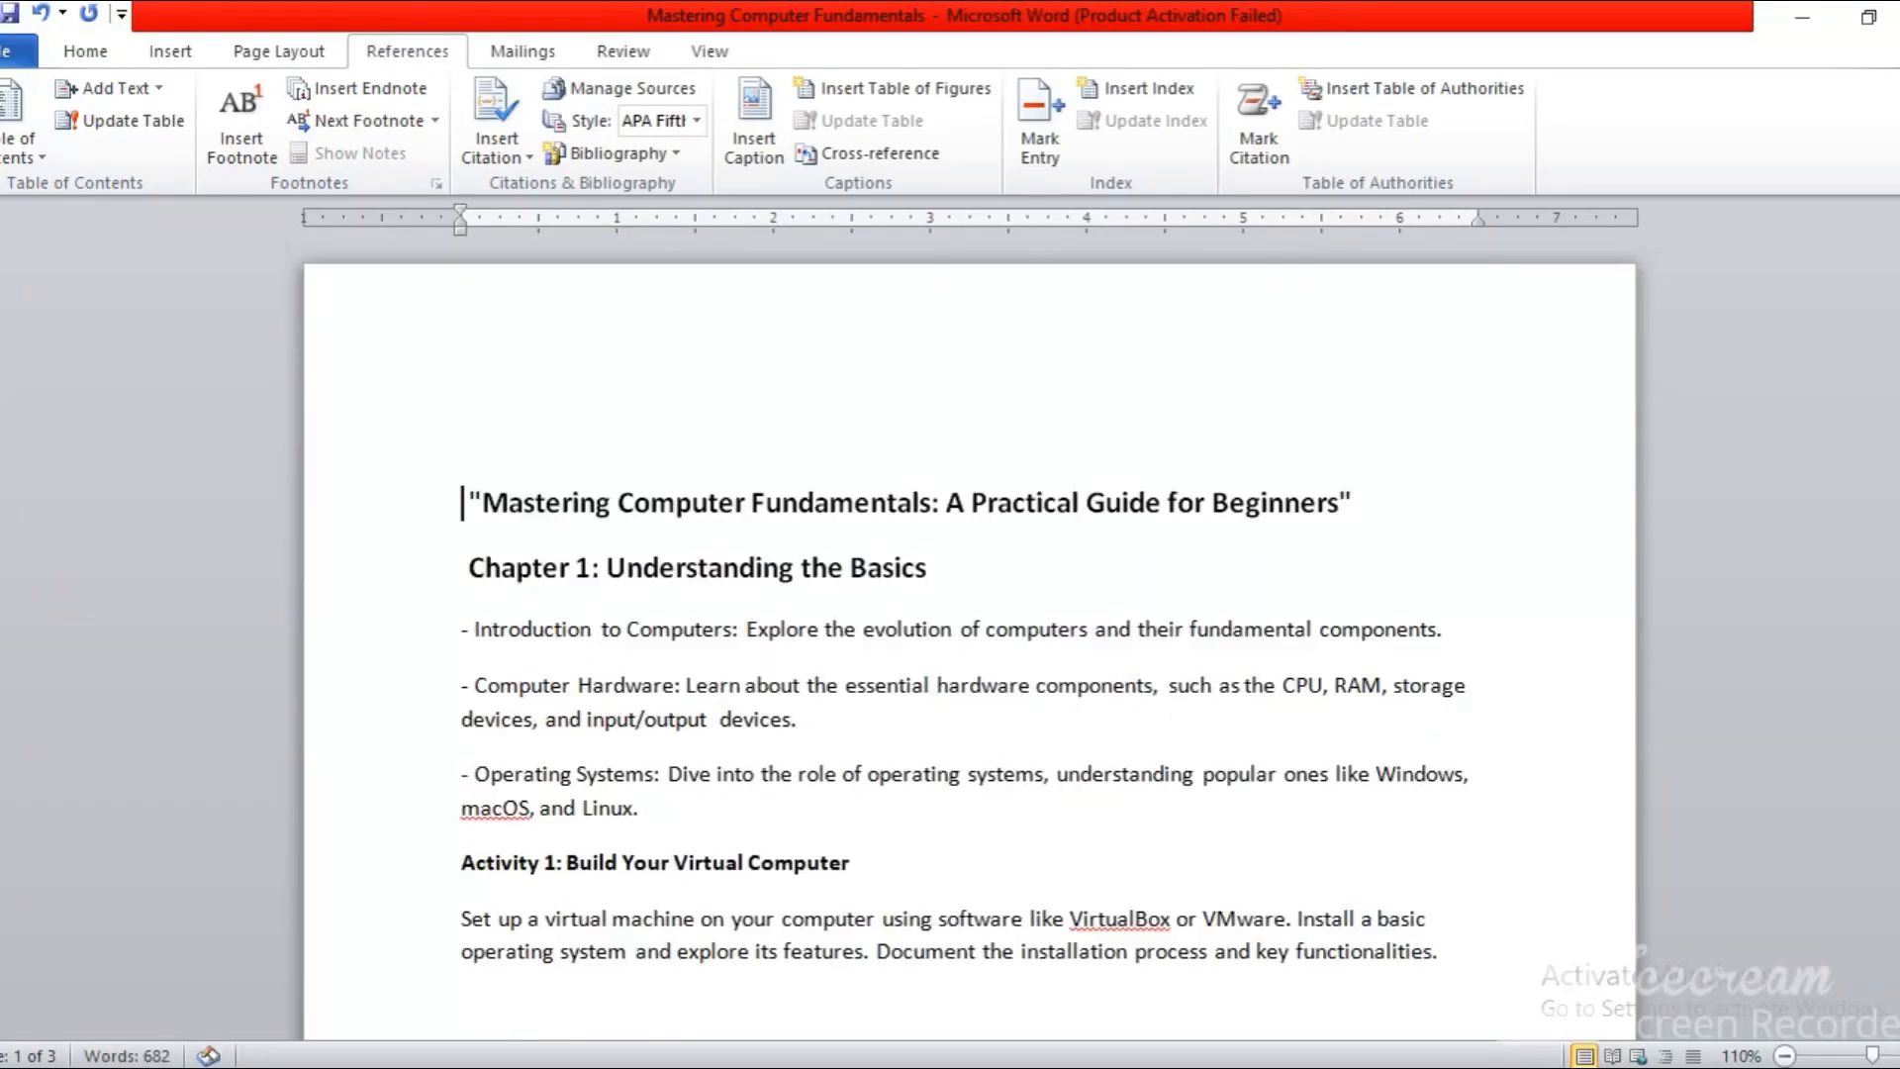
{"action": "key", "text": "Return"}
{"action": "key", "text": "Return"}
{"action": "key", "text": "Return"}
{"action": "key", "text": "Return"}
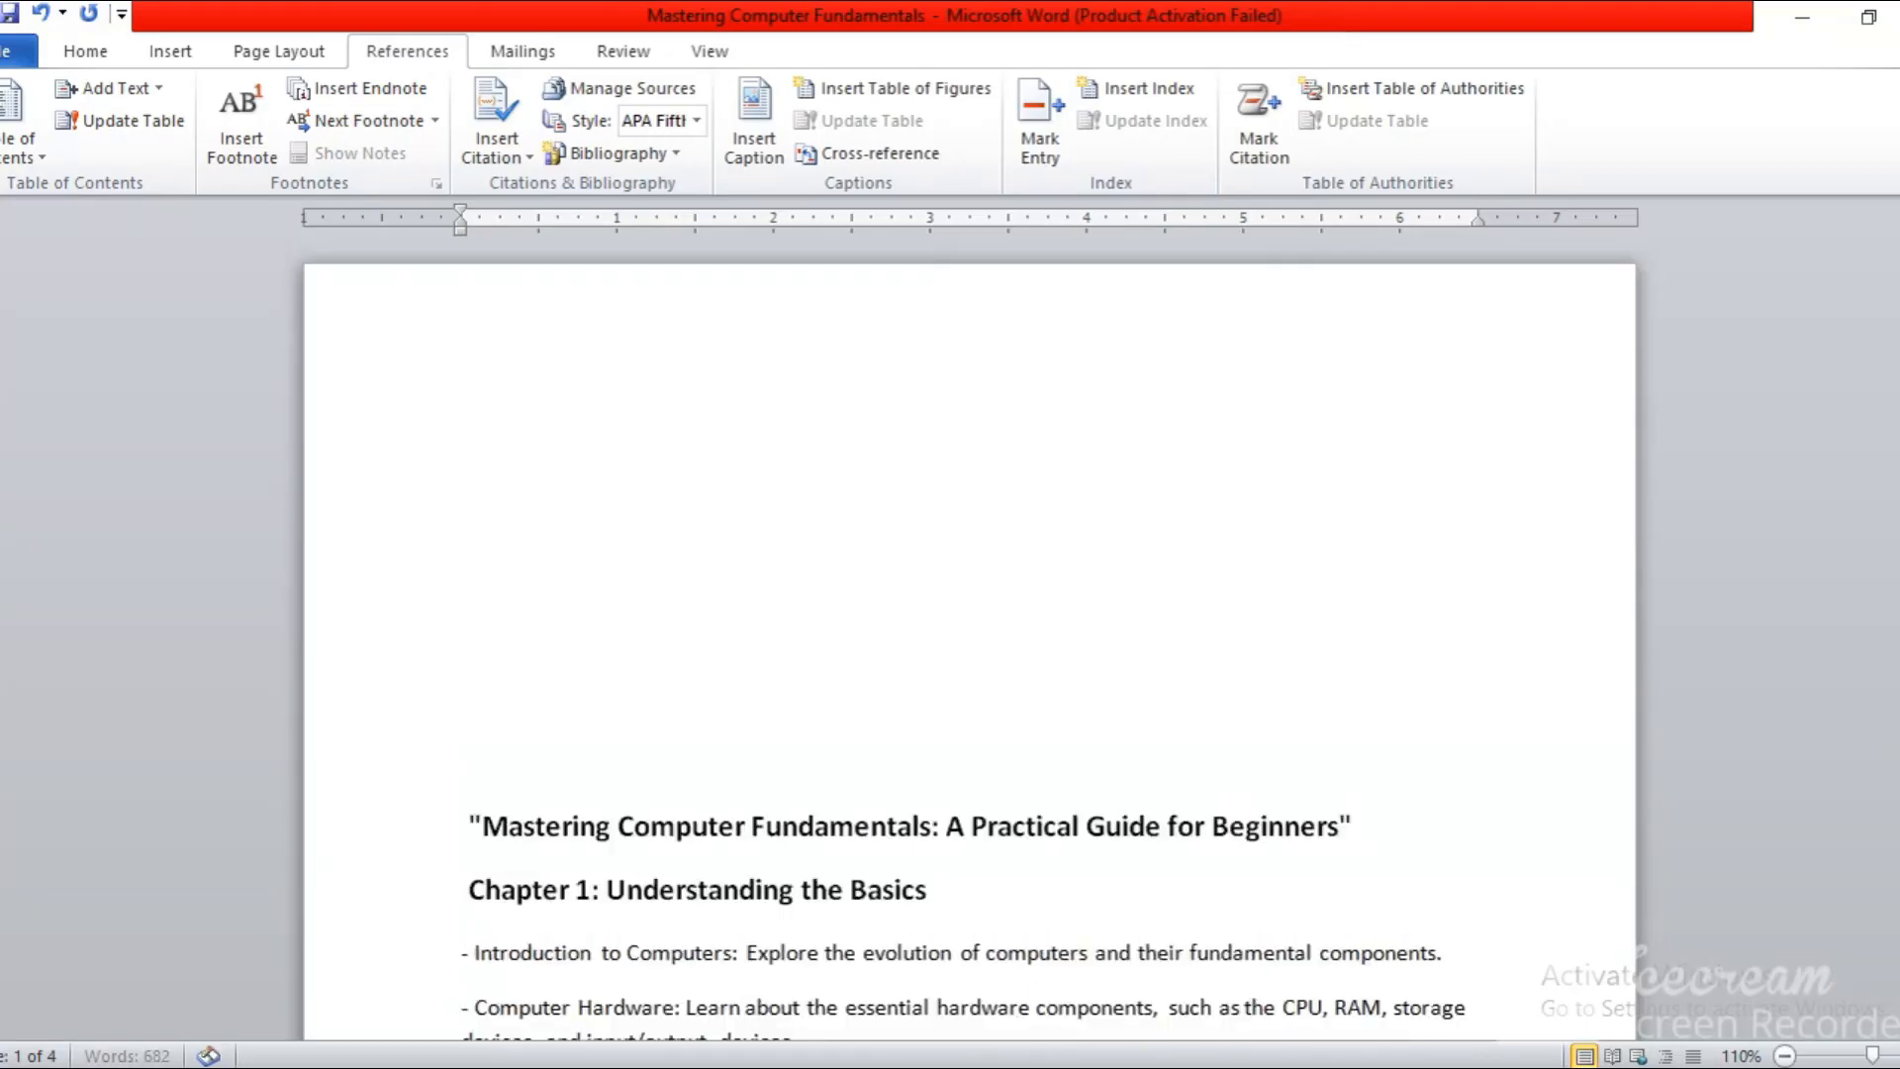
{"action": "left_click", "coordinate": [500, 453]}
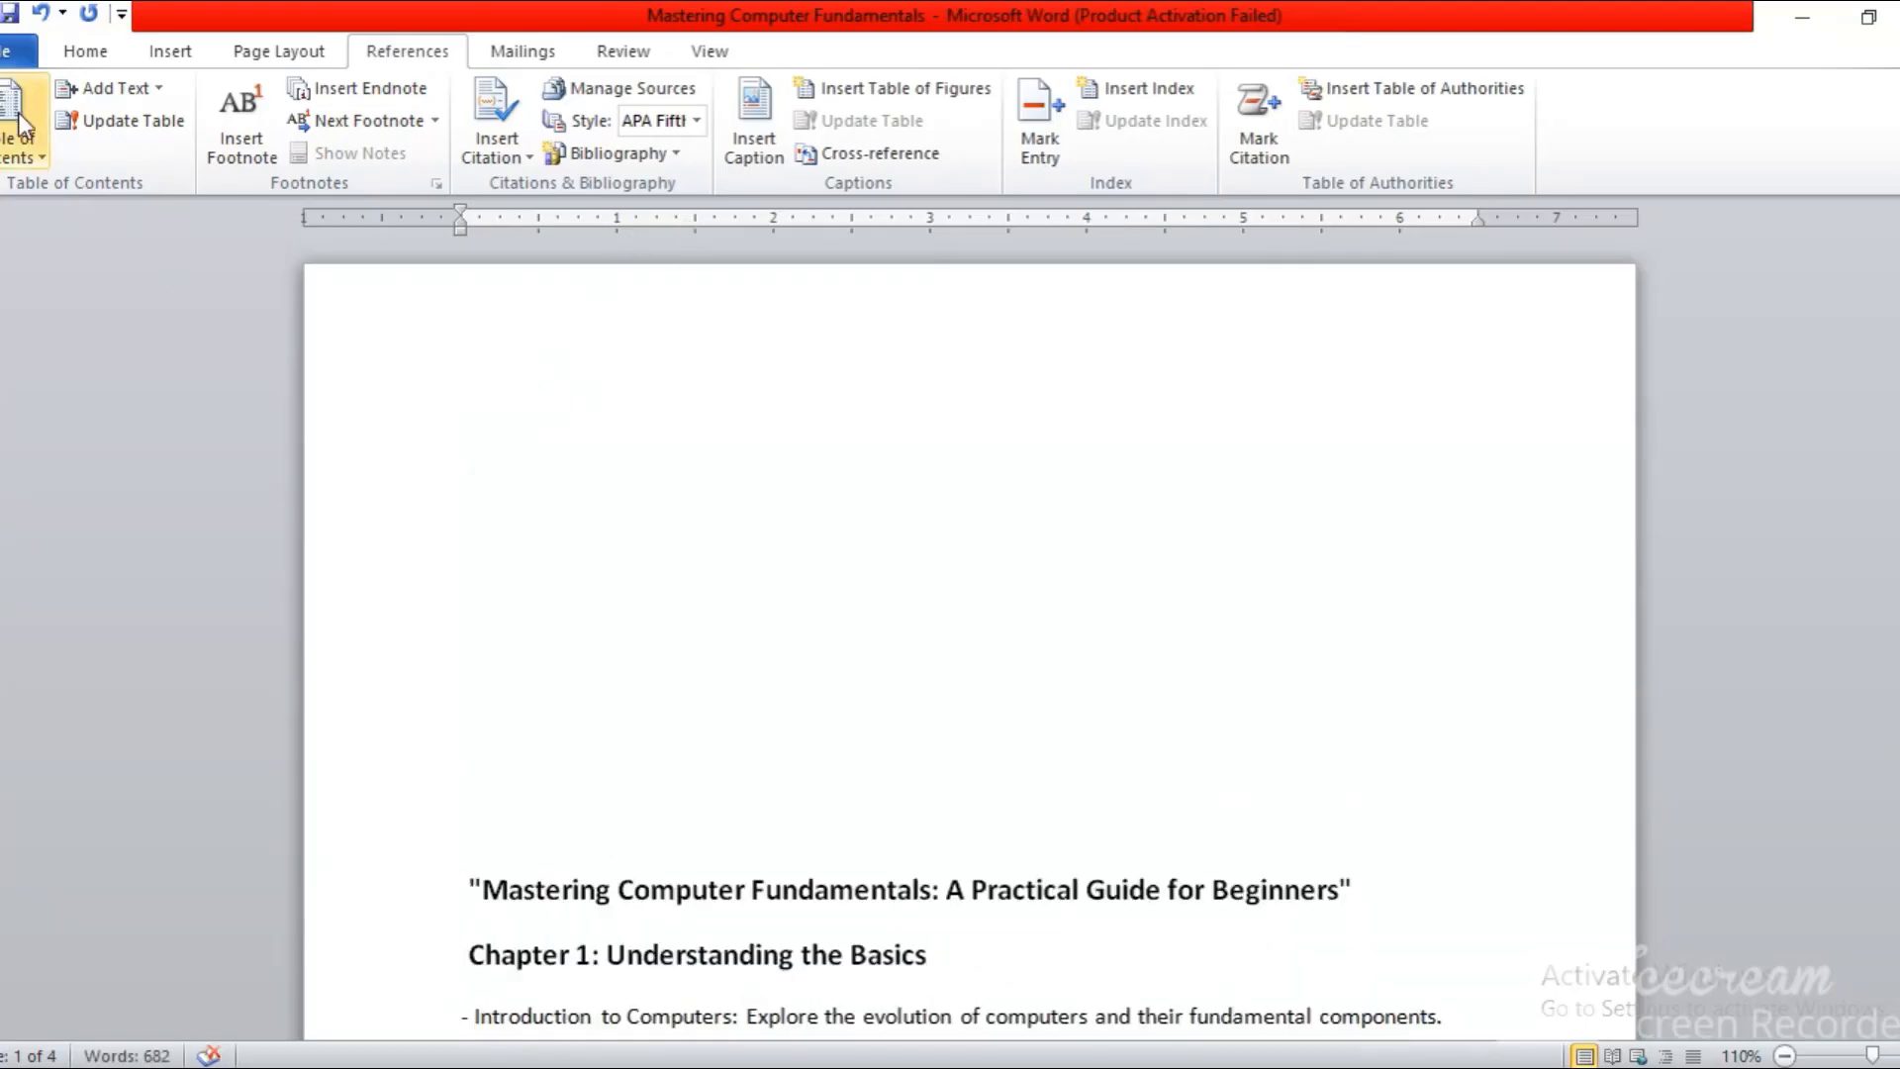
Step: Examine the built-in table of contents styles, the document's chapter headings and the levels available for adding text to the contents
{"action": "left_click", "coordinate": [41, 156]}
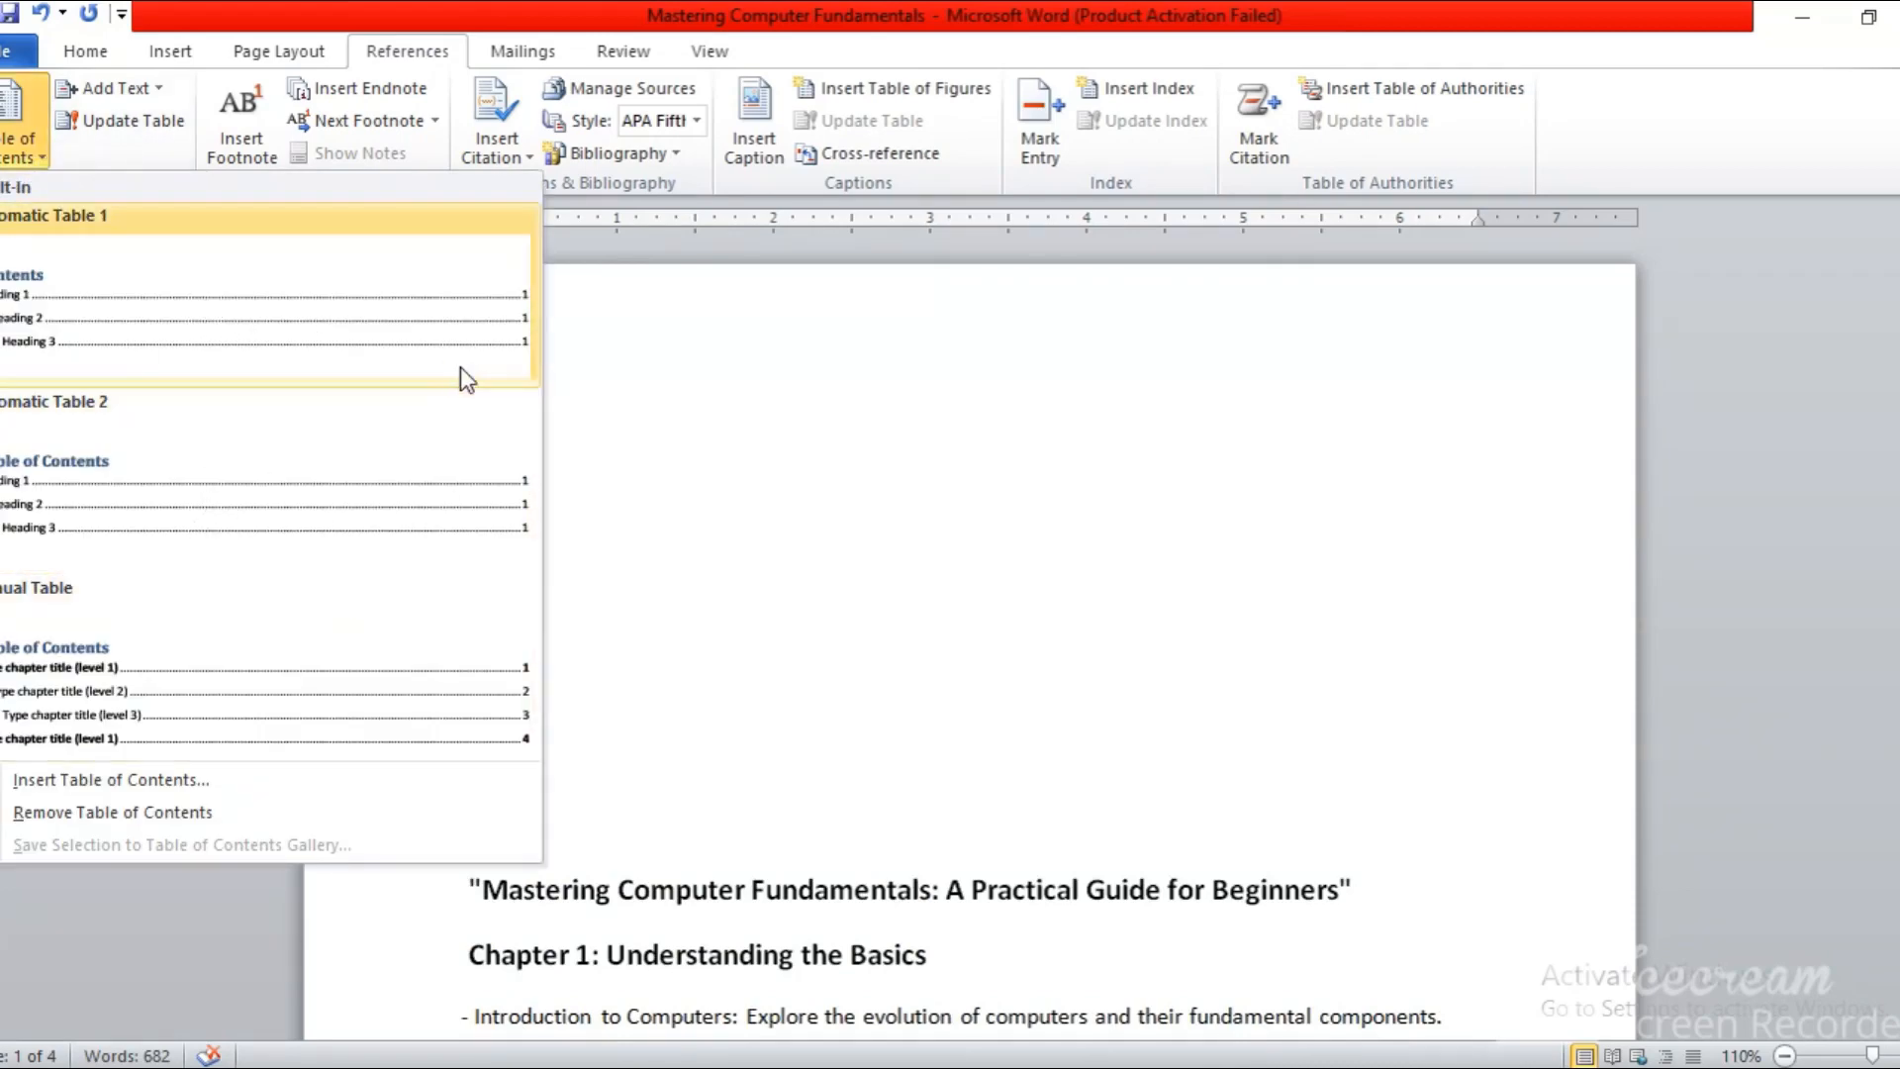
{"action": "left_click", "coordinate": [916, 566]}
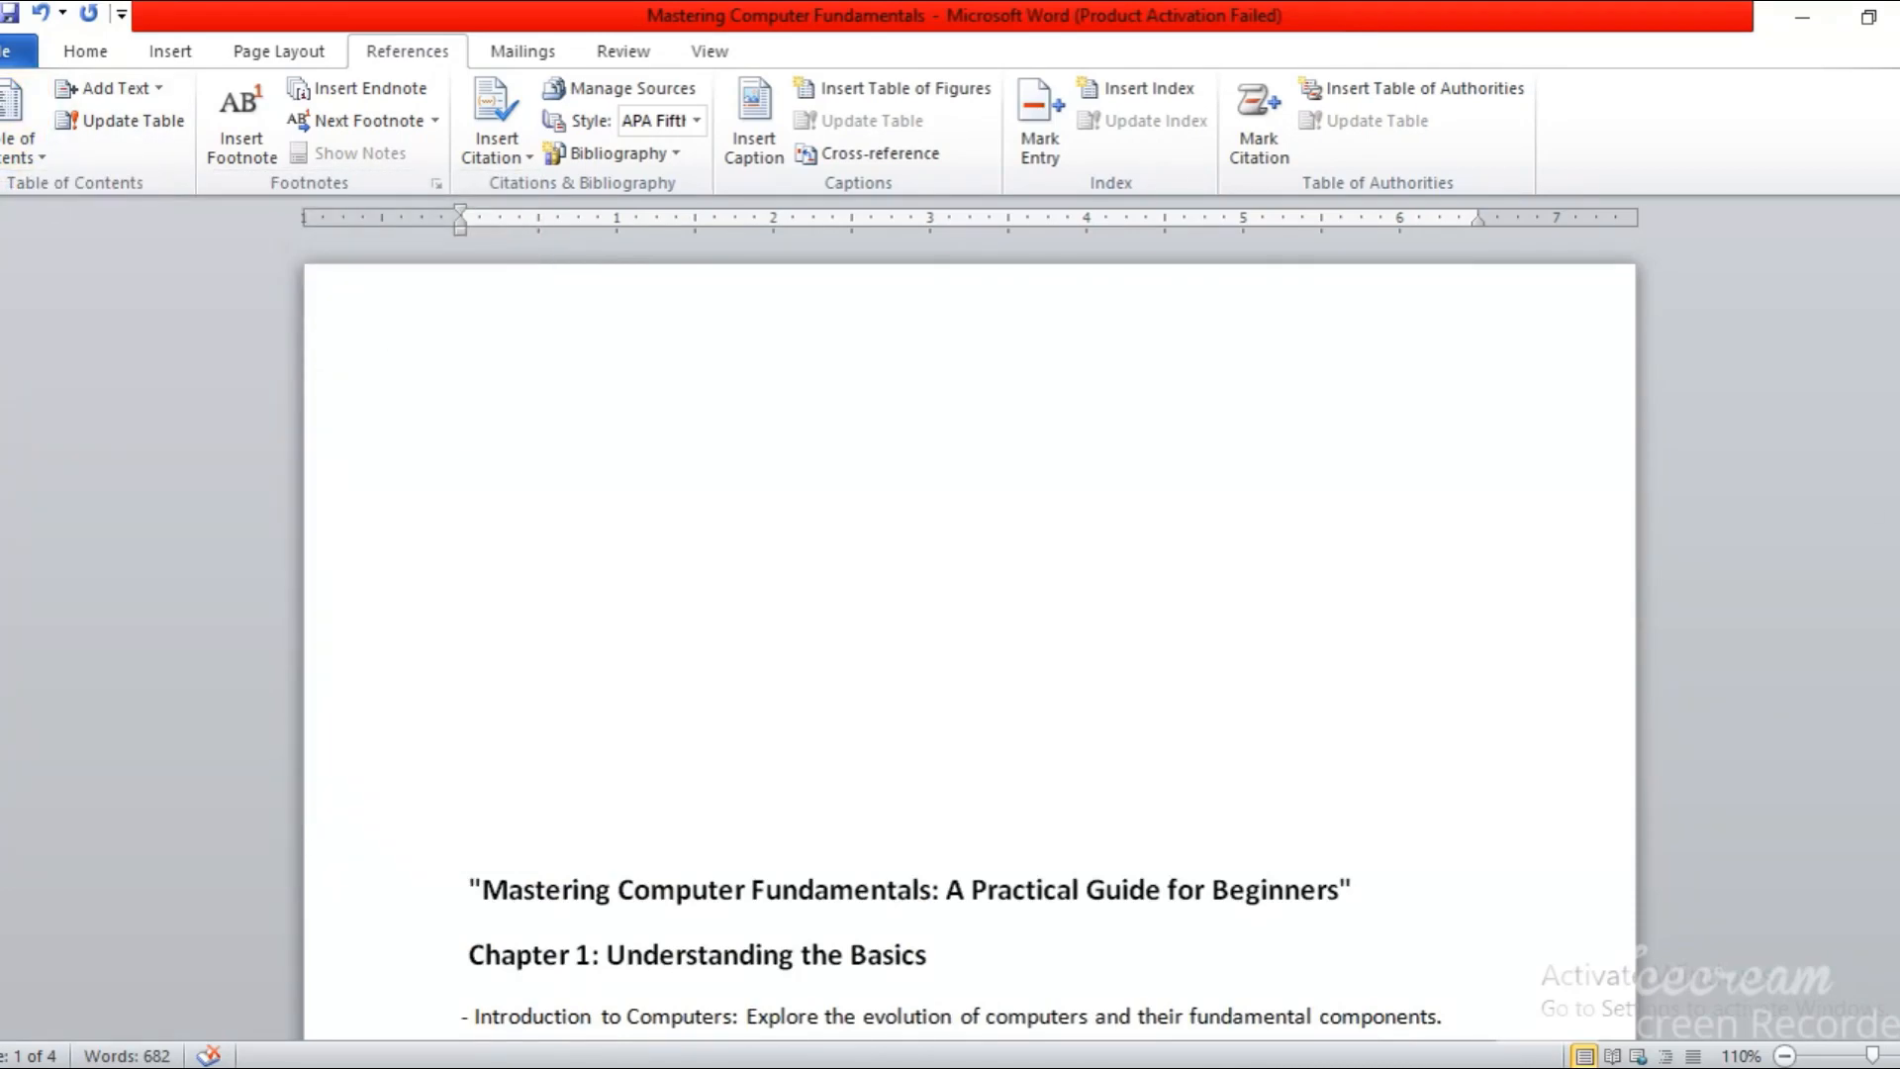
{"action": "scroll", "coordinate": [970, 643], "scroll_direction": "down", "scroll_amount": 5}
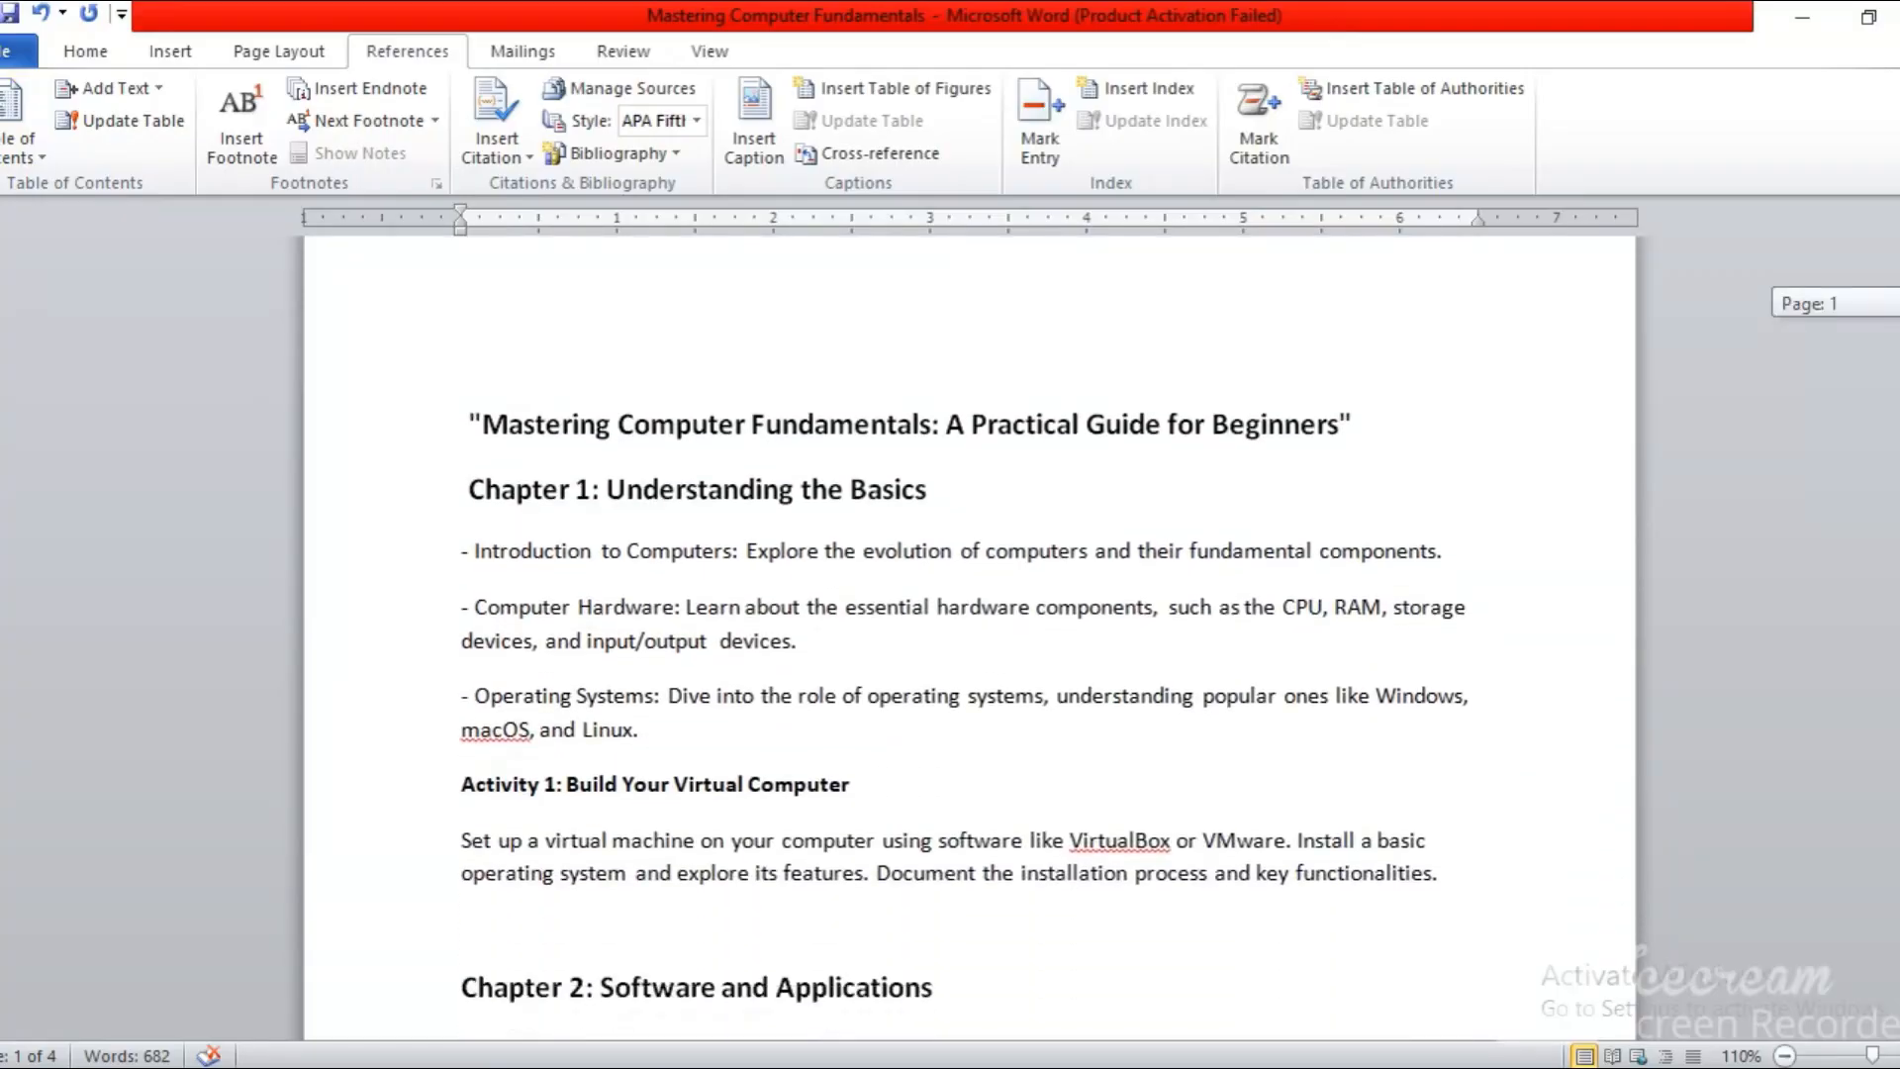
{"action": "scroll", "coordinate": [970, 643], "scroll_direction": "down", "scroll_amount": 11}
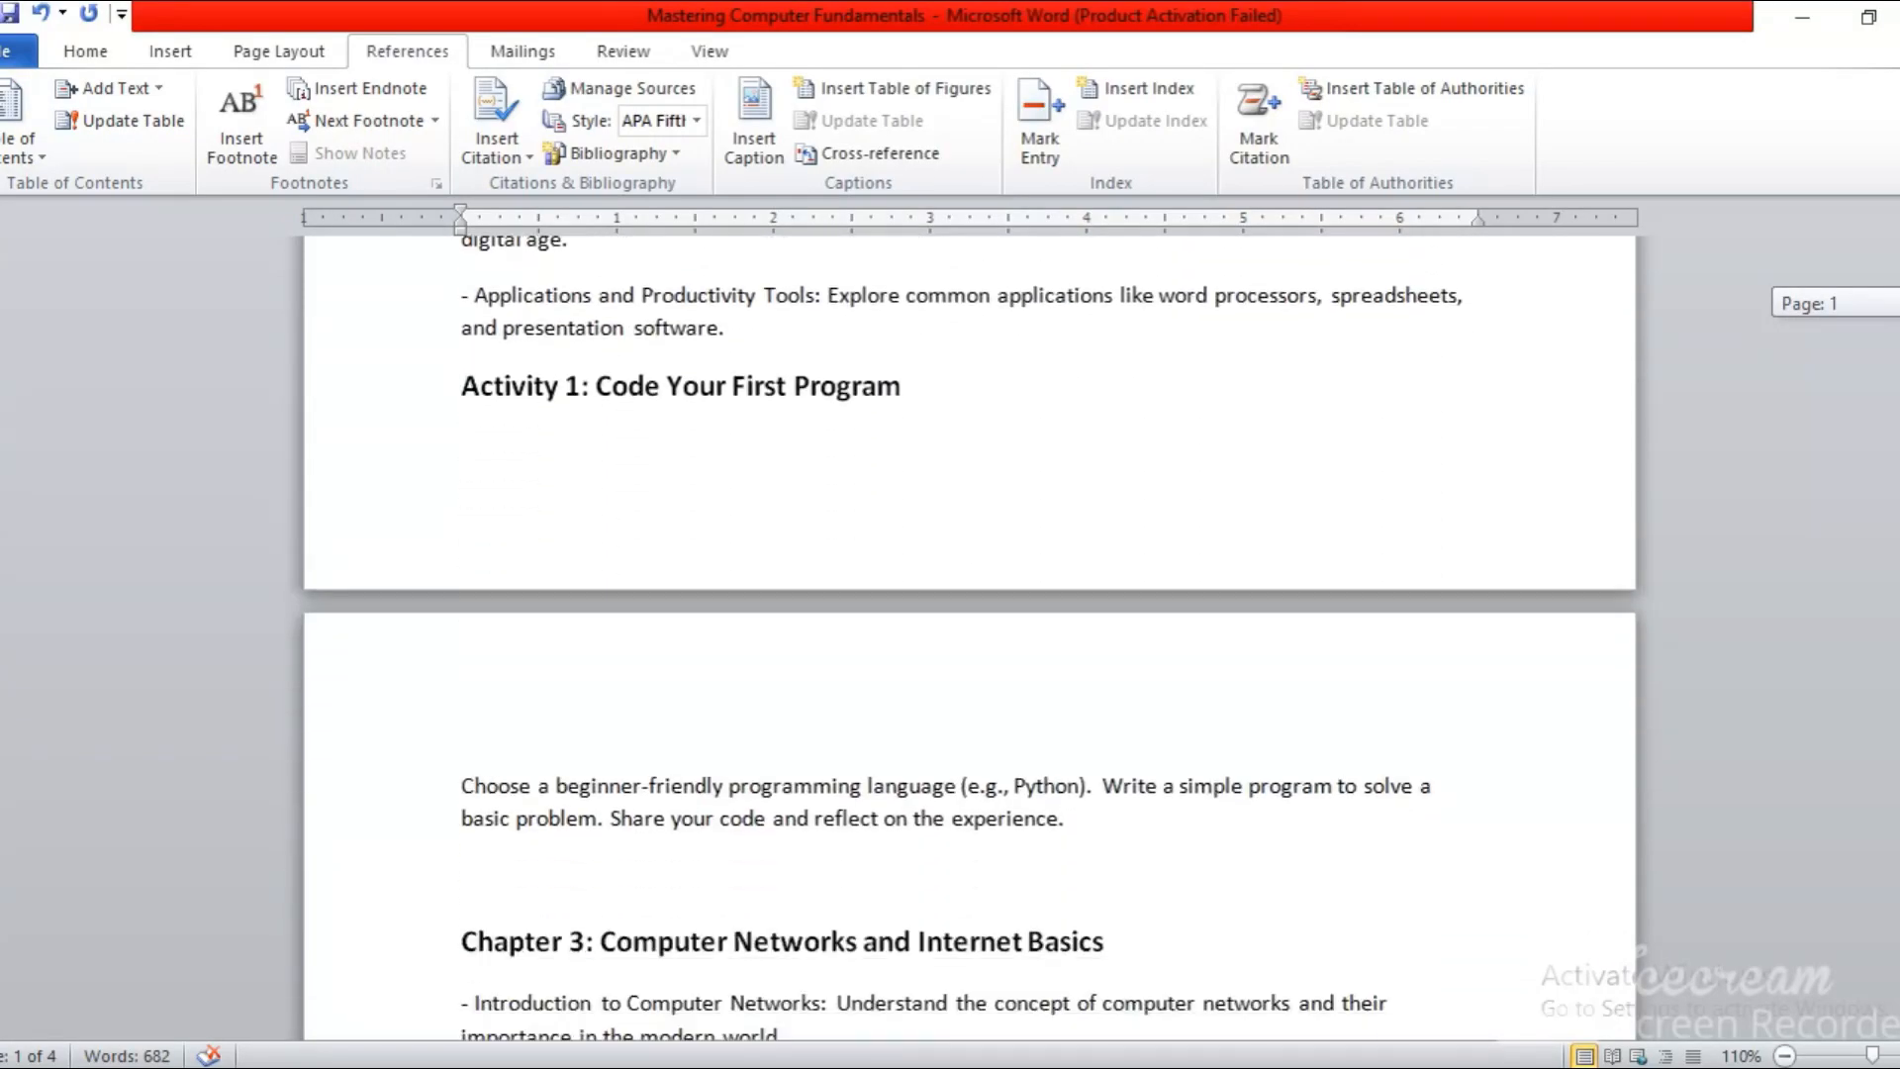
{"action": "scroll", "coordinate": [970, 643], "scroll_direction": "up", "scroll_amount": 15}
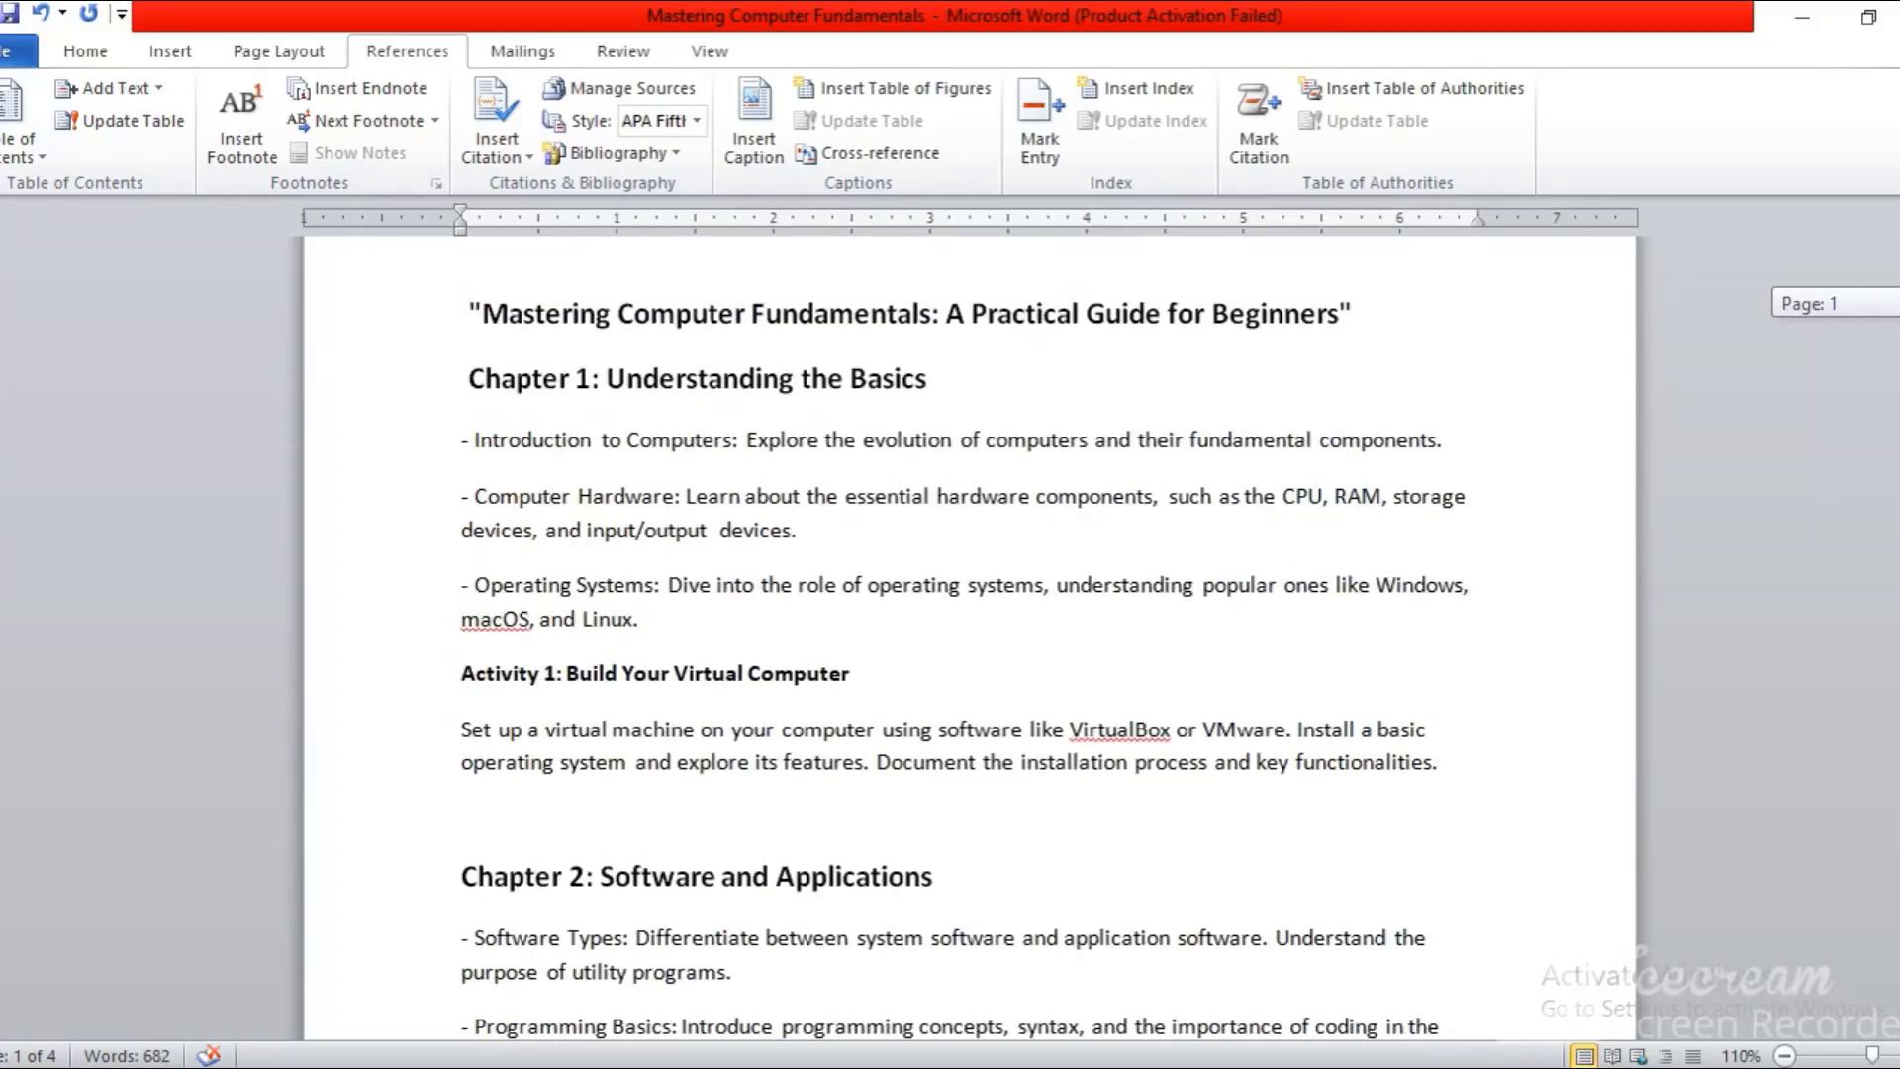
{"action": "scroll", "coordinate": [970, 643], "scroll_direction": "down", "scroll_amount": 3}
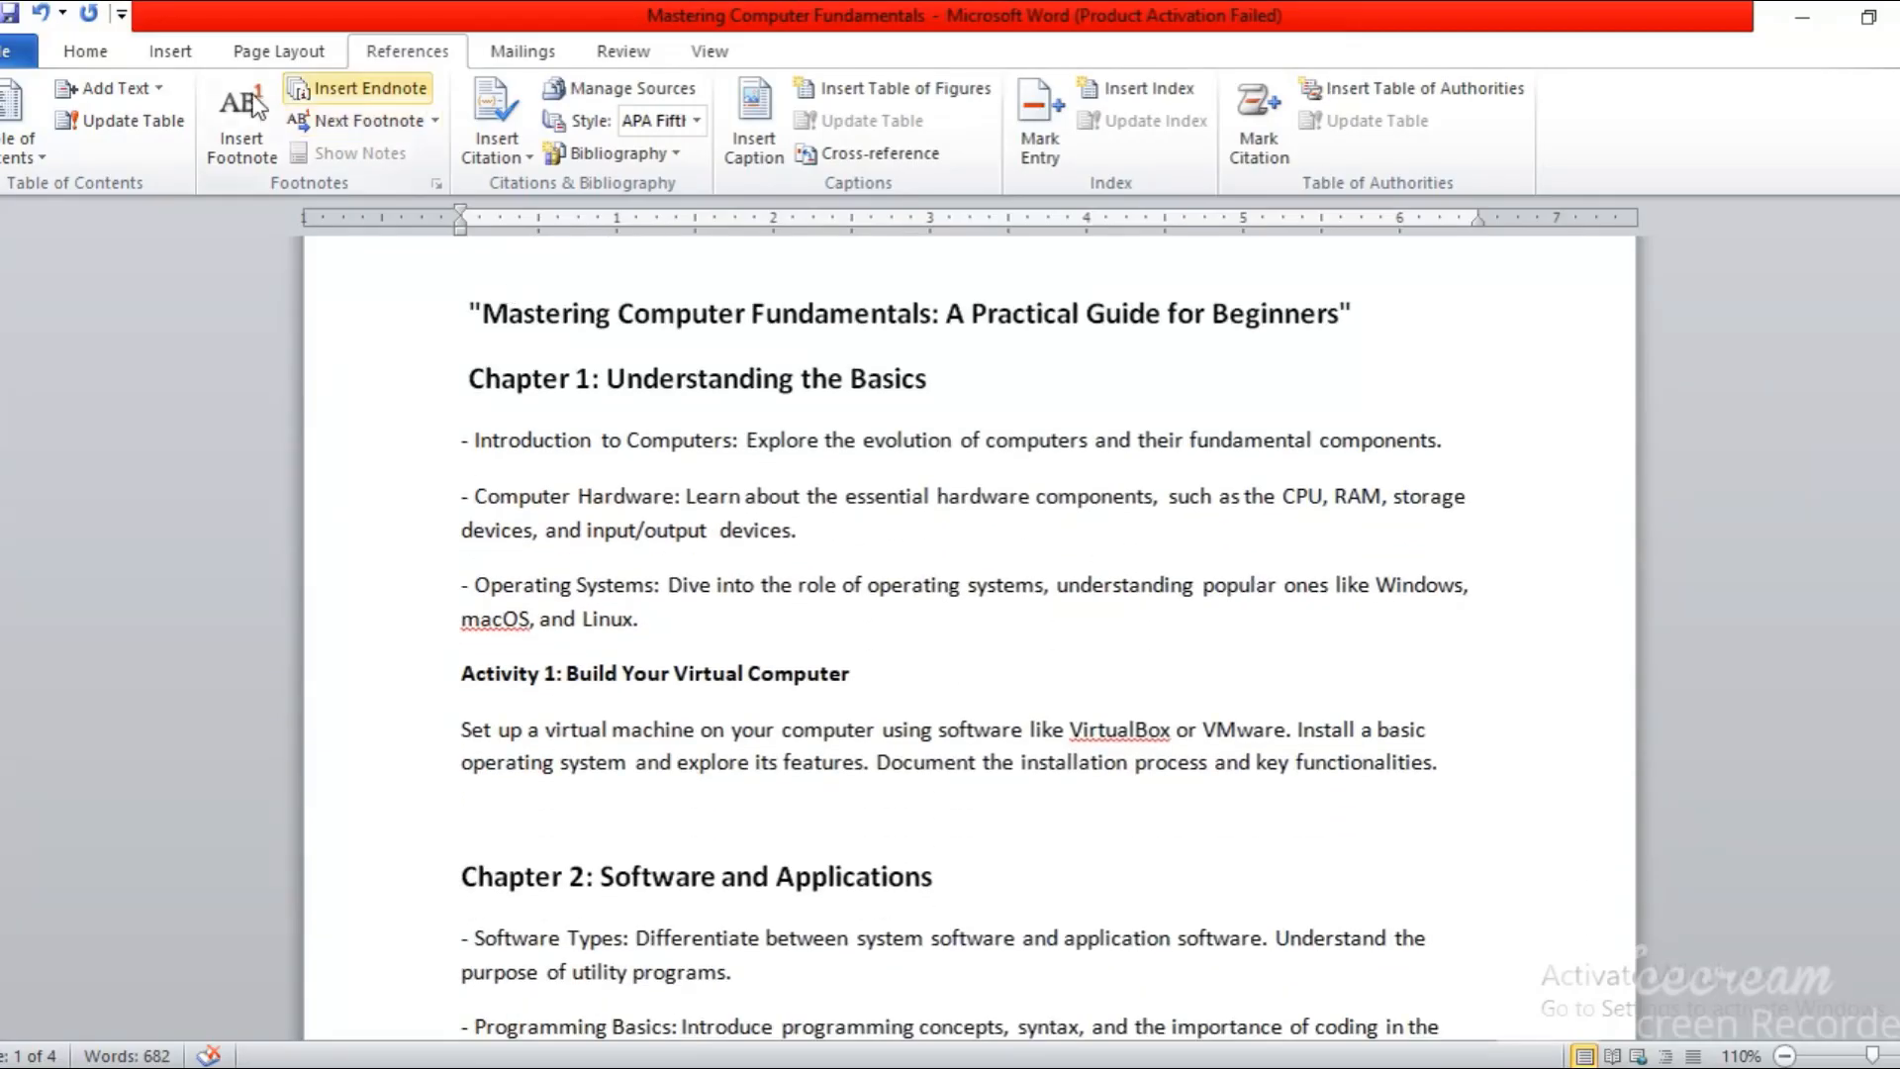
{"action": "left_click", "coordinate": [160, 94]}
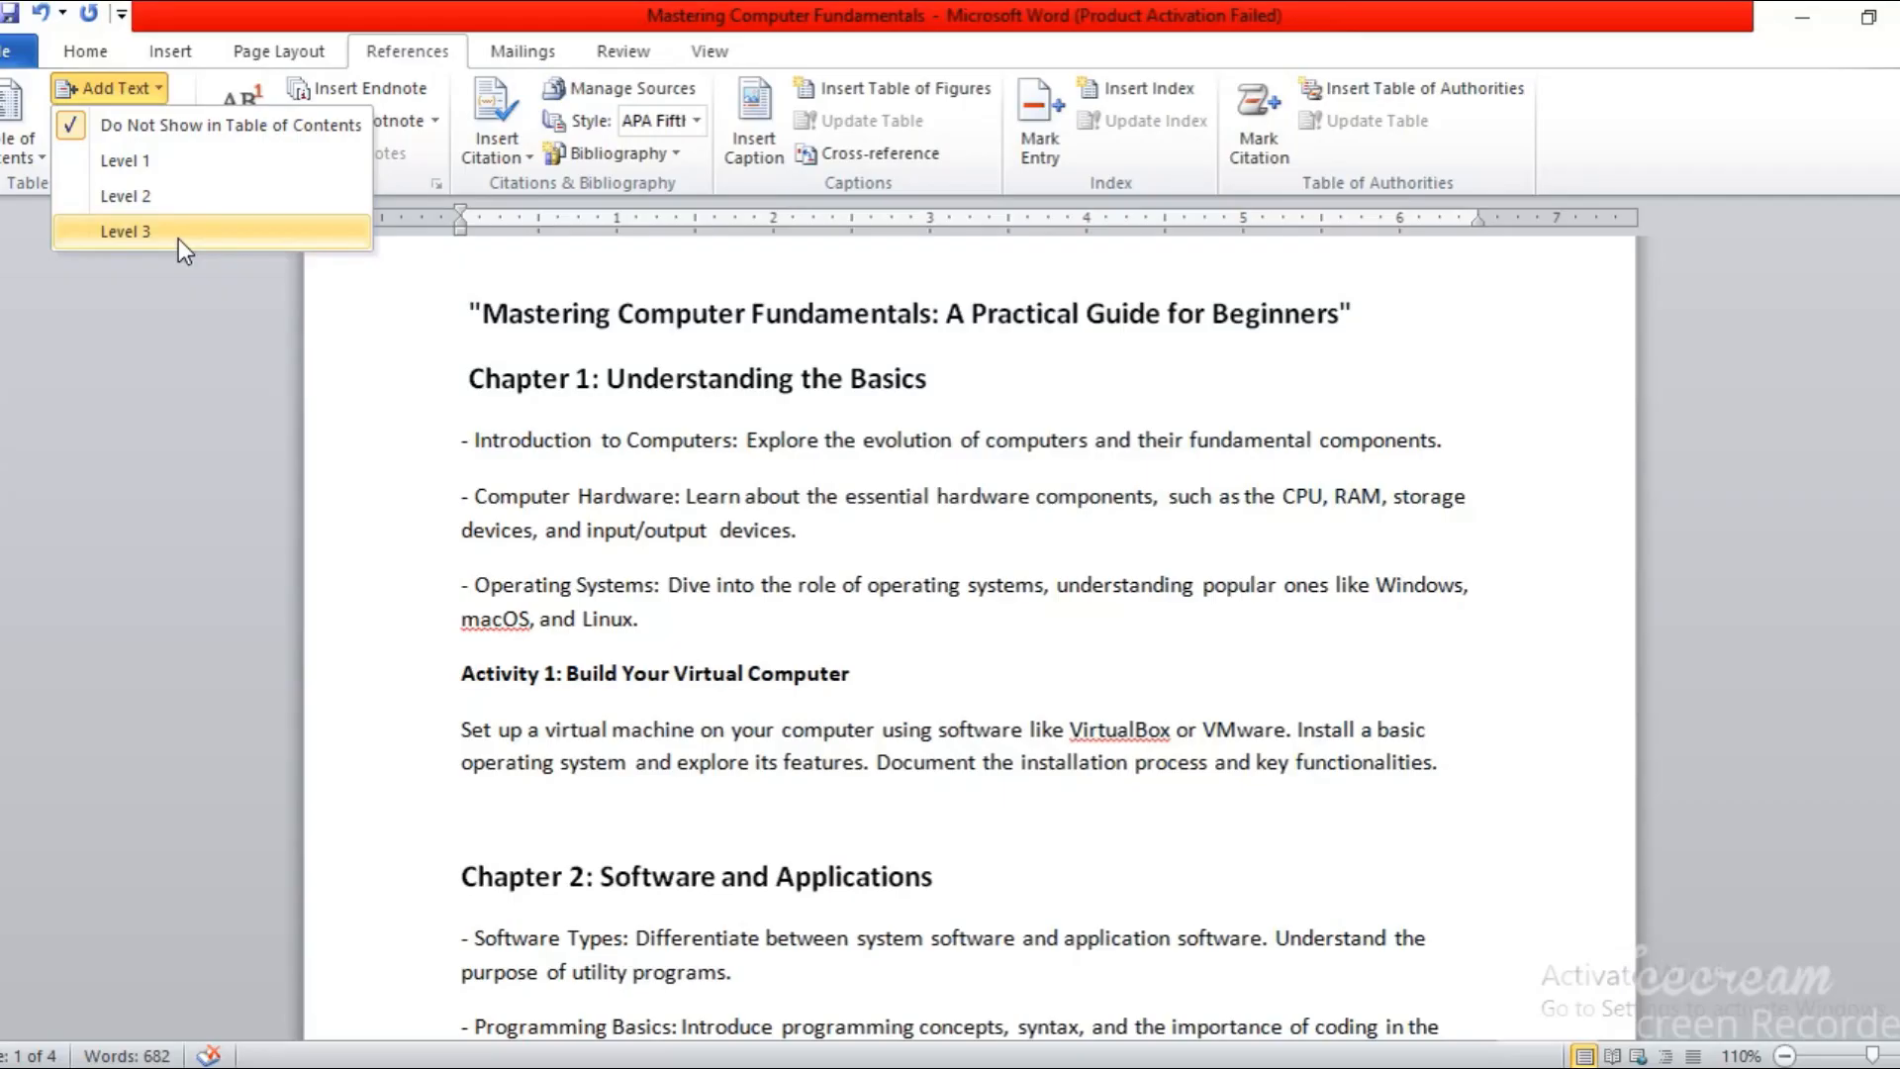
{"action": "left_click", "coordinate": [754, 439]}
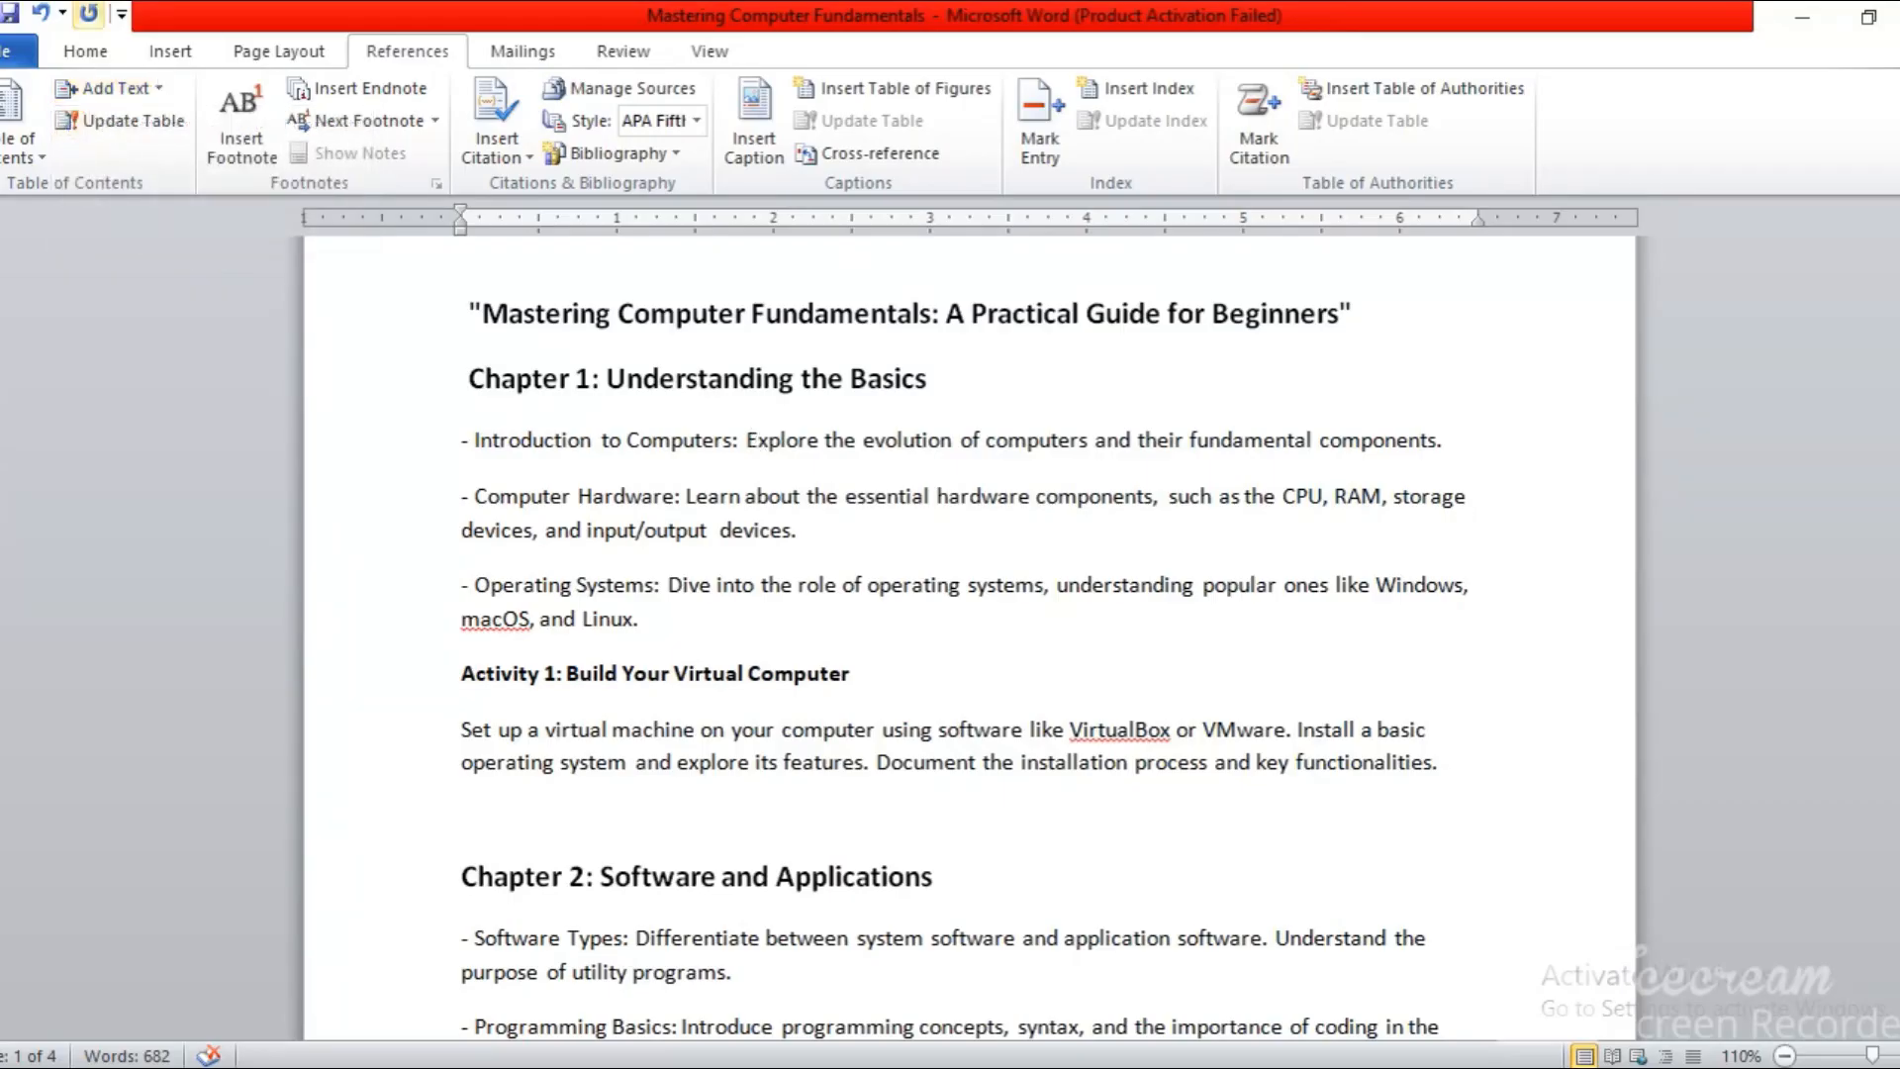
{"action": "left_click", "coordinate": [87, 50]}
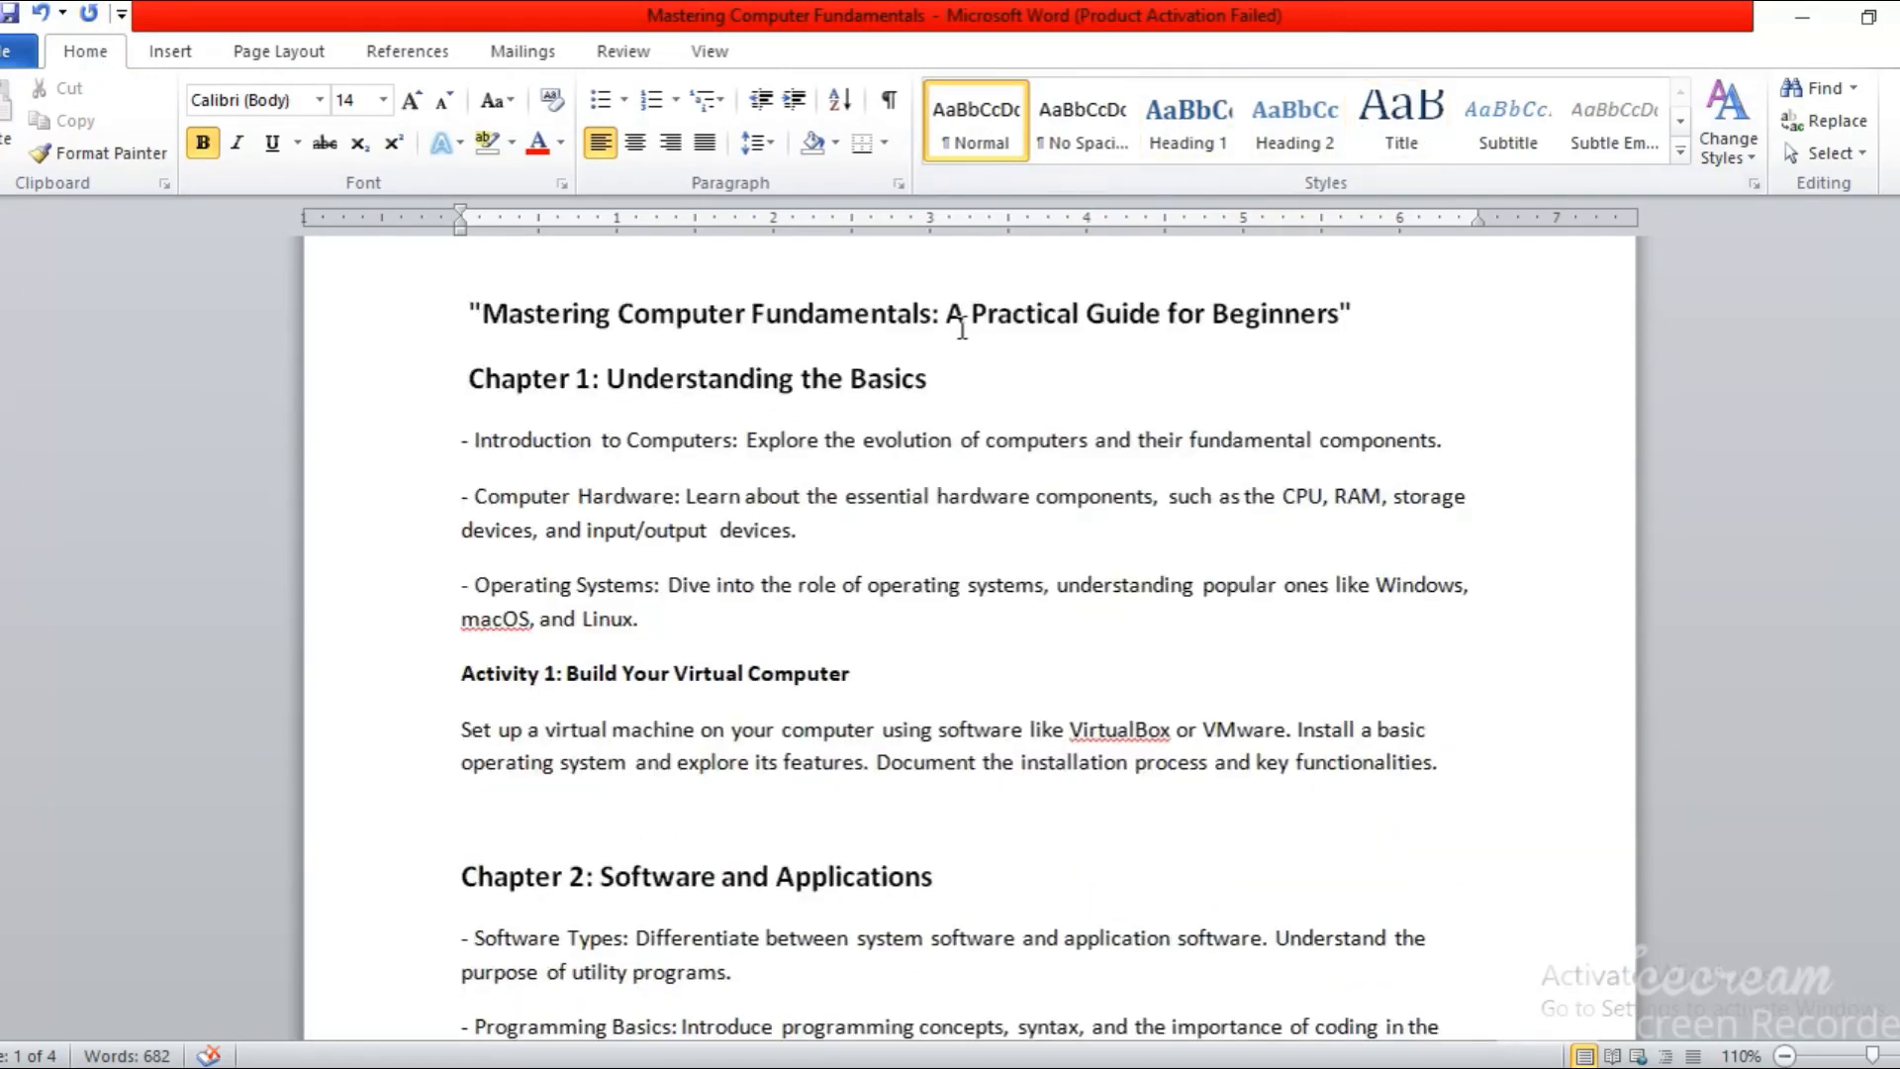
Step: Add the heading "Chapter 1: Understanding the Basics" to the table of contents entries as Level 1
{"action": "scroll", "coordinate": [964, 633], "scroll_direction": "up", "scroll_amount": 3}
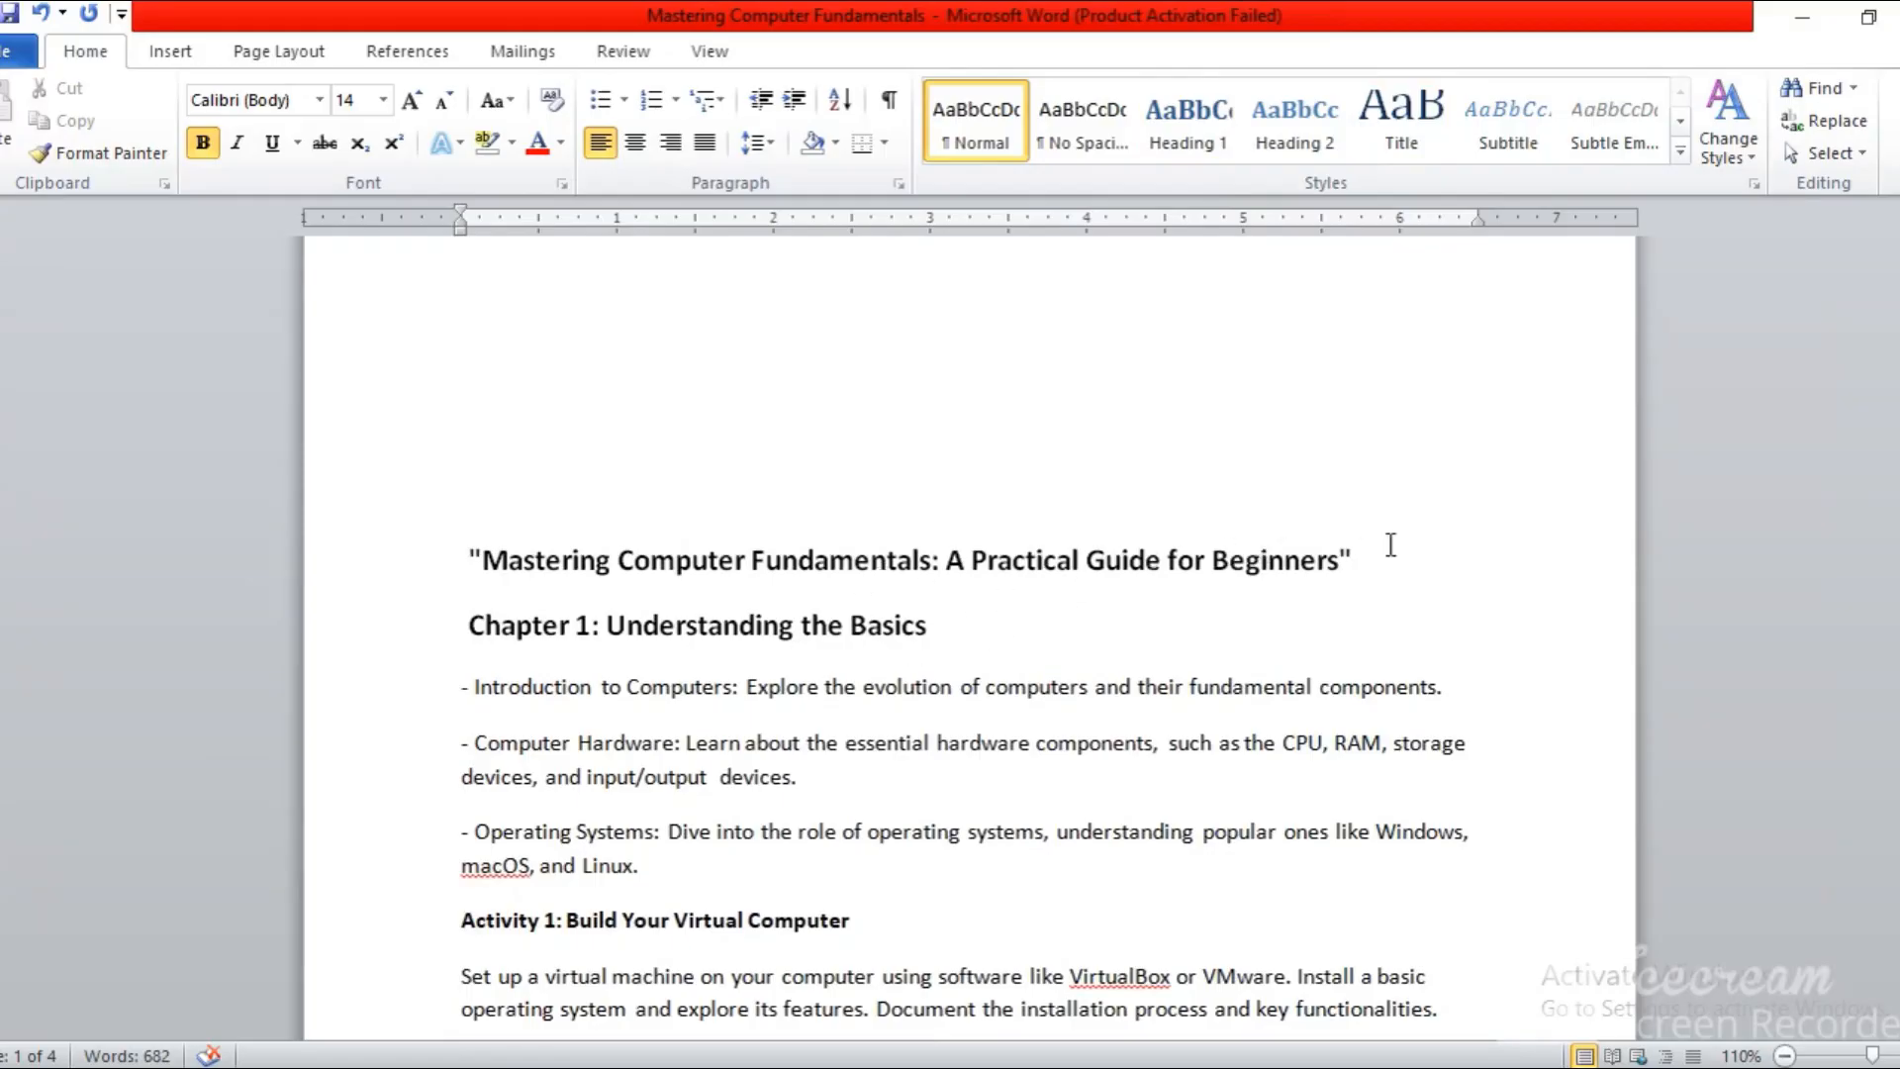
{"action": "left_click_drag", "start_coordinate": [930, 625], "coordinate": [442, 625]}
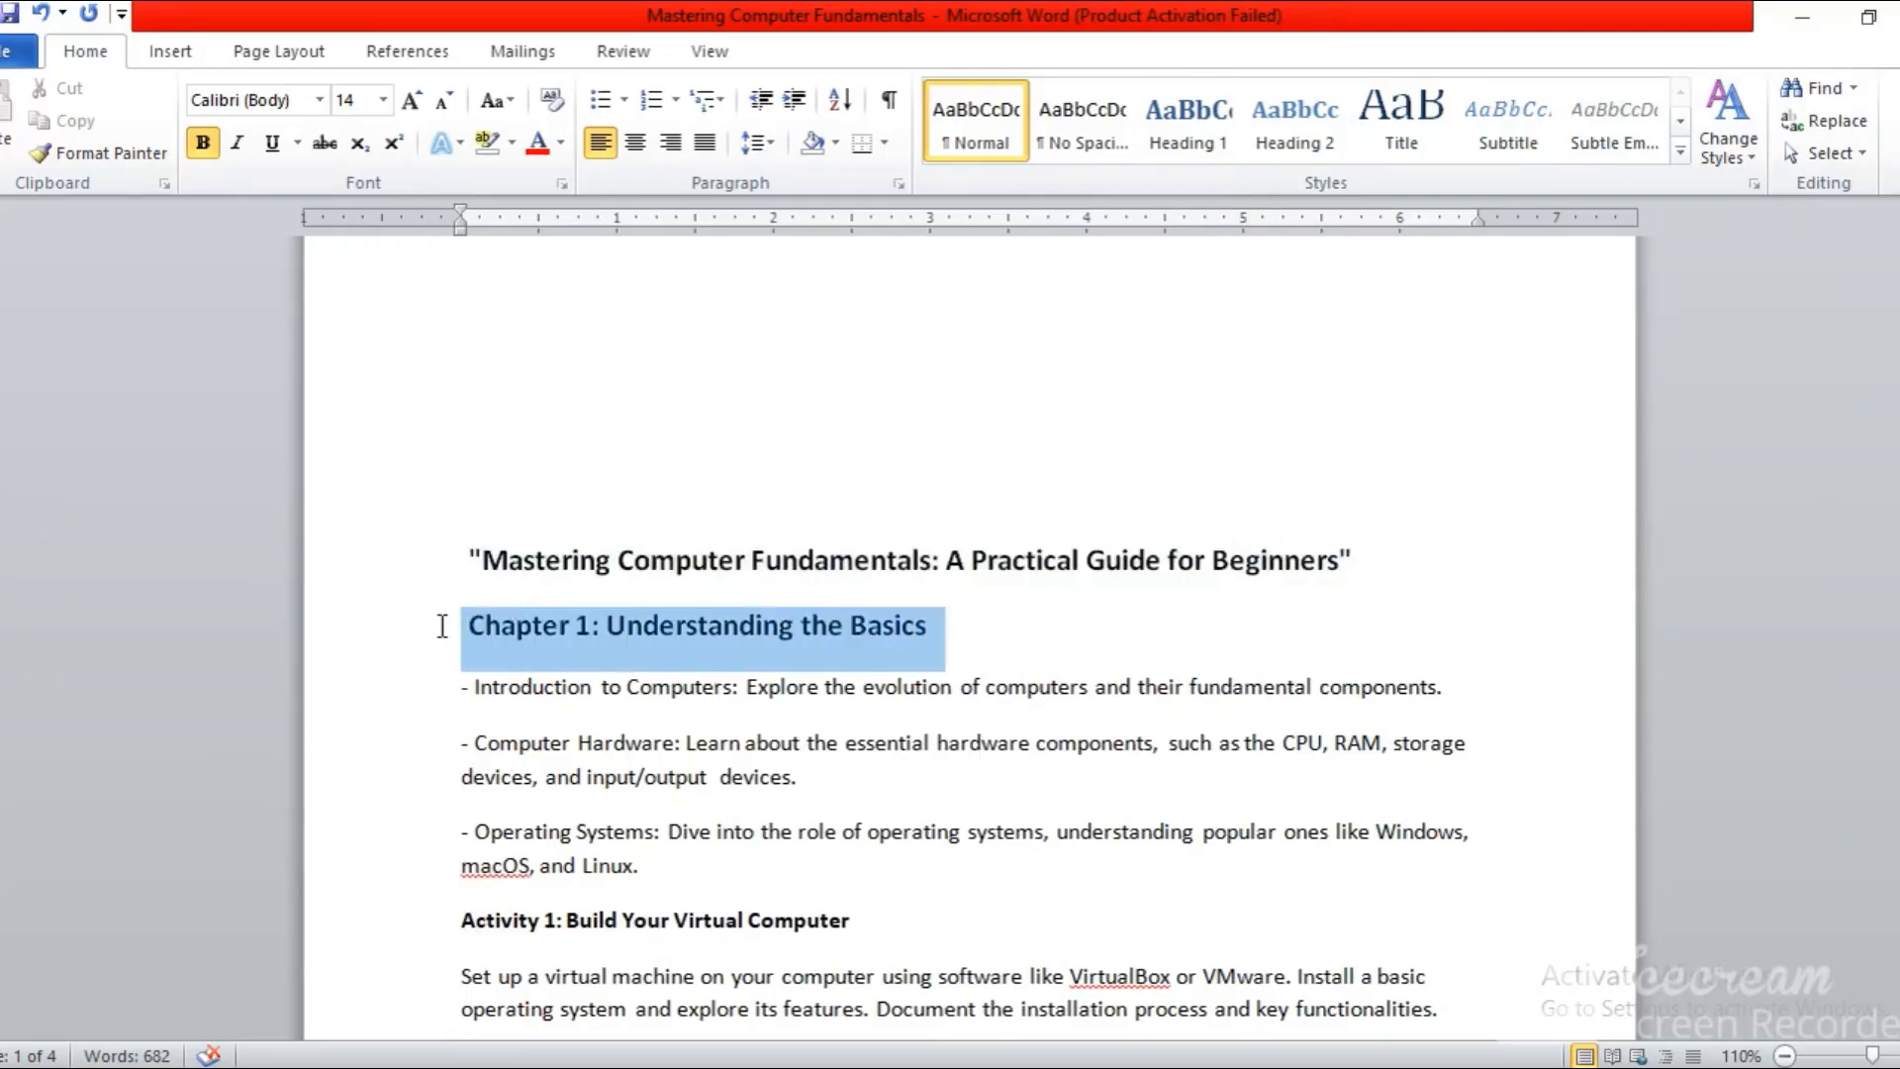
{"action": "left_click", "coordinate": [428, 50]}
{"action": "left_click", "coordinate": [158, 90]}
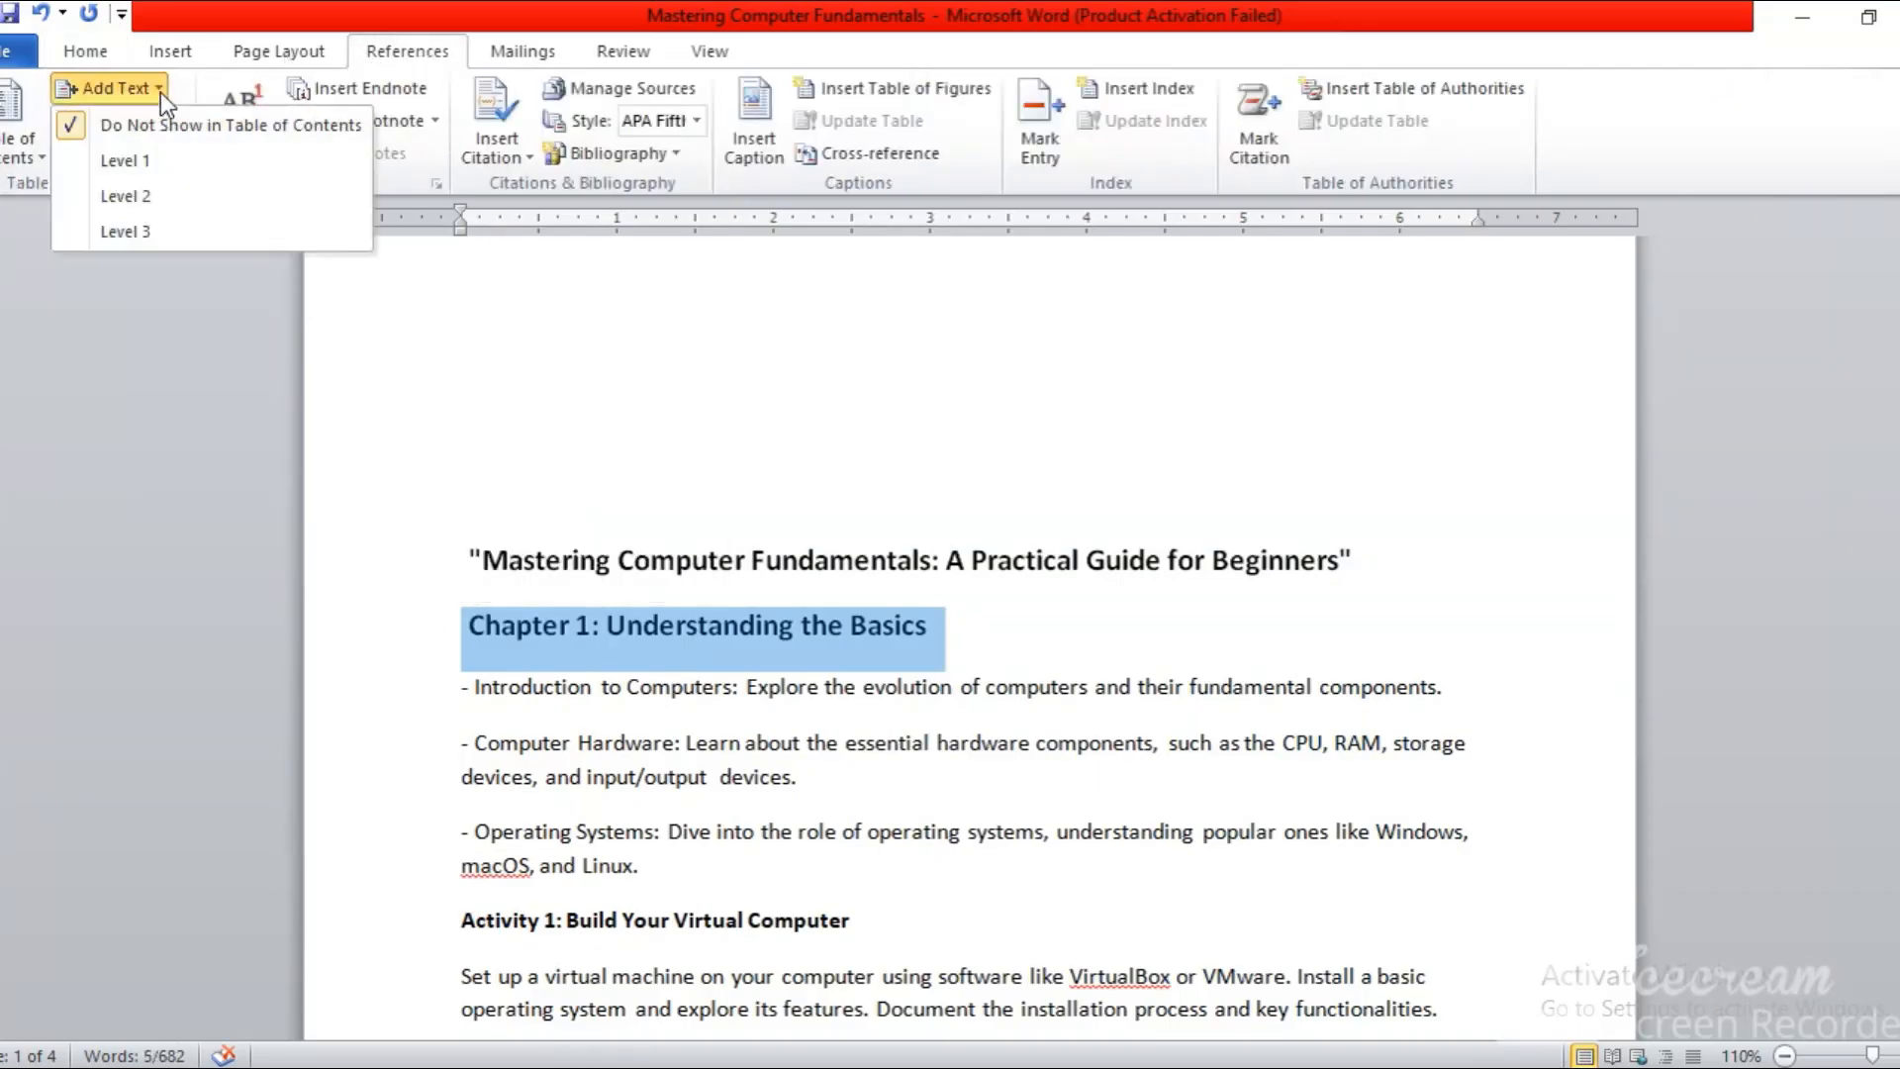
{"action": "left_click", "coordinate": [163, 159]}
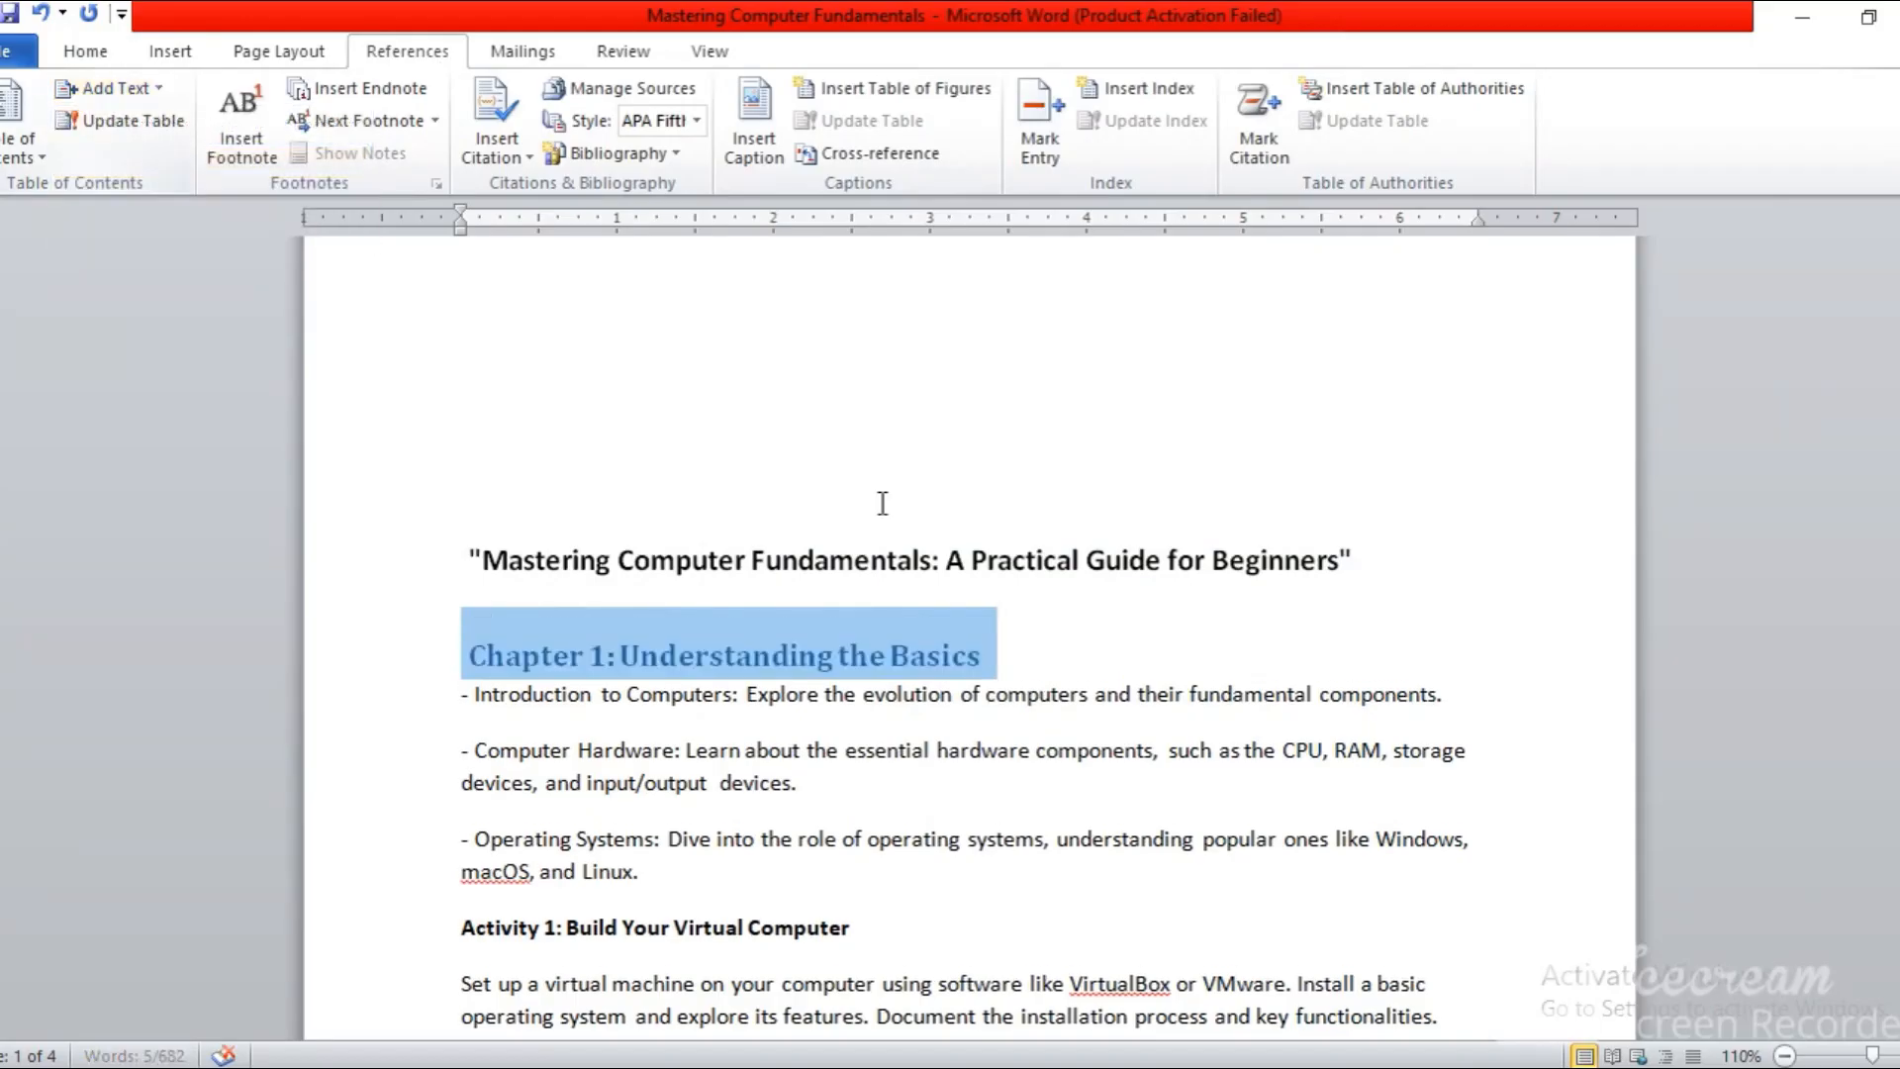
{"action": "left_click", "coordinate": [1078, 648]}
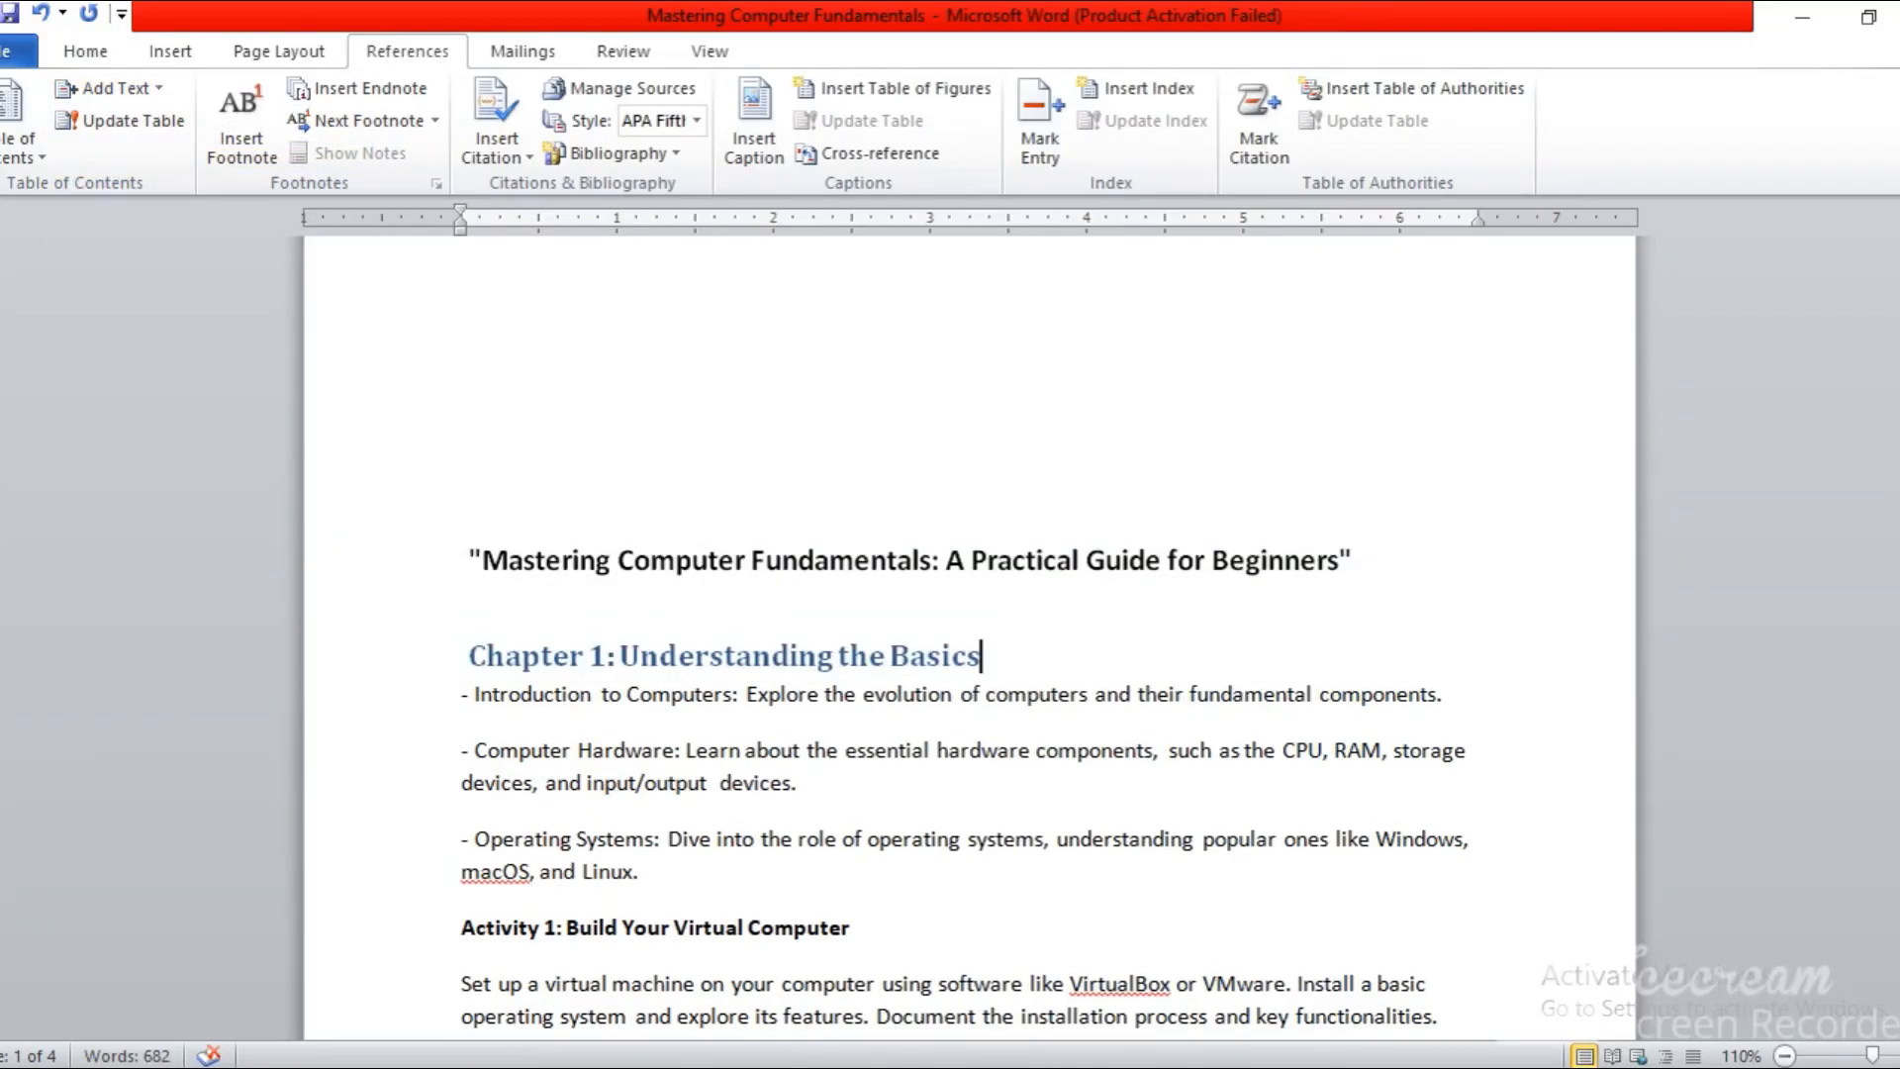
Step: Mark the heading "Chapter 2: Software and Applications" as a Level 1 table of contents entry
{"action": "left_click_drag", "start_coordinate": [1899, 337], "coordinate": [1899, 416]}
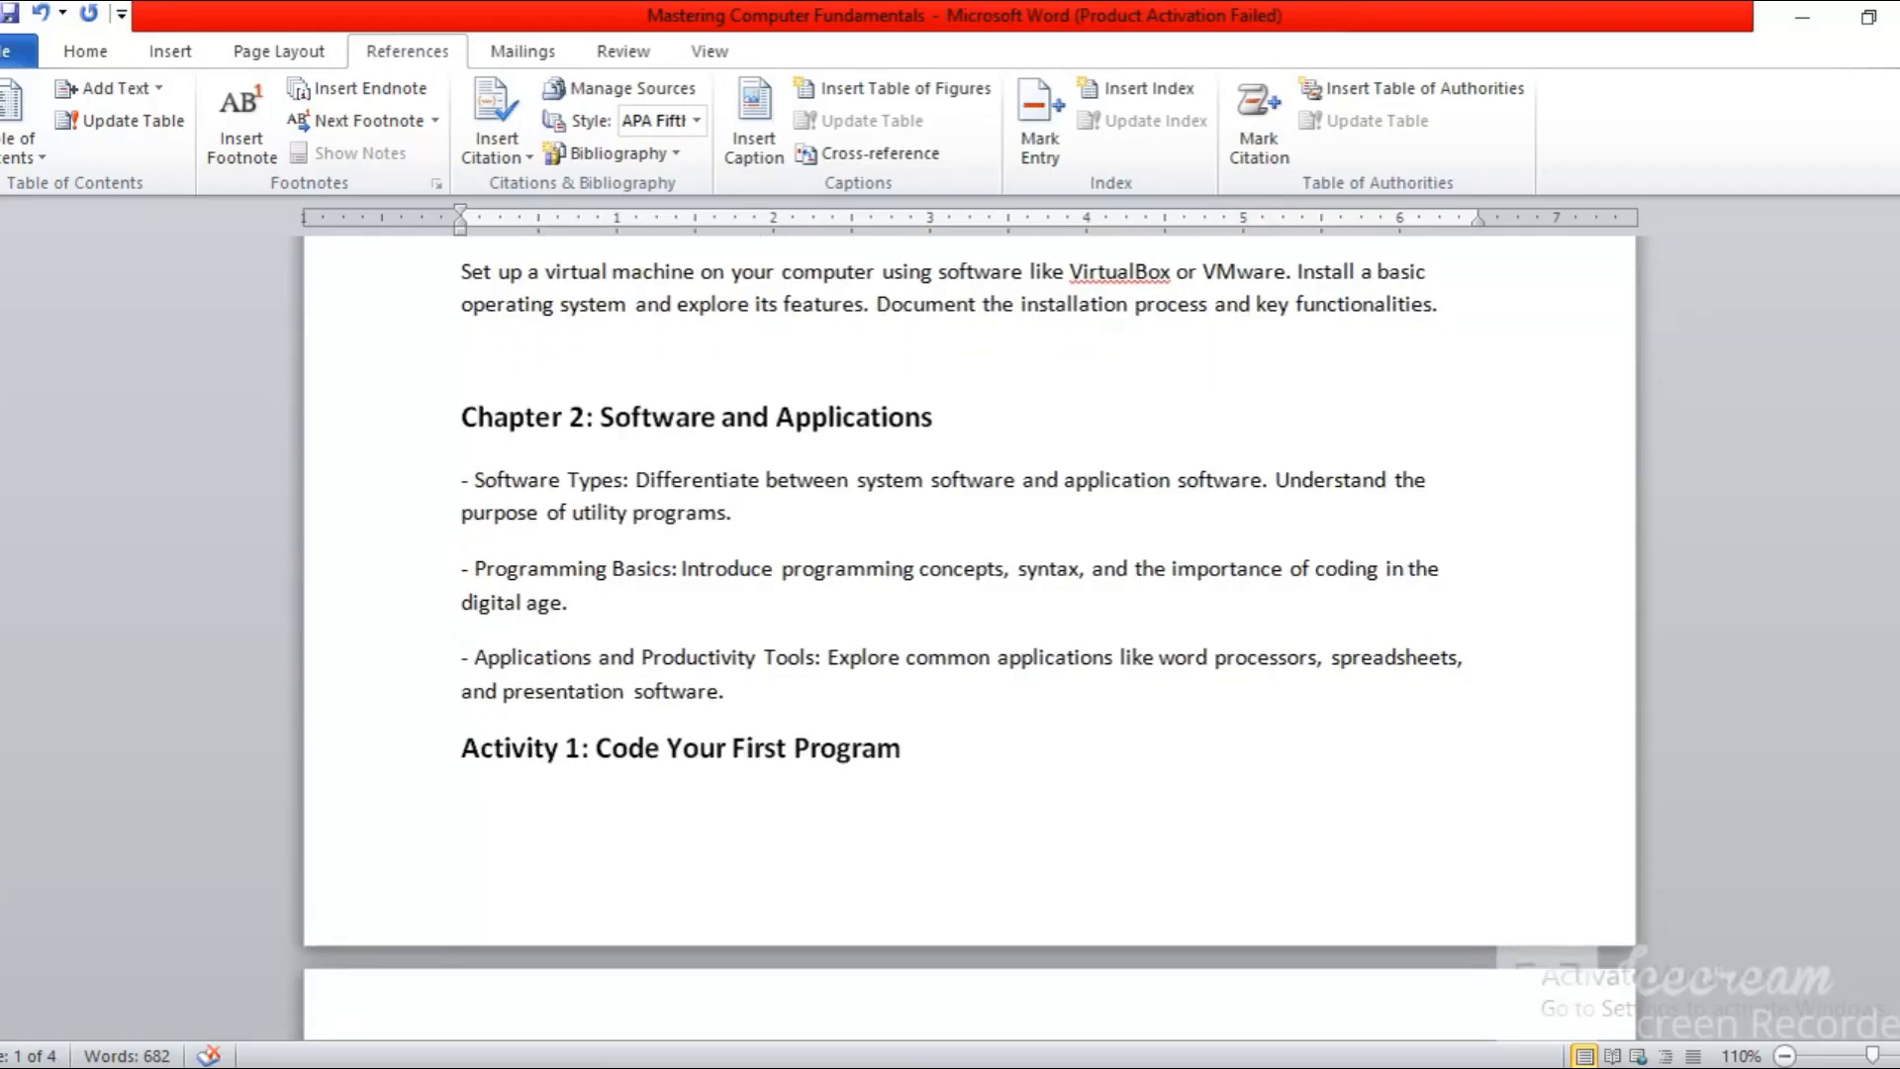
{"action": "left_click_drag", "start_coordinate": [951, 415], "coordinate": [458, 416]}
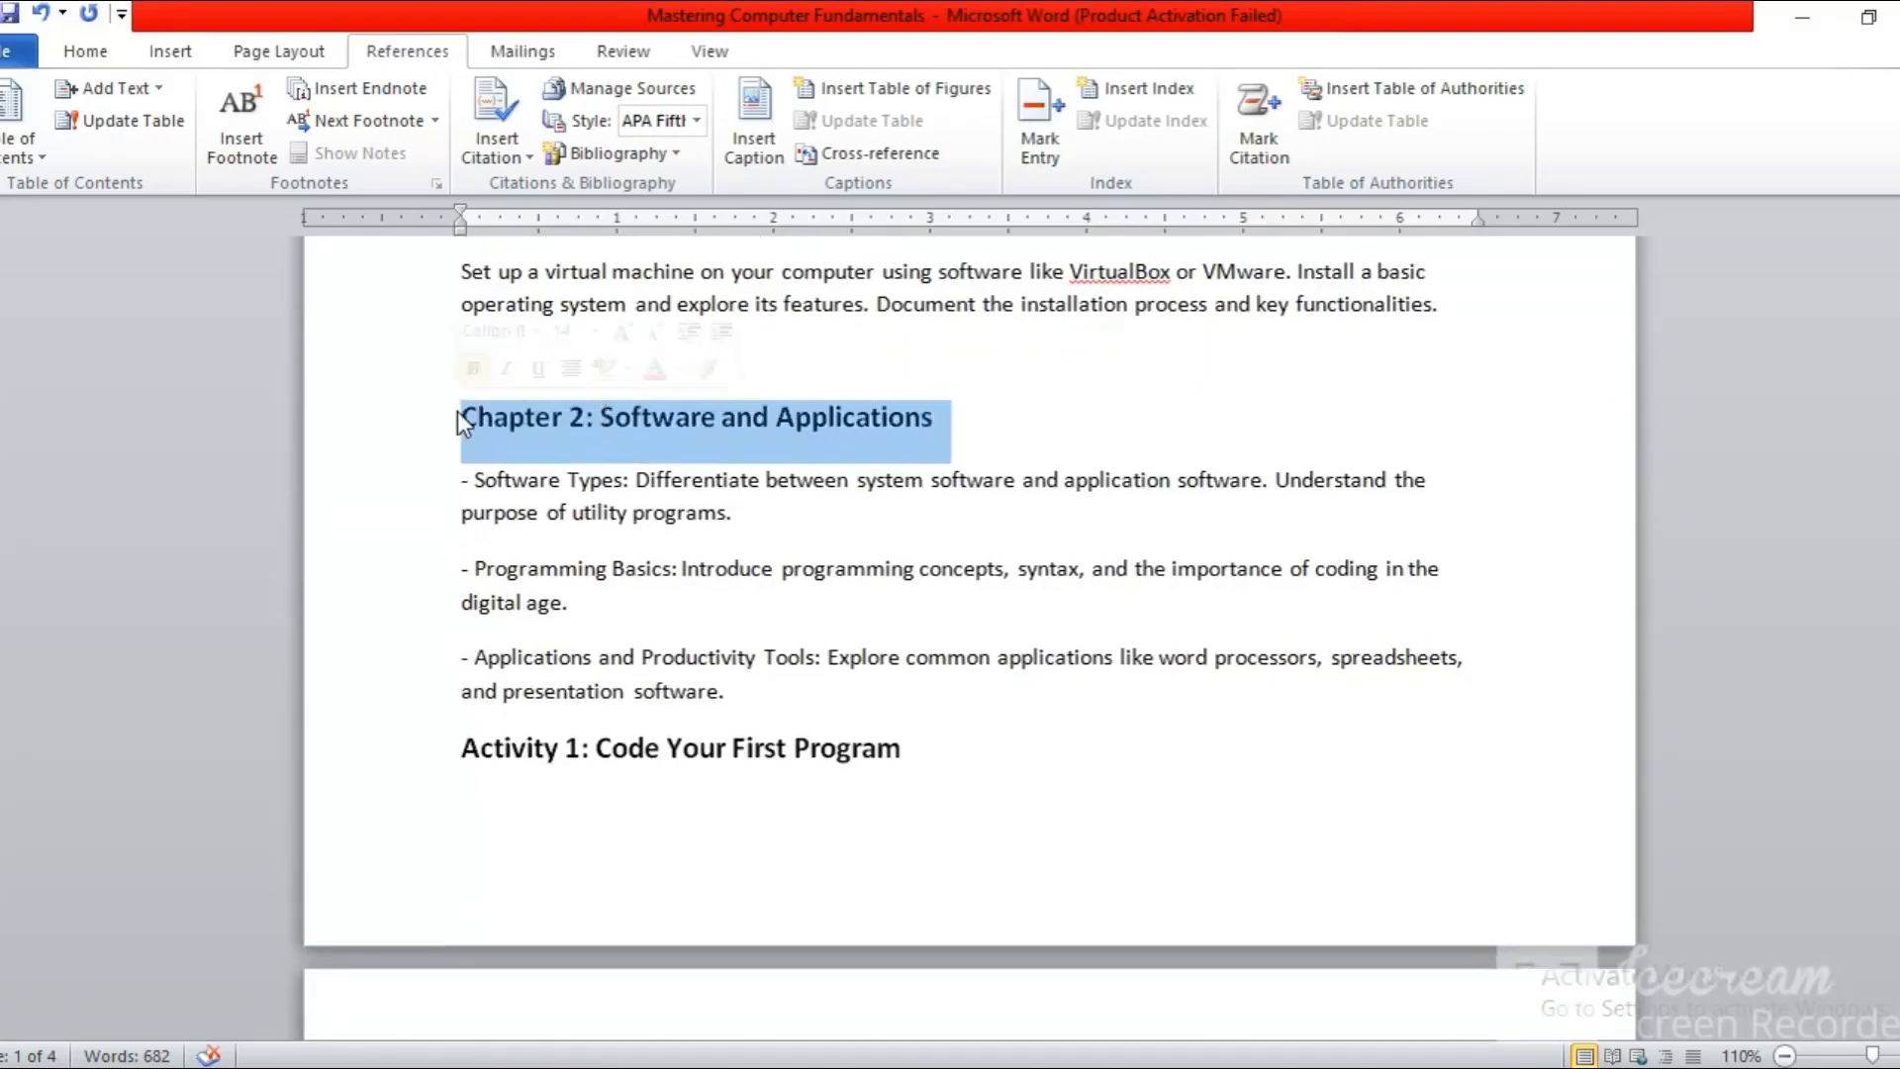
{"action": "left_click", "coordinate": [149, 80]}
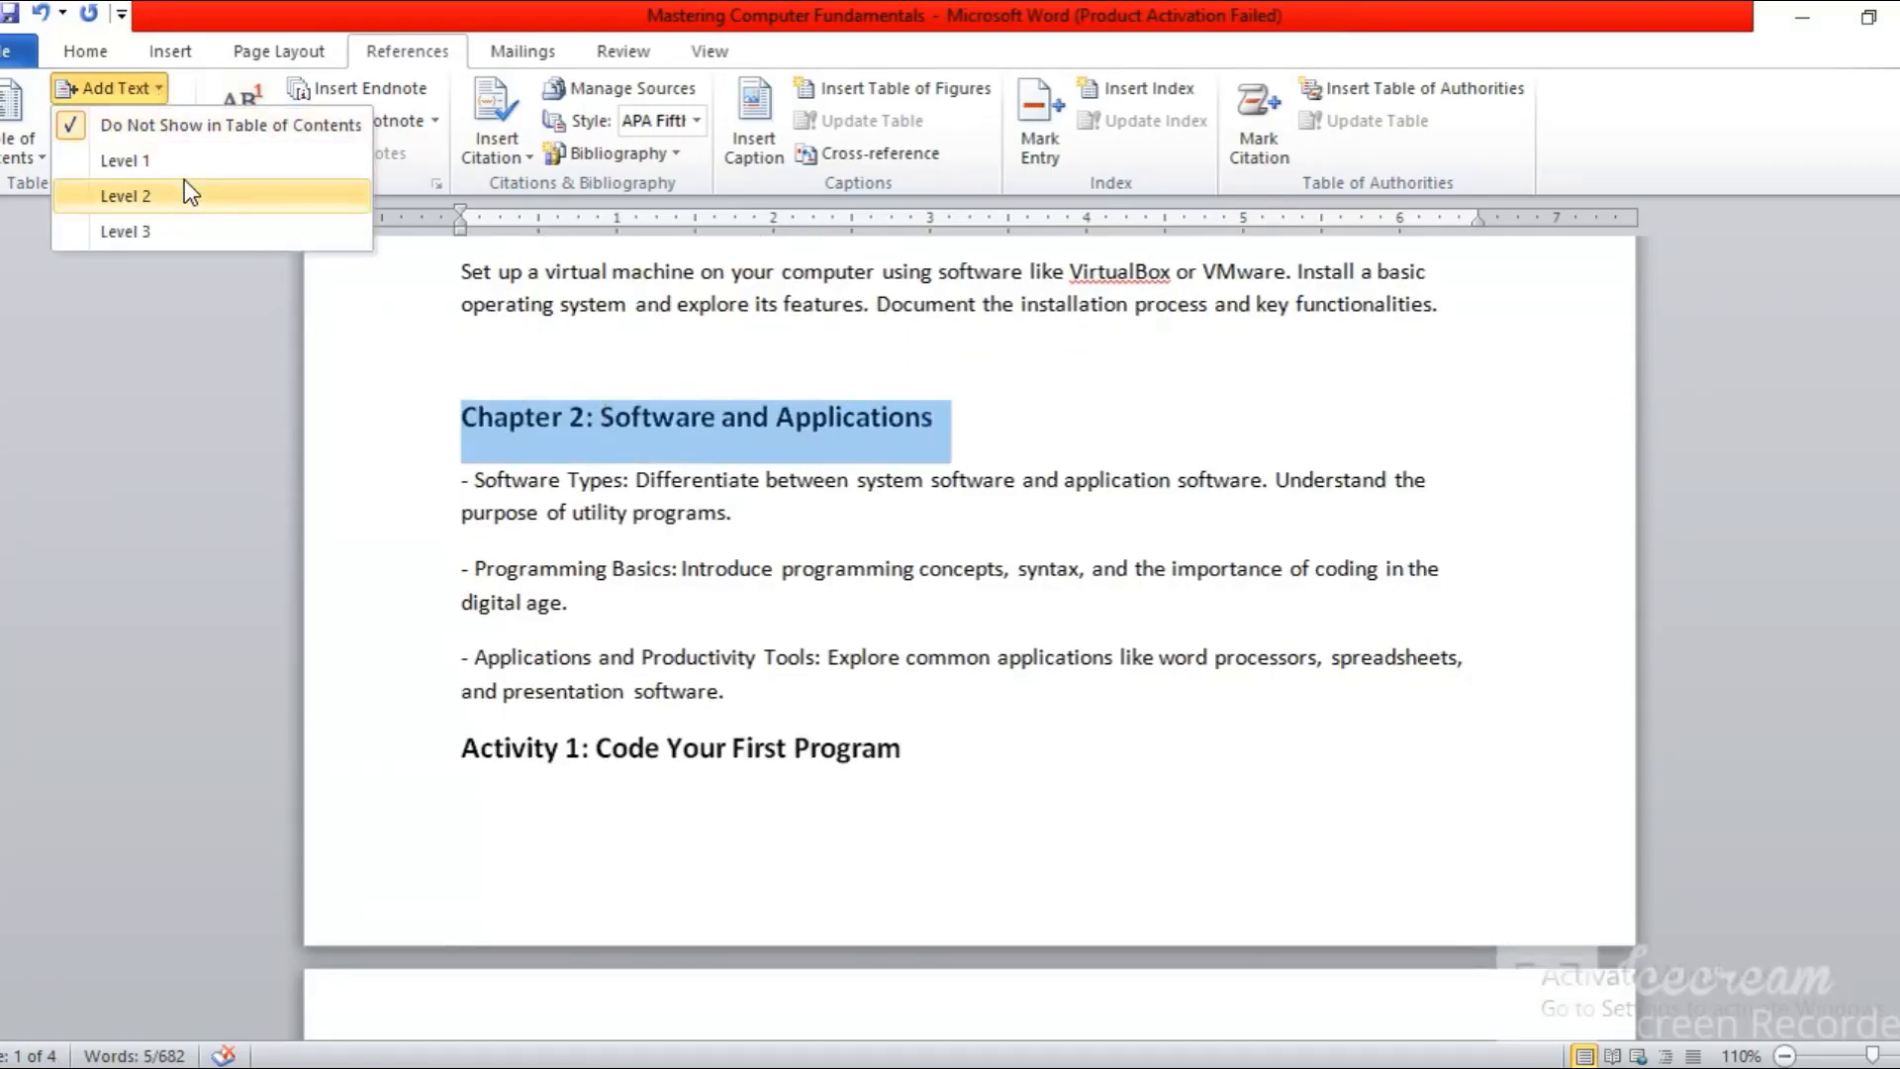
{"action": "left_click", "coordinate": [187, 166]}
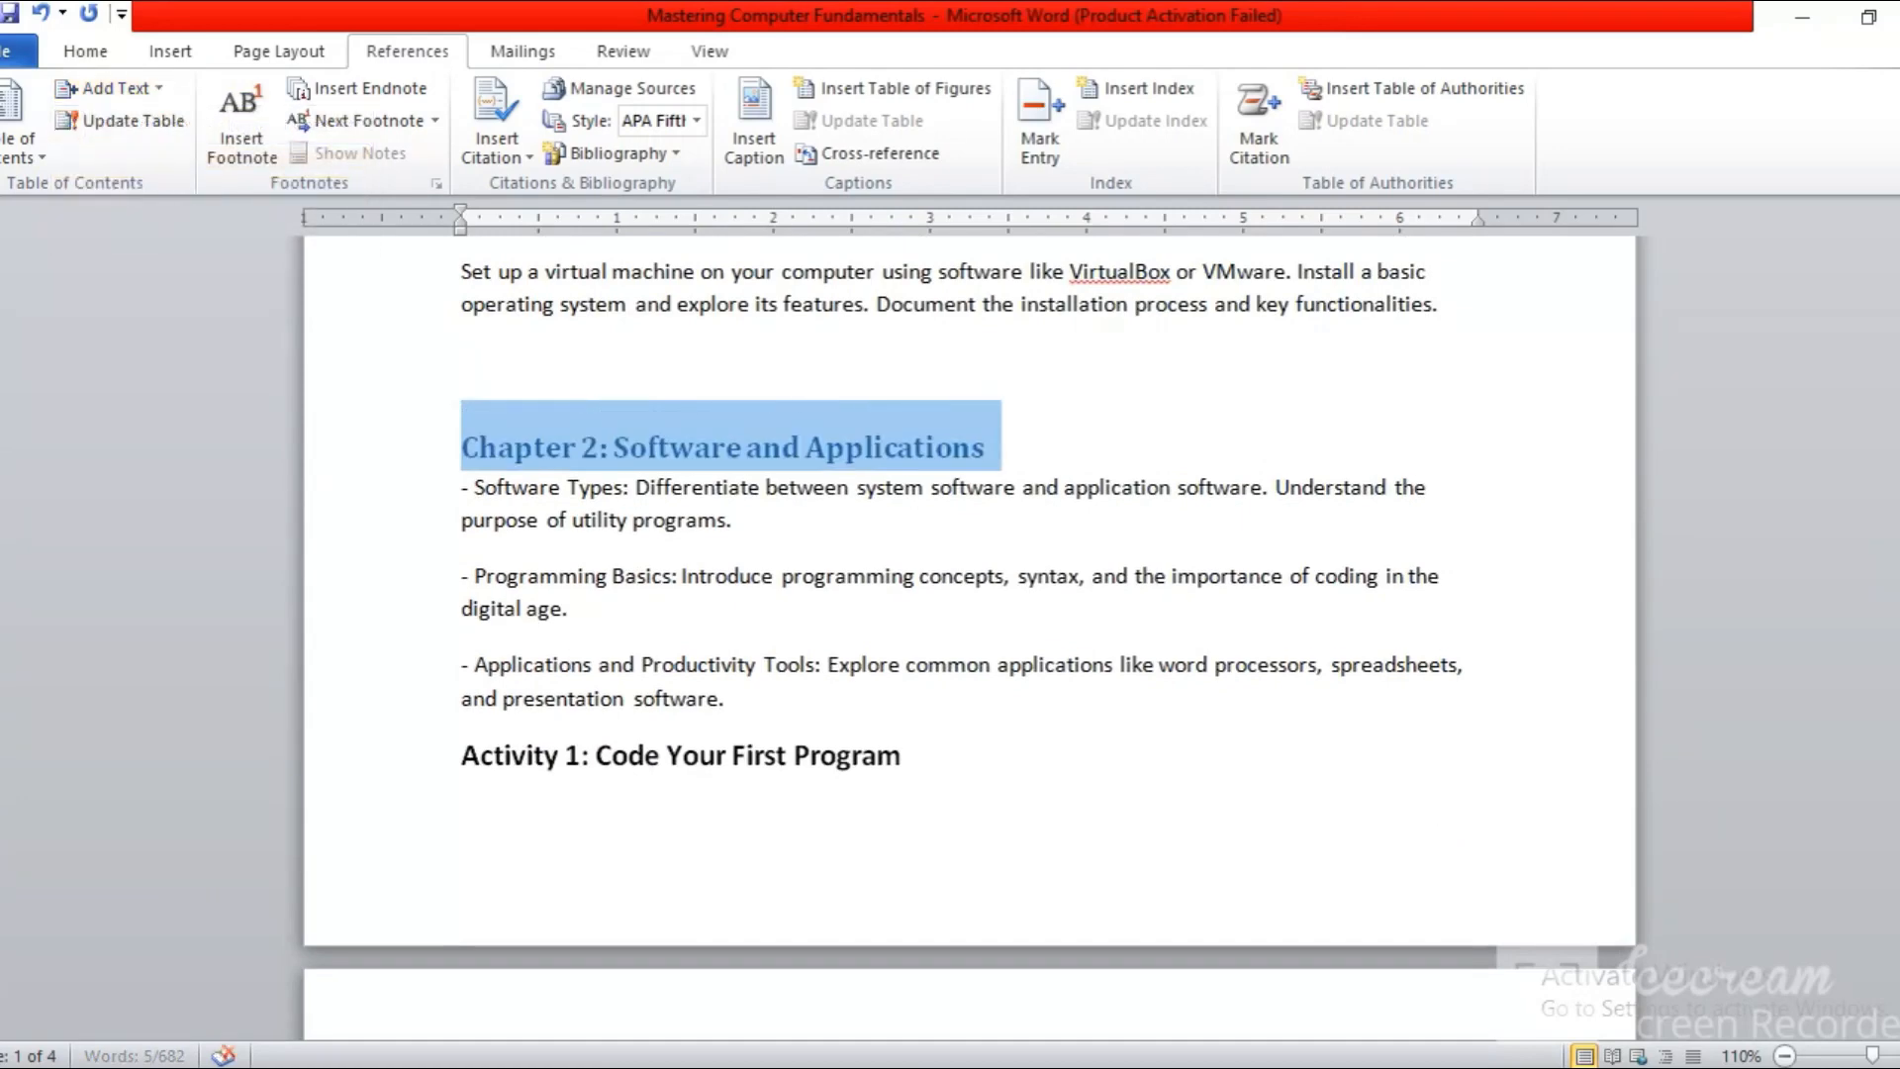
Step: Mark the heading "Chapter 3: Computer Networks and Internet Basics" as a Level 1 table of contents entry
{"action": "scroll", "coordinate": [1202, 457], "scroll_direction": "down", "scroll_amount": 7}
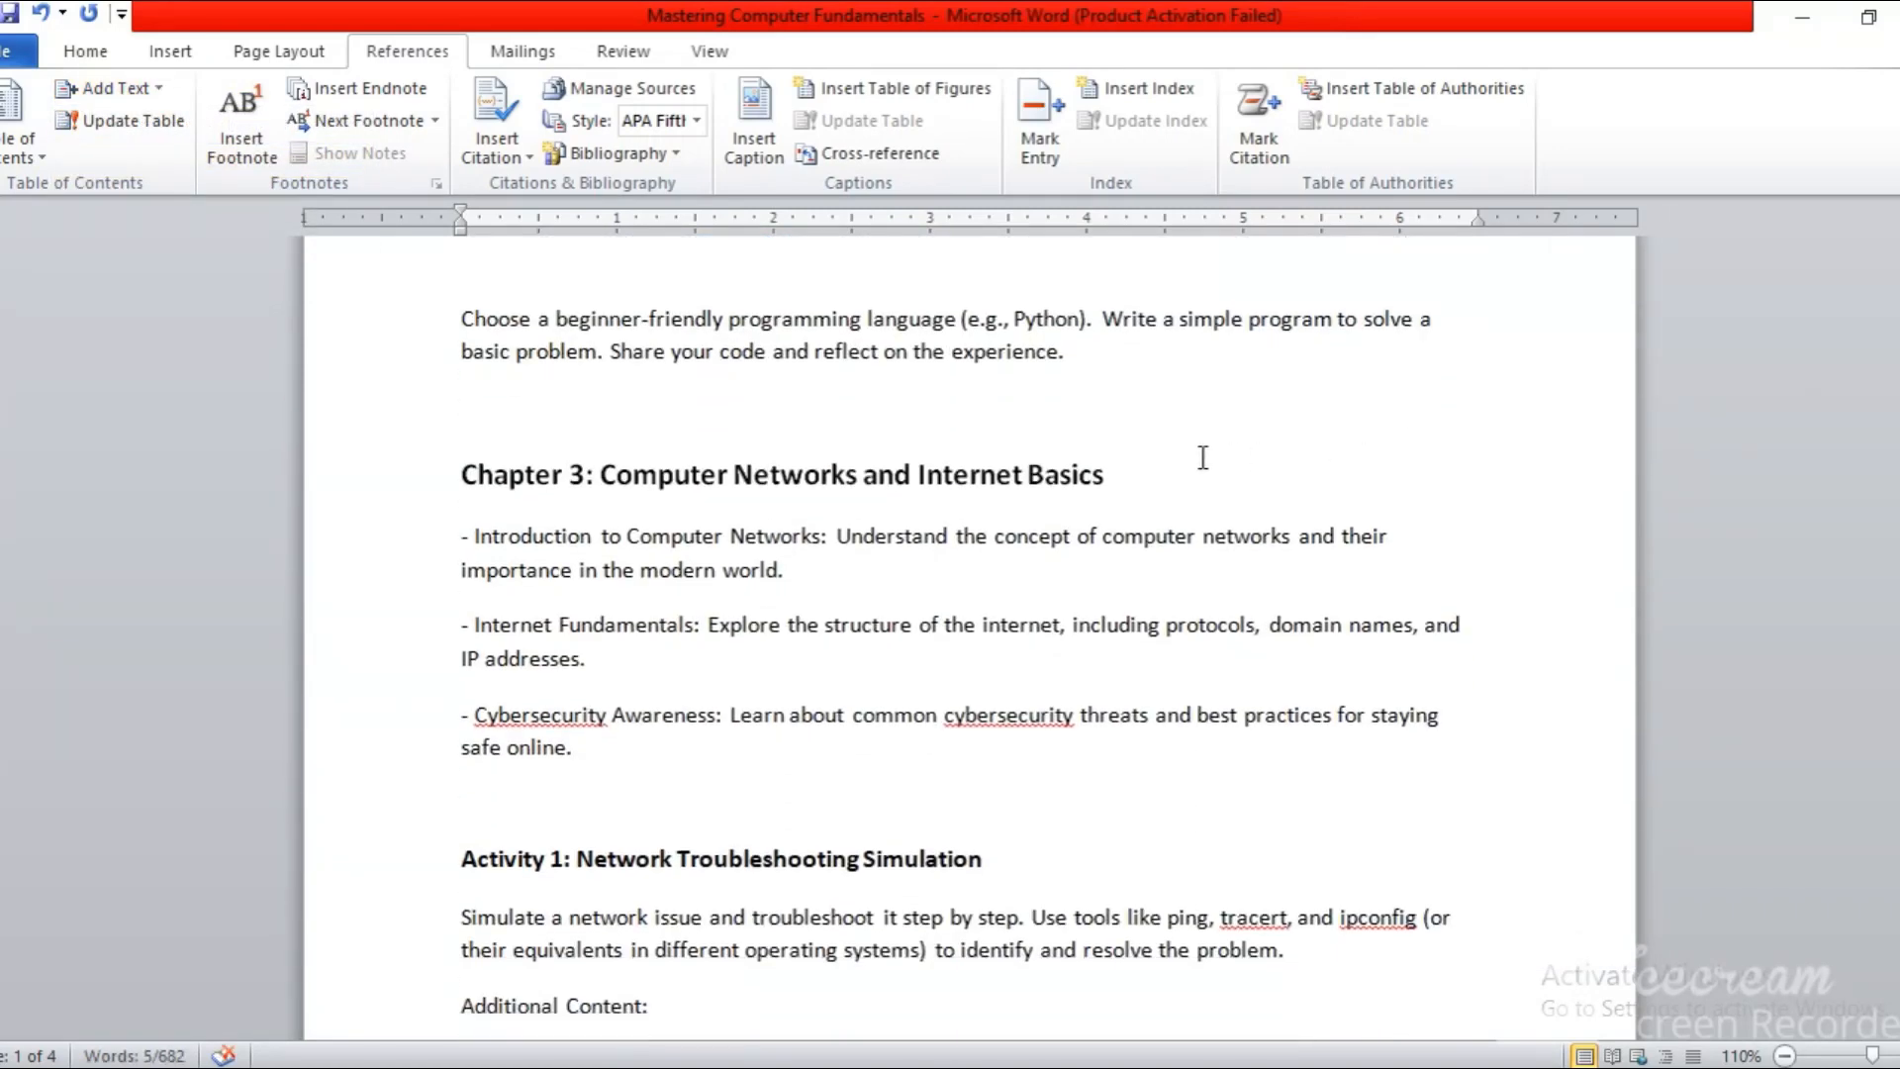
{"action": "left_click_drag", "start_coordinate": [1108, 475], "coordinate": [451, 467]}
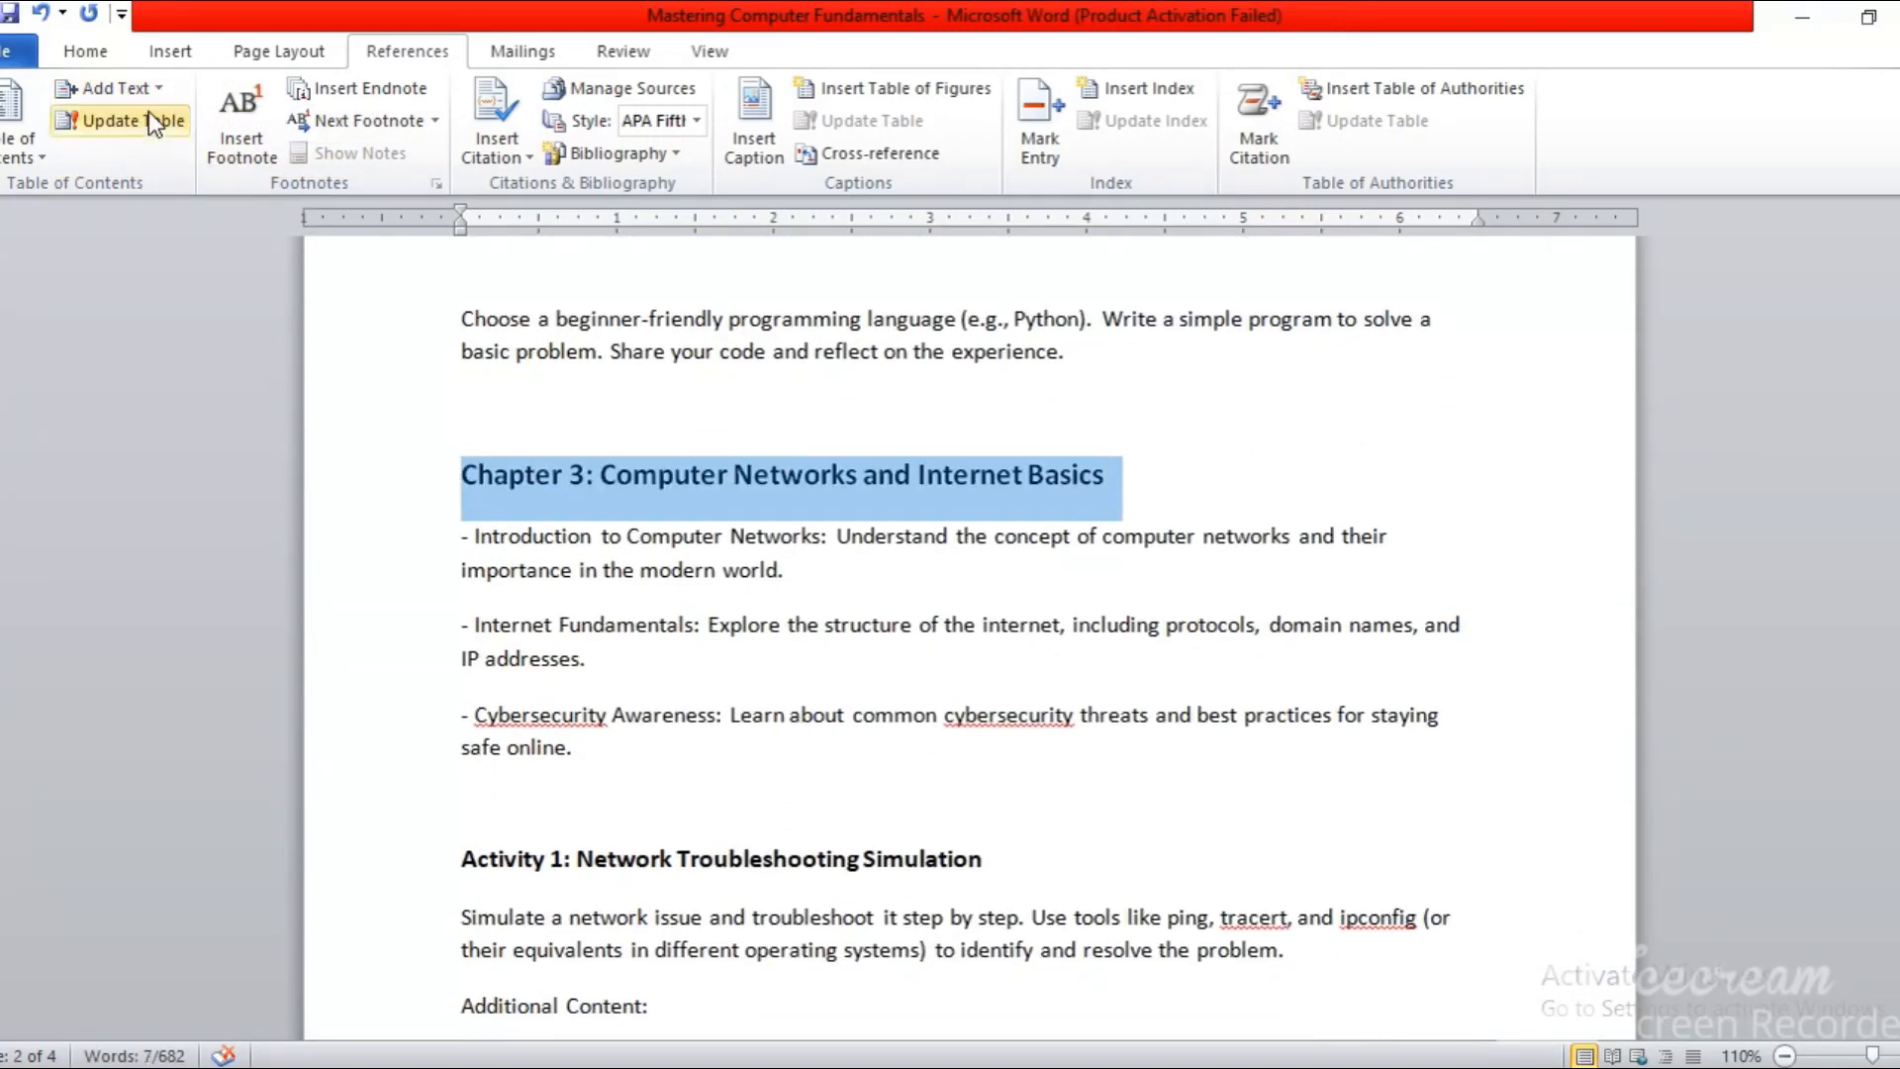
{"action": "left_click", "coordinate": [108, 88]}
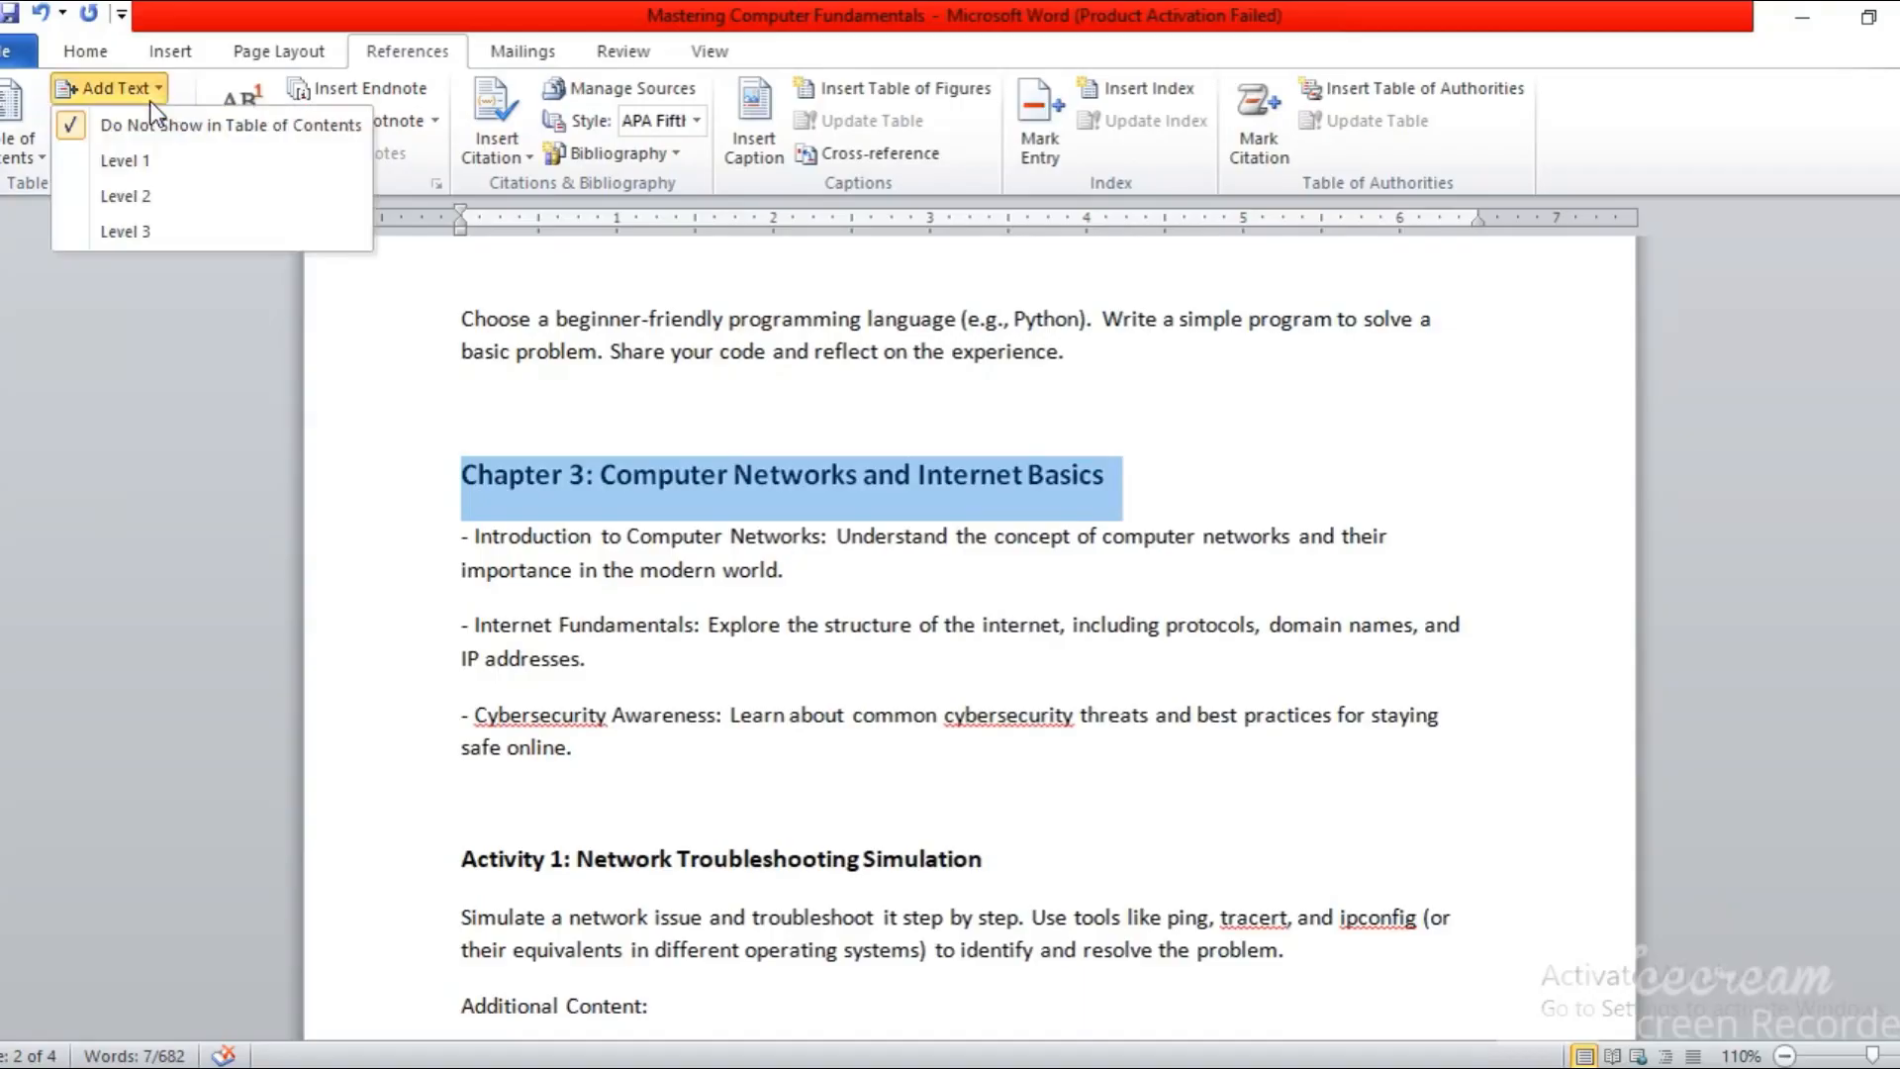
{"action": "left_click", "coordinate": [161, 158]}
Step: Mark the heading "Chapter 5: Computer Graphics and Multimedia" as a Level 1 table of contents entry
{"action": "scroll", "coordinate": [1551, 572], "scroll_direction": "down", "scroll_amount": 4}
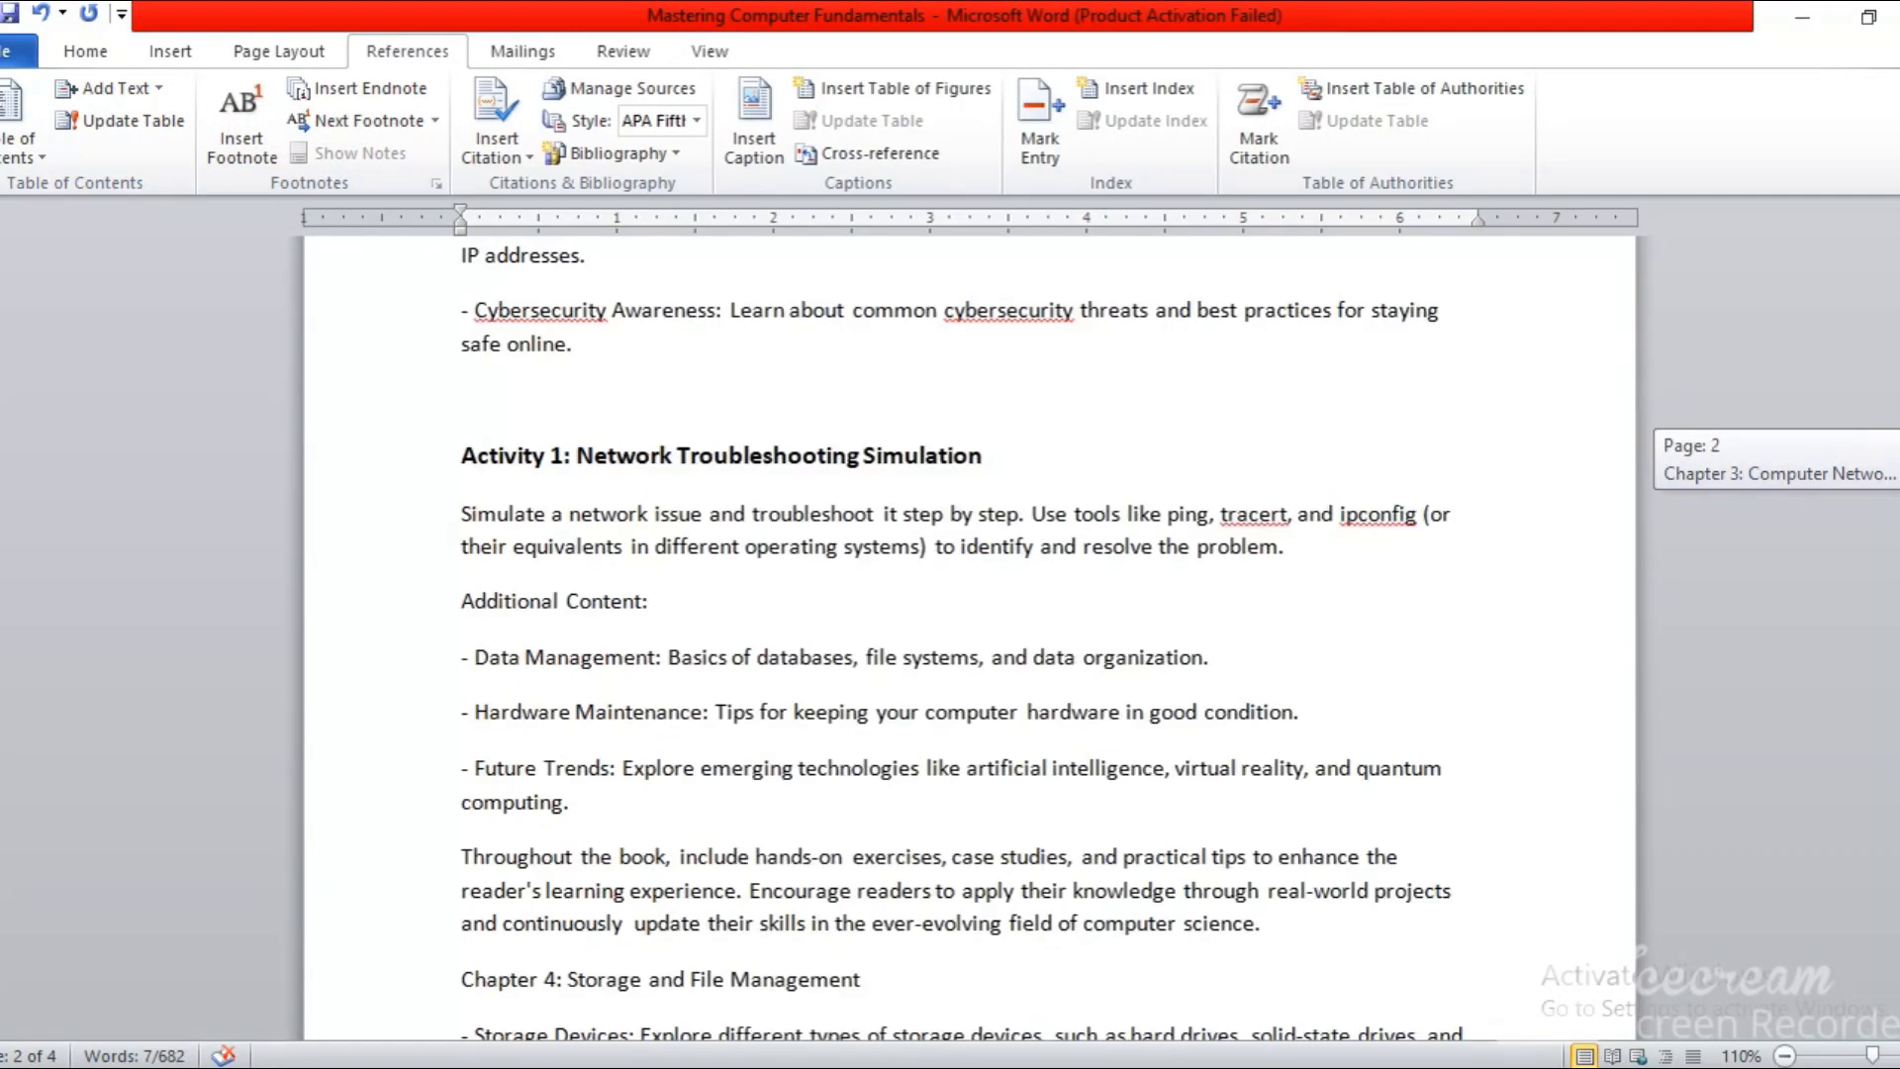
{"action": "scroll", "coordinate": [962, 643], "scroll_direction": "down", "scroll_amount": 8}
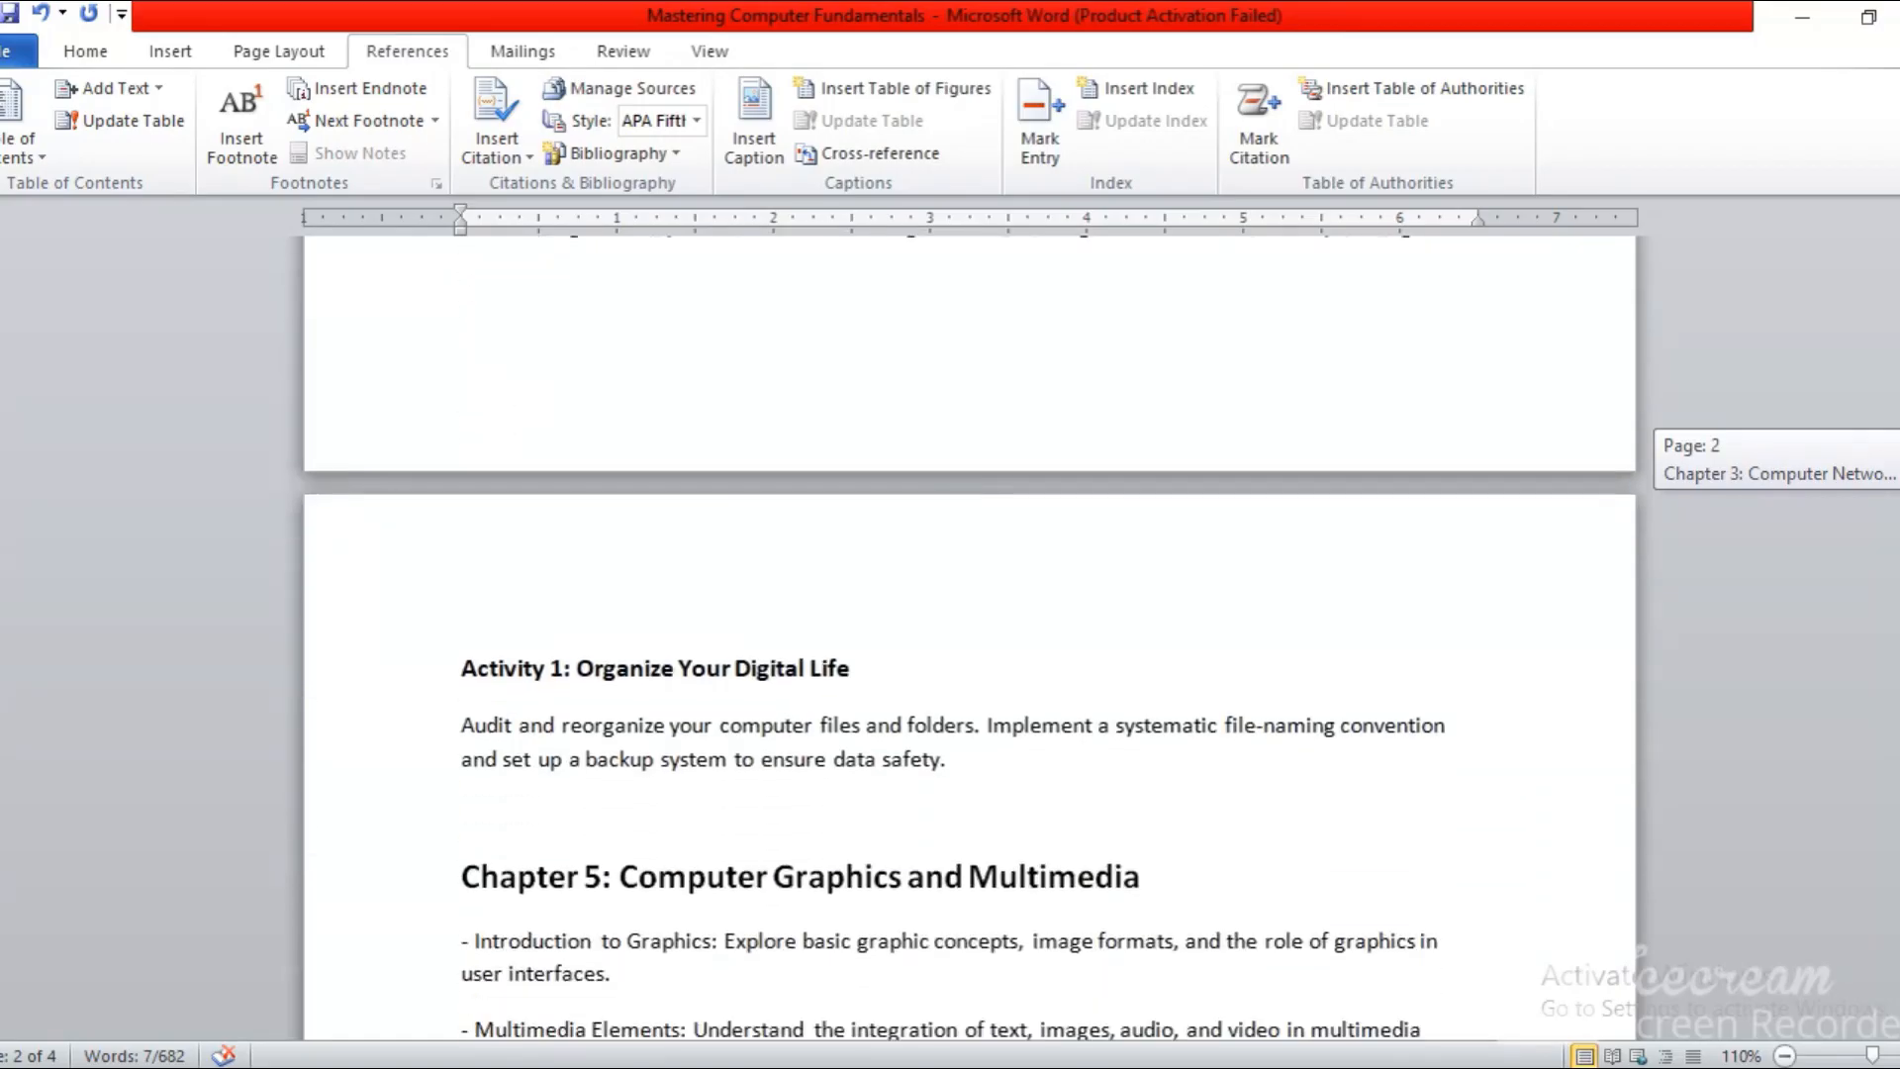
{"action": "scroll", "coordinate": [1167, 612], "scroll_direction": "down", "scroll_amount": 3}
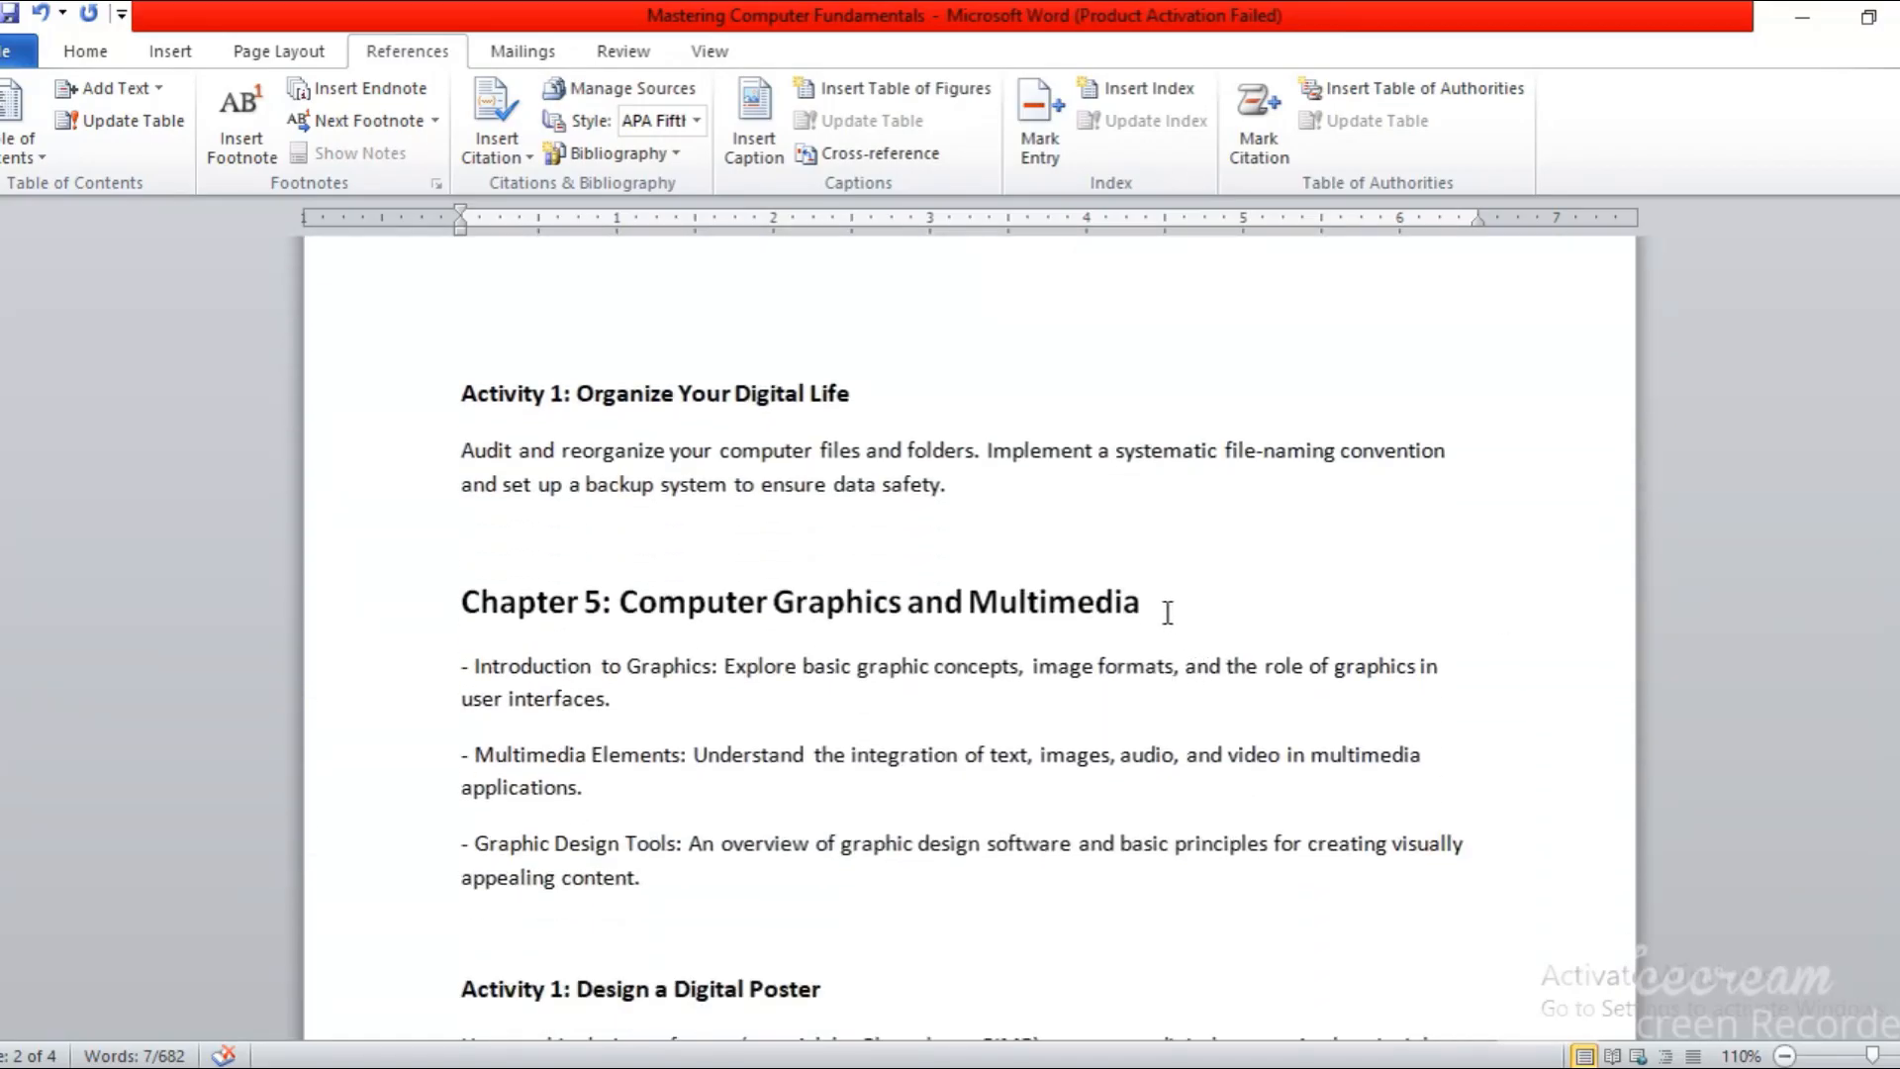
{"action": "left_click_drag", "start_coordinate": [1167, 612], "coordinate": [448, 611]}
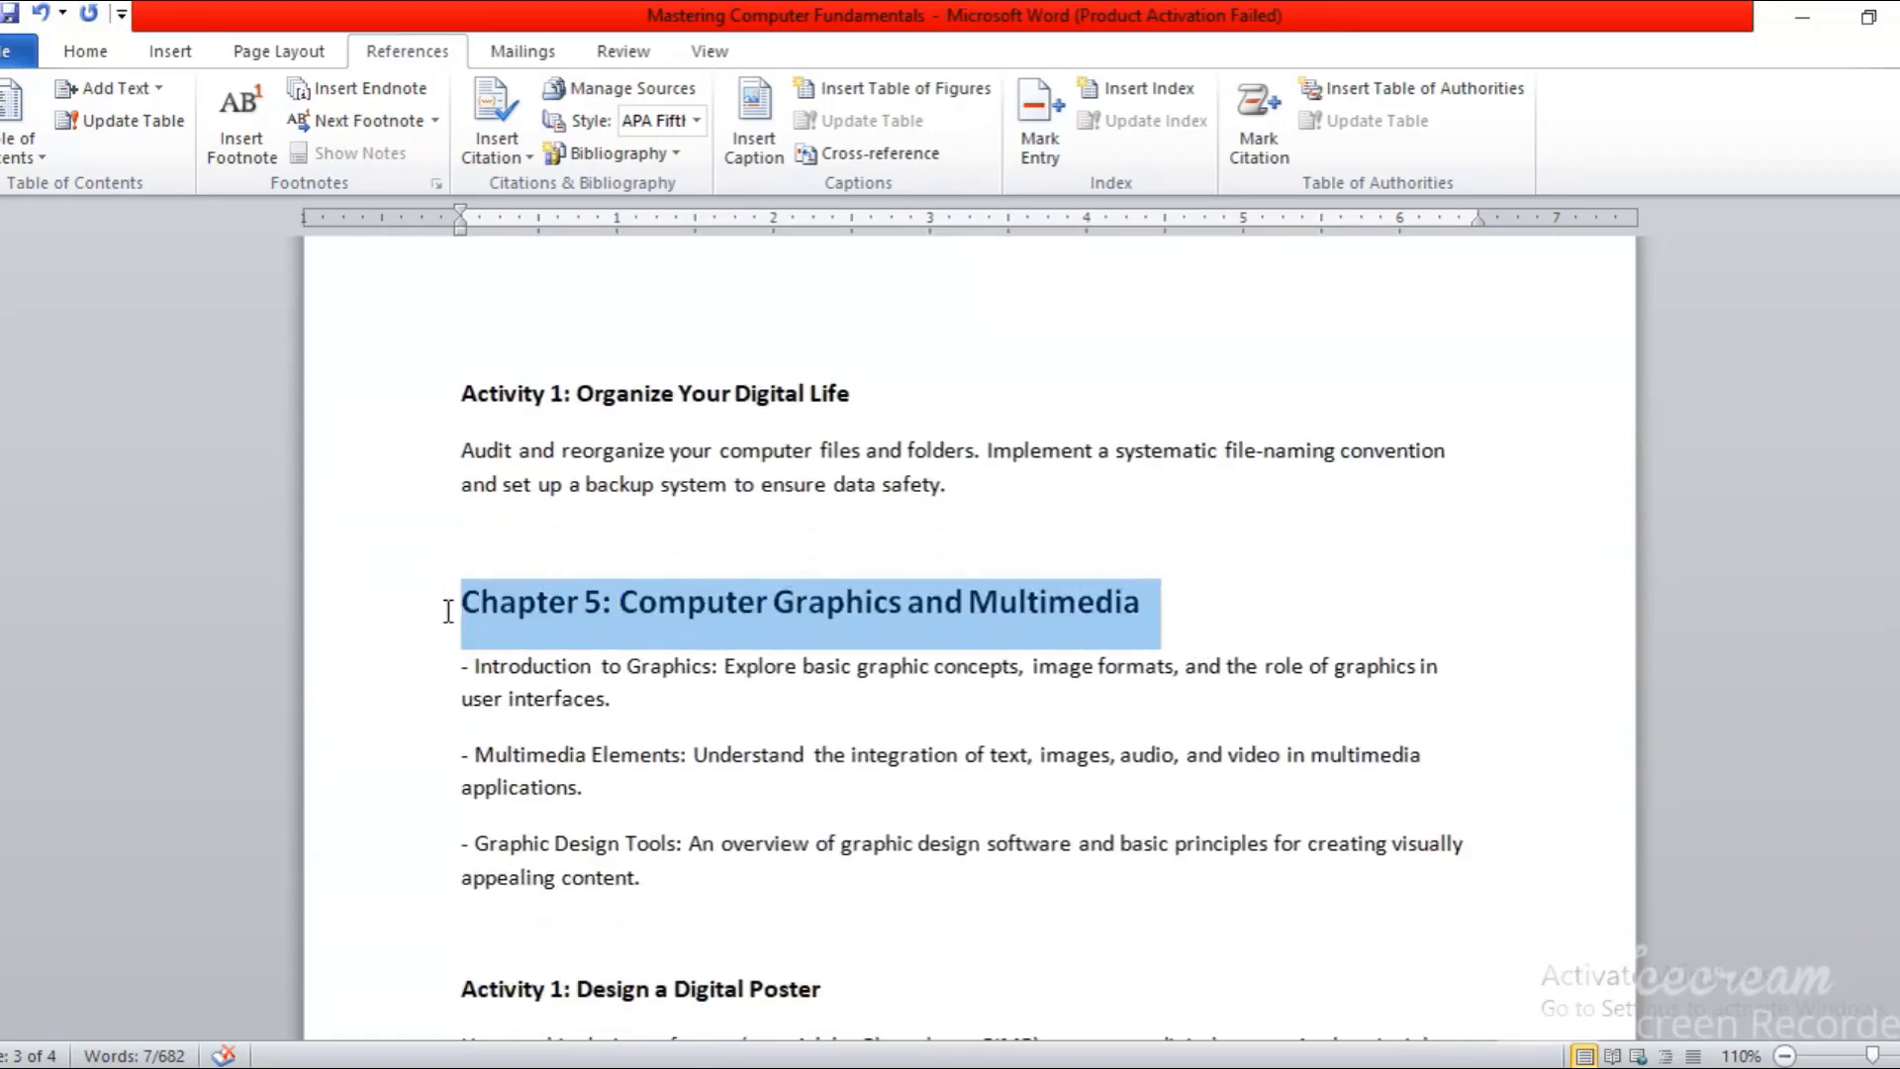
{"action": "left_click", "coordinate": [155, 86]}
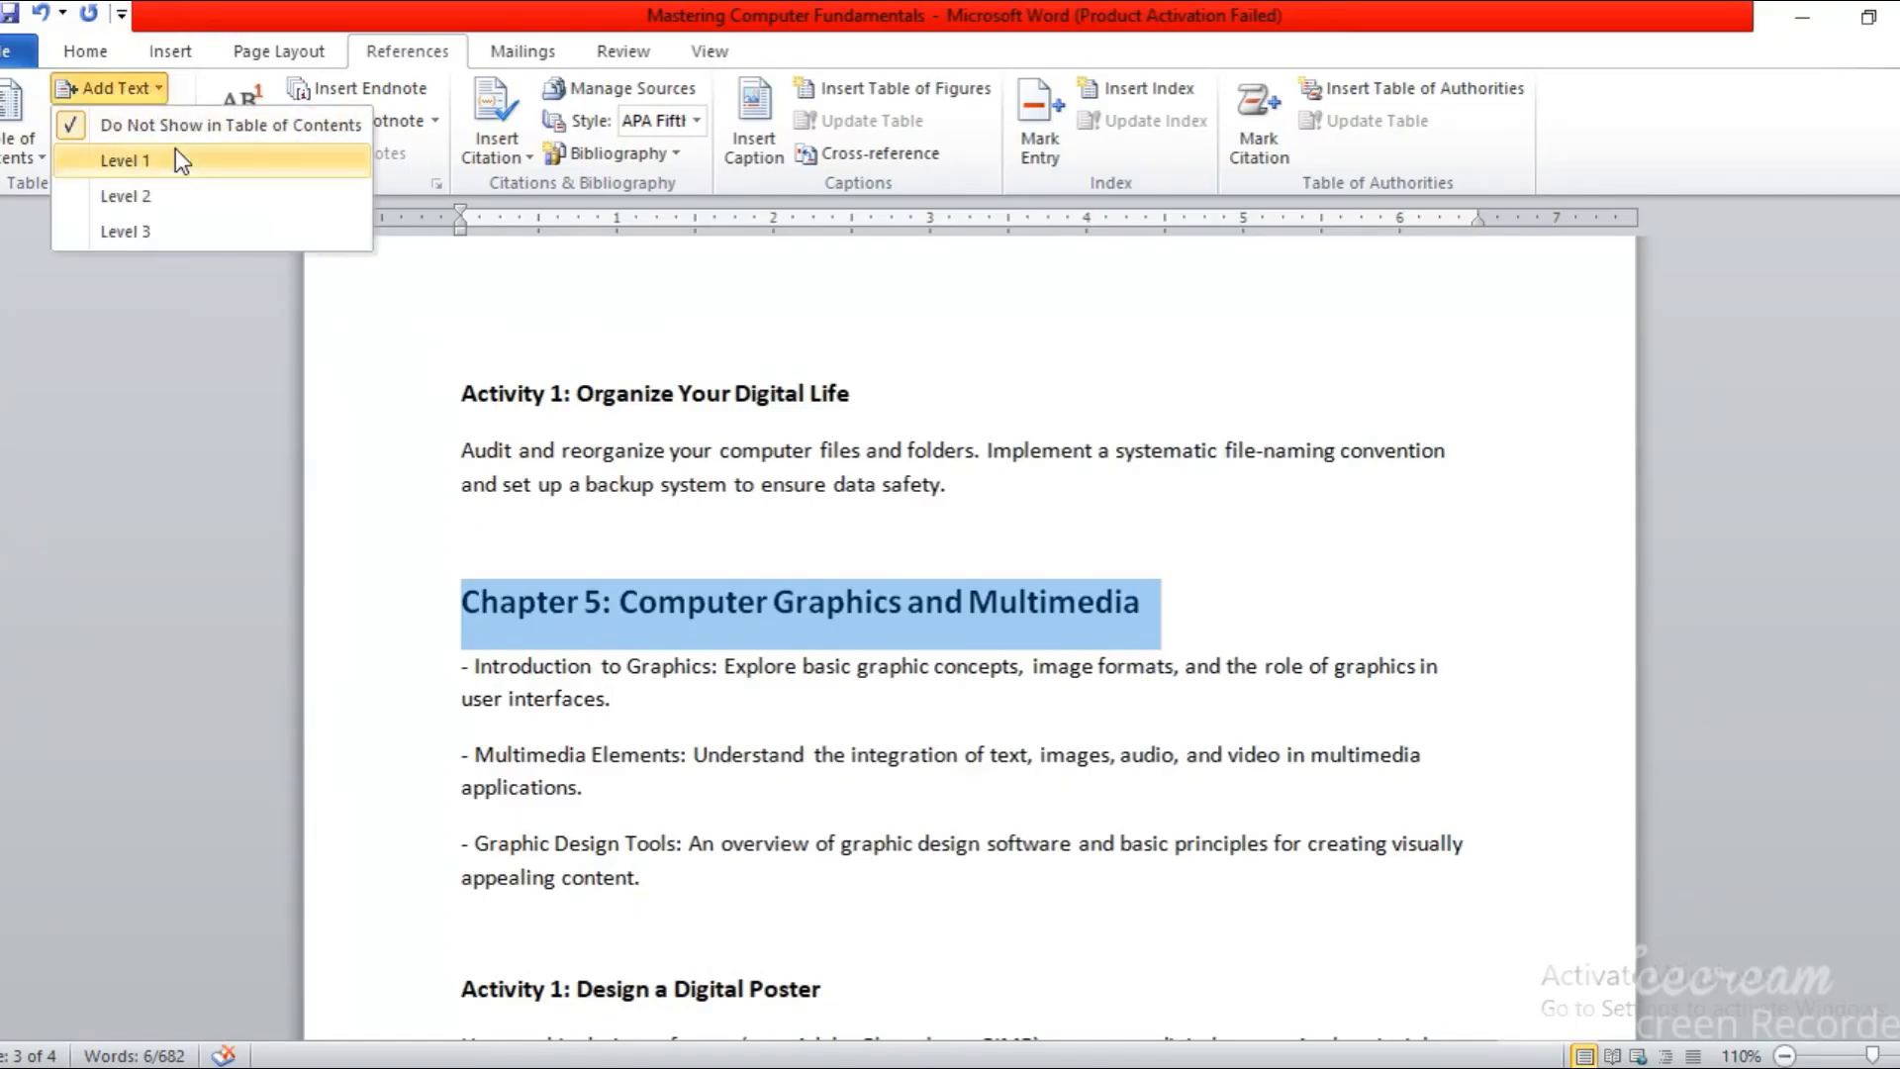
{"action": "left_click", "coordinate": [176, 160]}
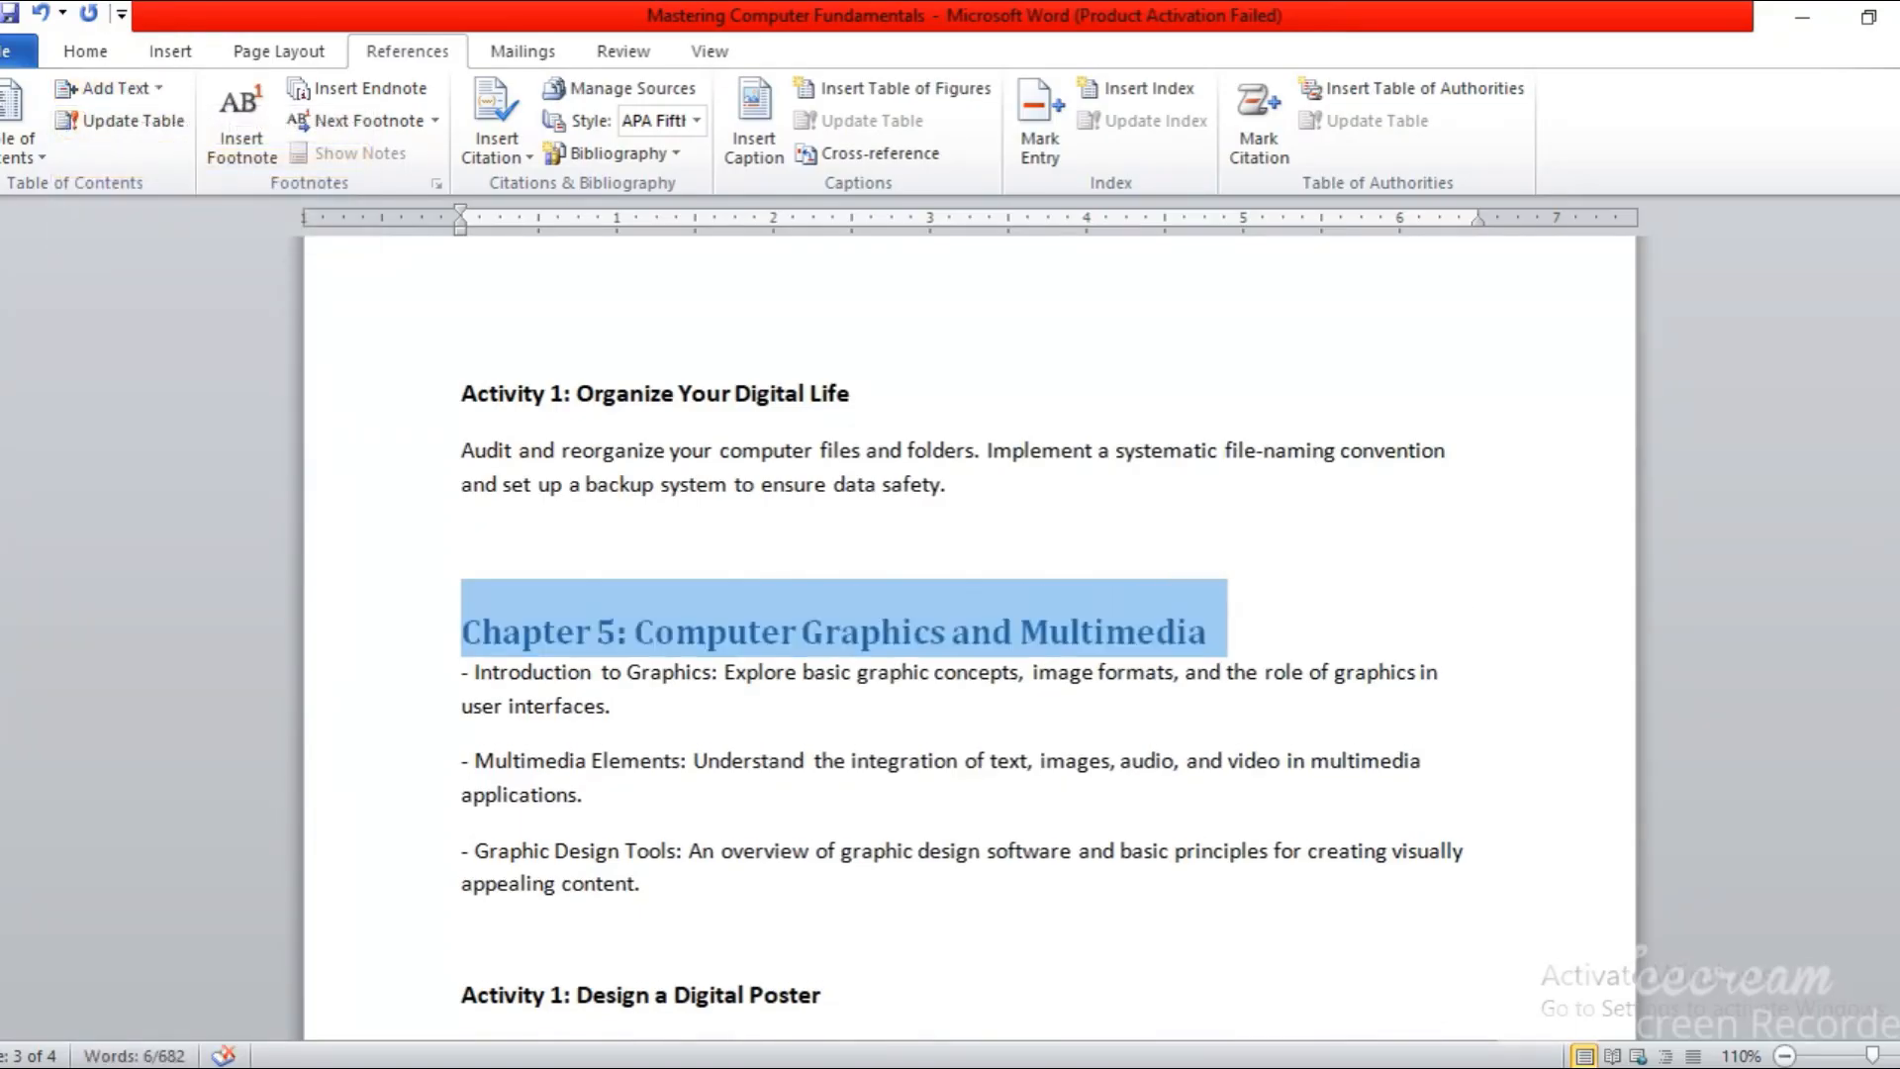
Step: Mark the heading "Chapter 6: Mobile Computing and Applications" as a Level 1 table of contents entry
{"action": "left_click_drag", "start_coordinate": [1898, 651], "coordinate": [1898, 722]}
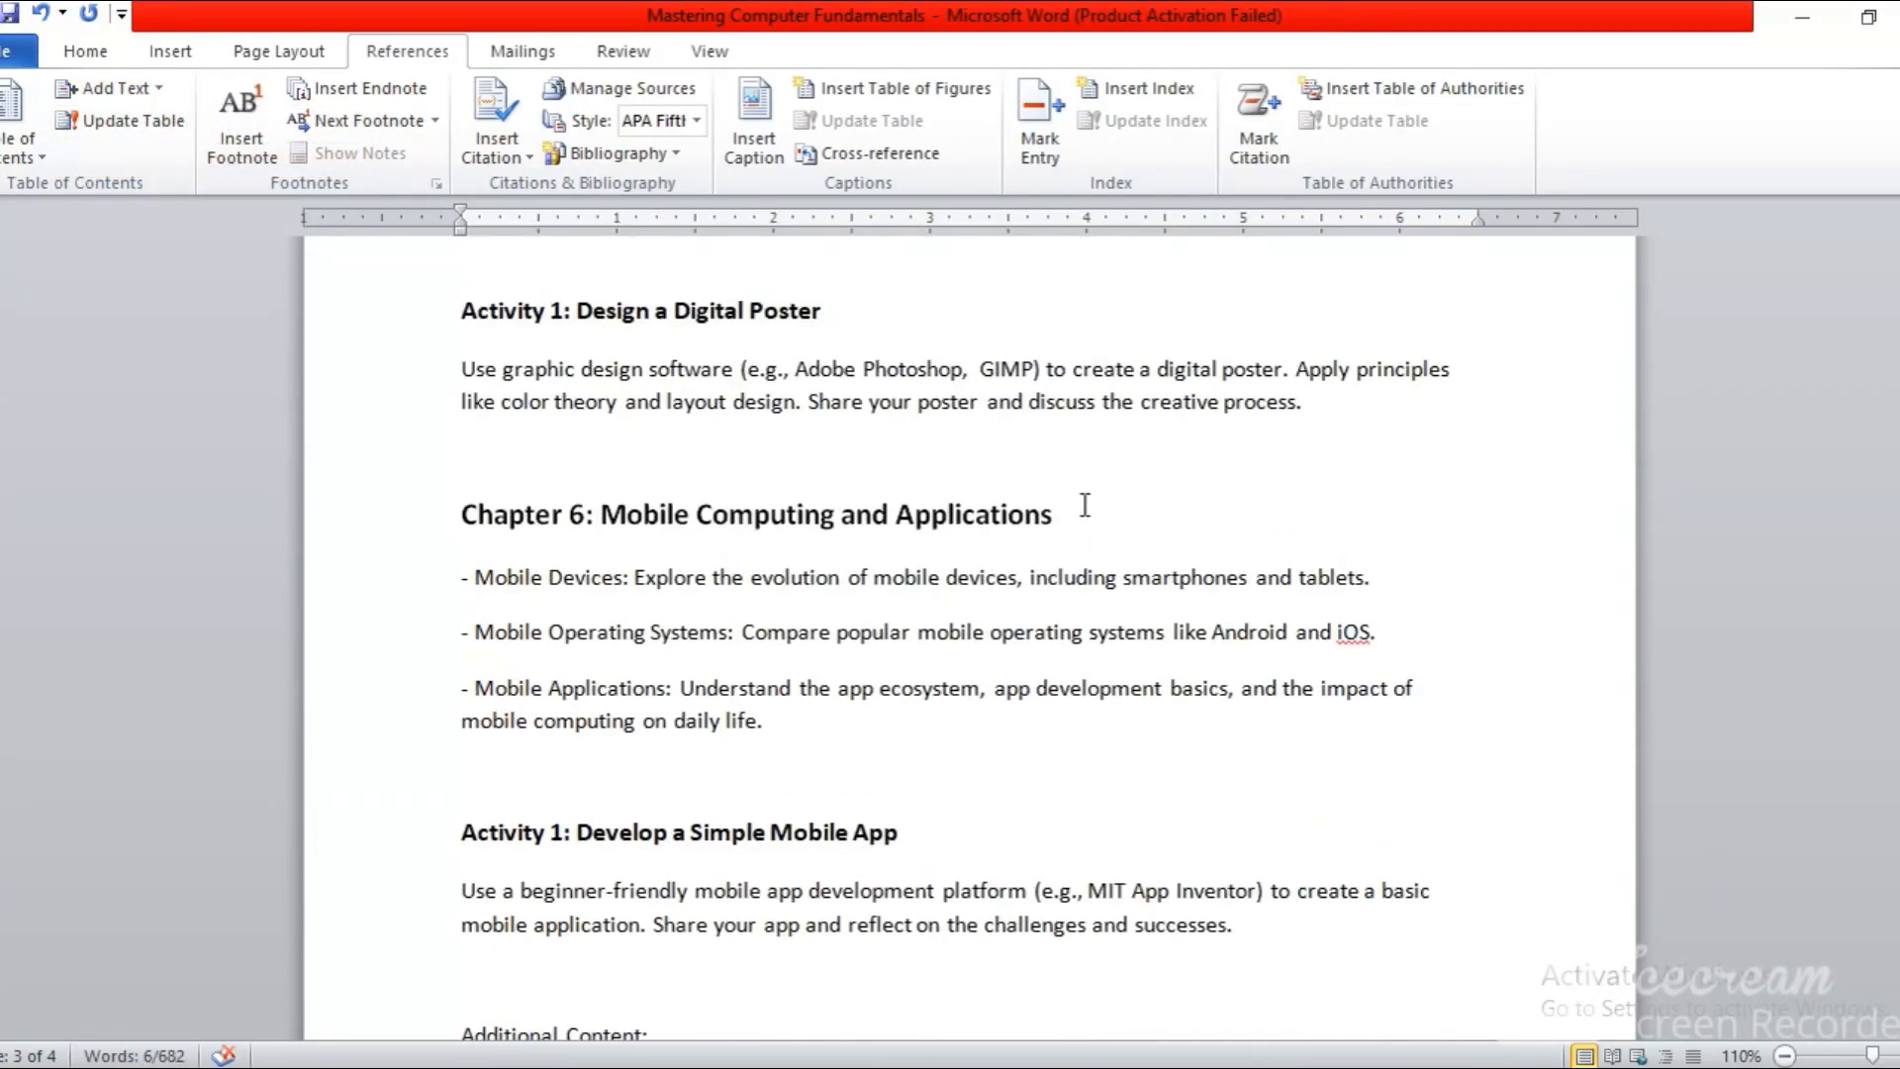
{"action": "left_click_drag", "start_coordinate": [1084, 505], "coordinate": [485, 496]}
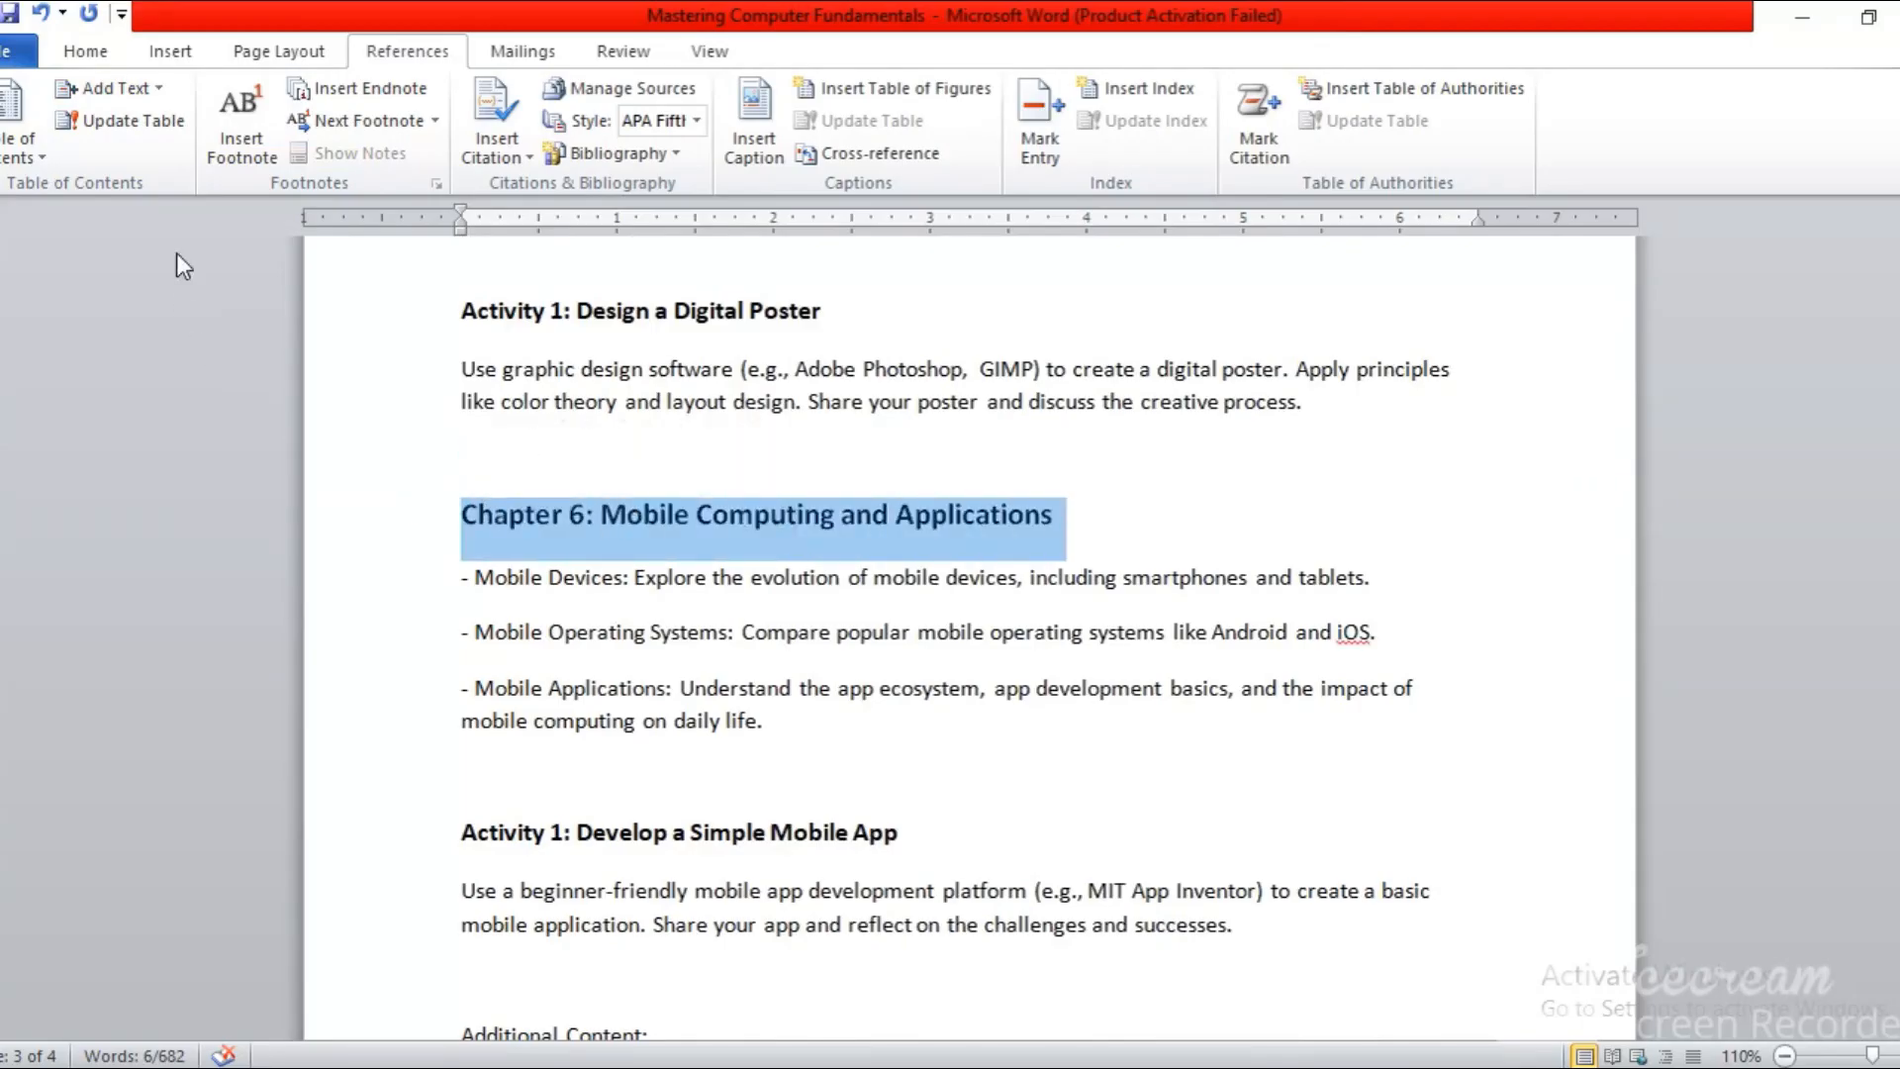
{"action": "left_click", "coordinate": [161, 91]}
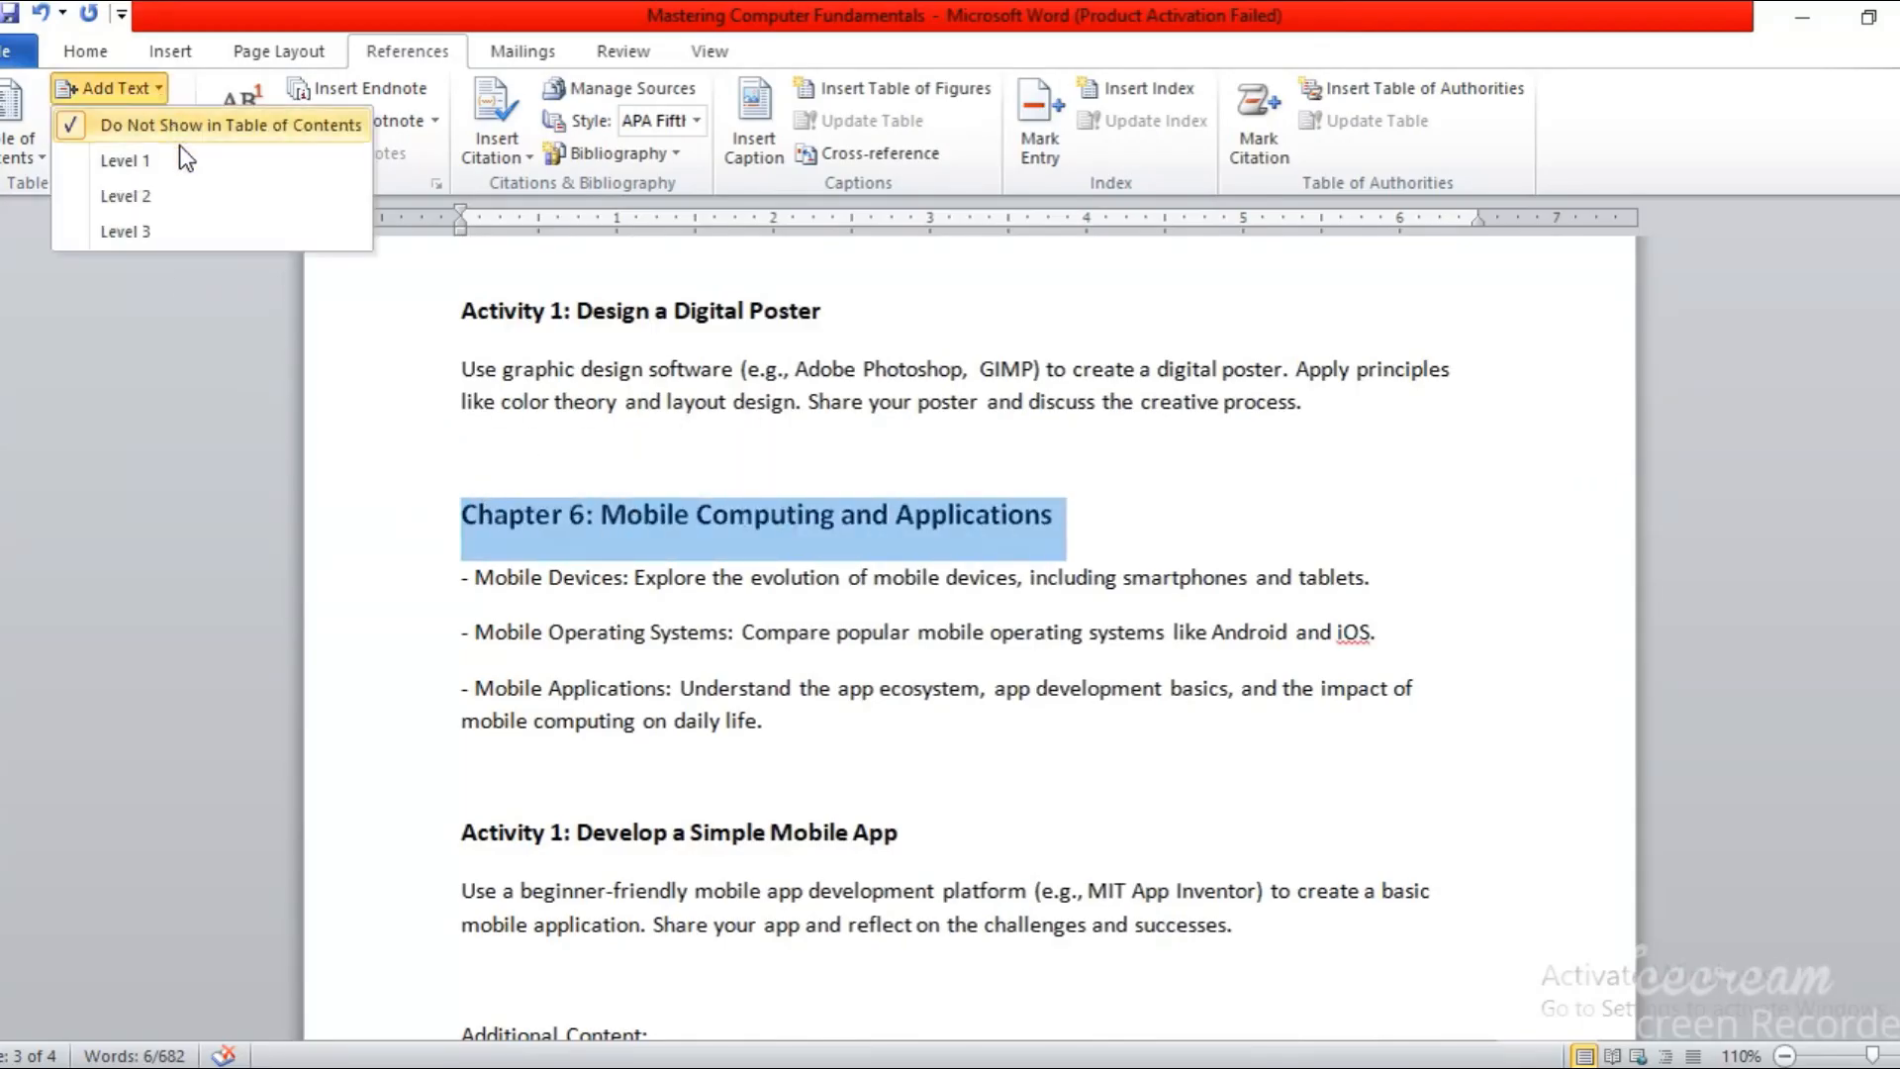
{"action": "left_click", "coordinate": [180, 158]}
{"action": "left_click", "coordinate": [1015, 543]}
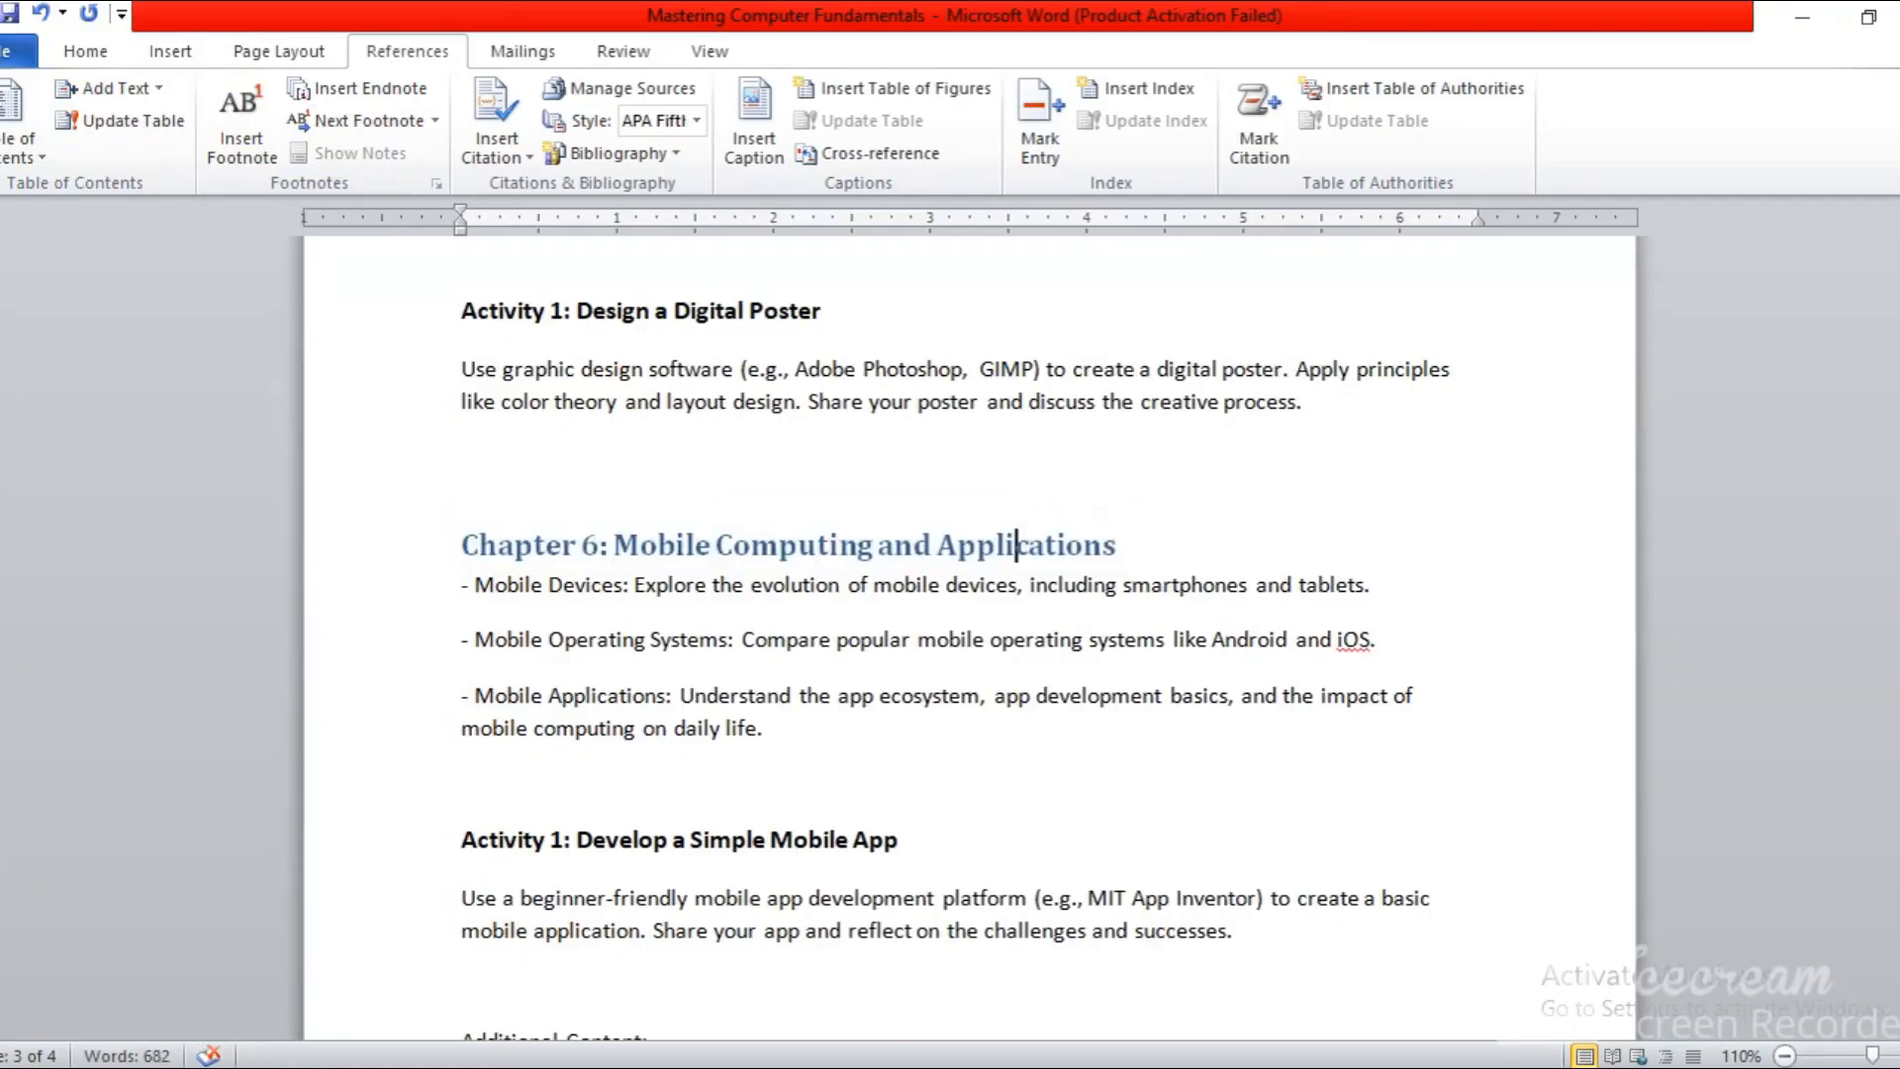
Step: Insert an Automatic Table 1 table of contents in the blank space above the document title
{"action": "left_click_drag", "start_coordinate": [1895, 712], "coordinate": [1895, 246]}
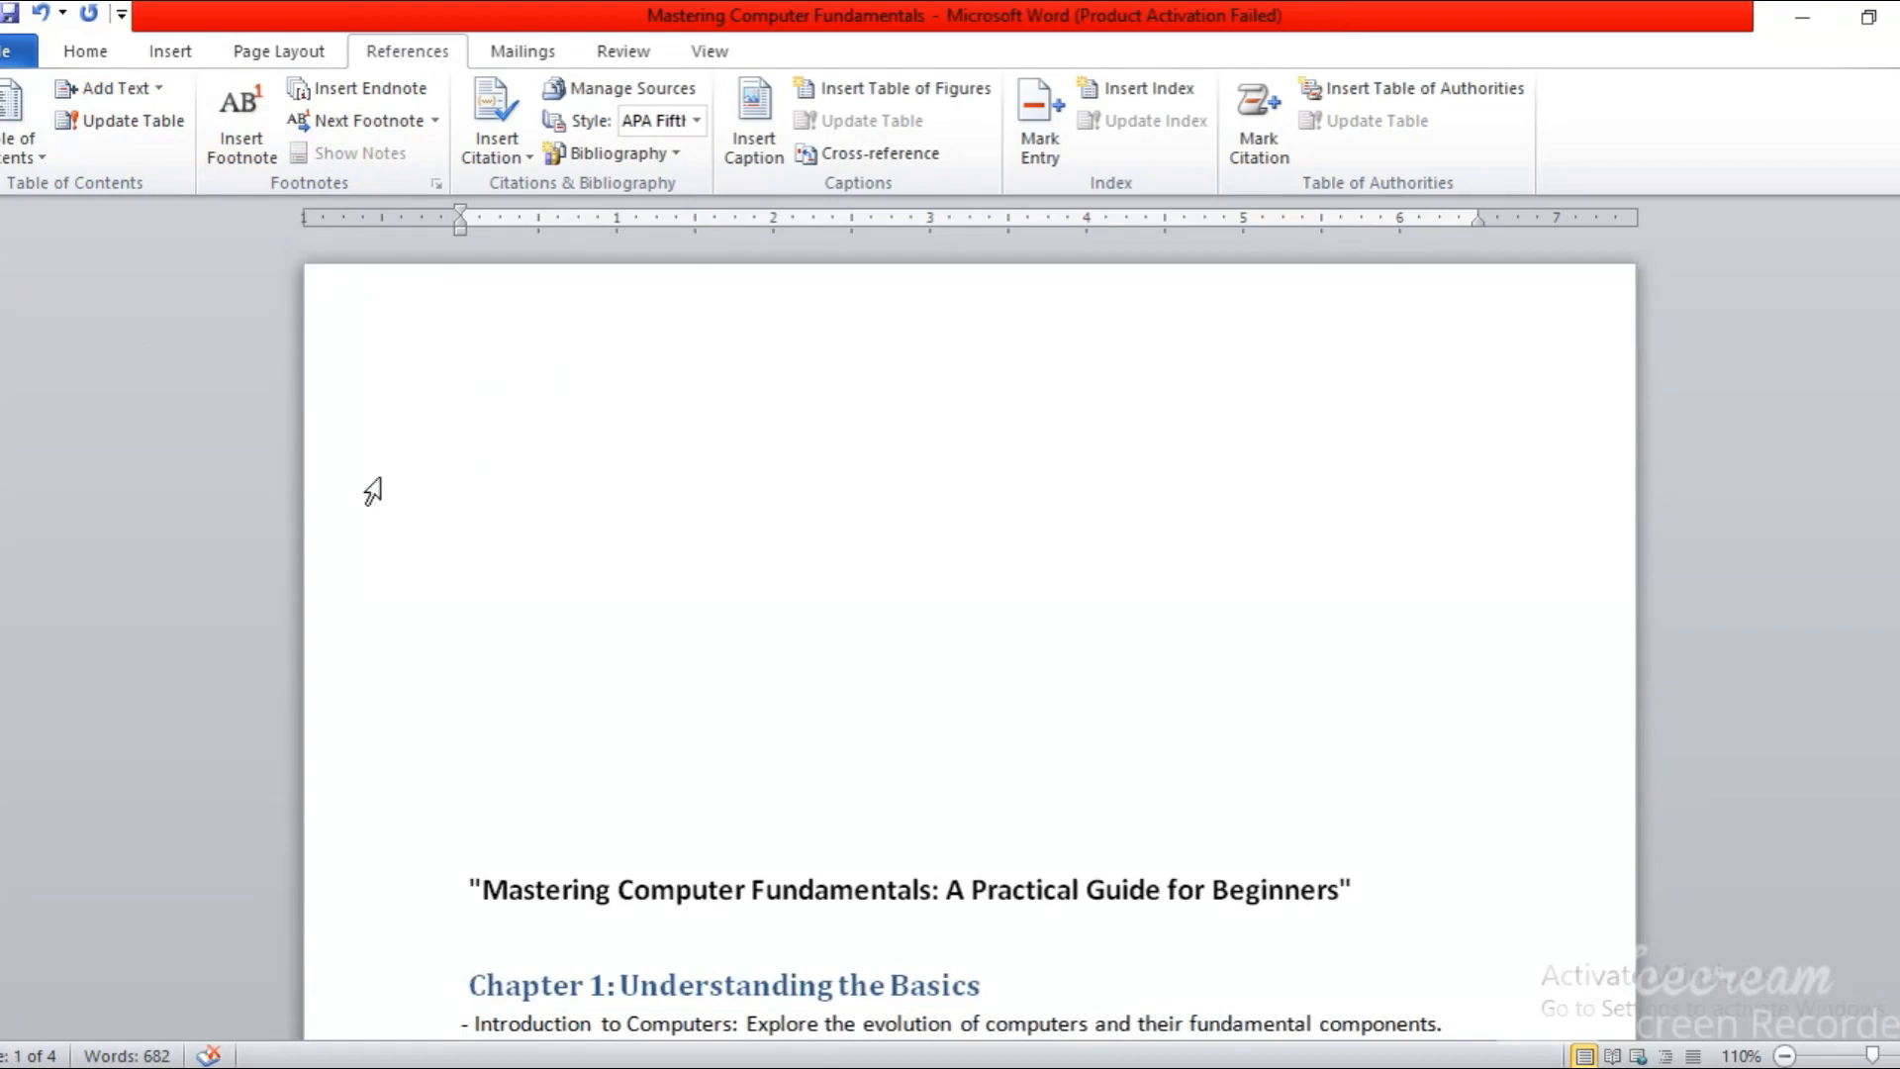
{"action": "left_click", "coordinate": [38, 148]}
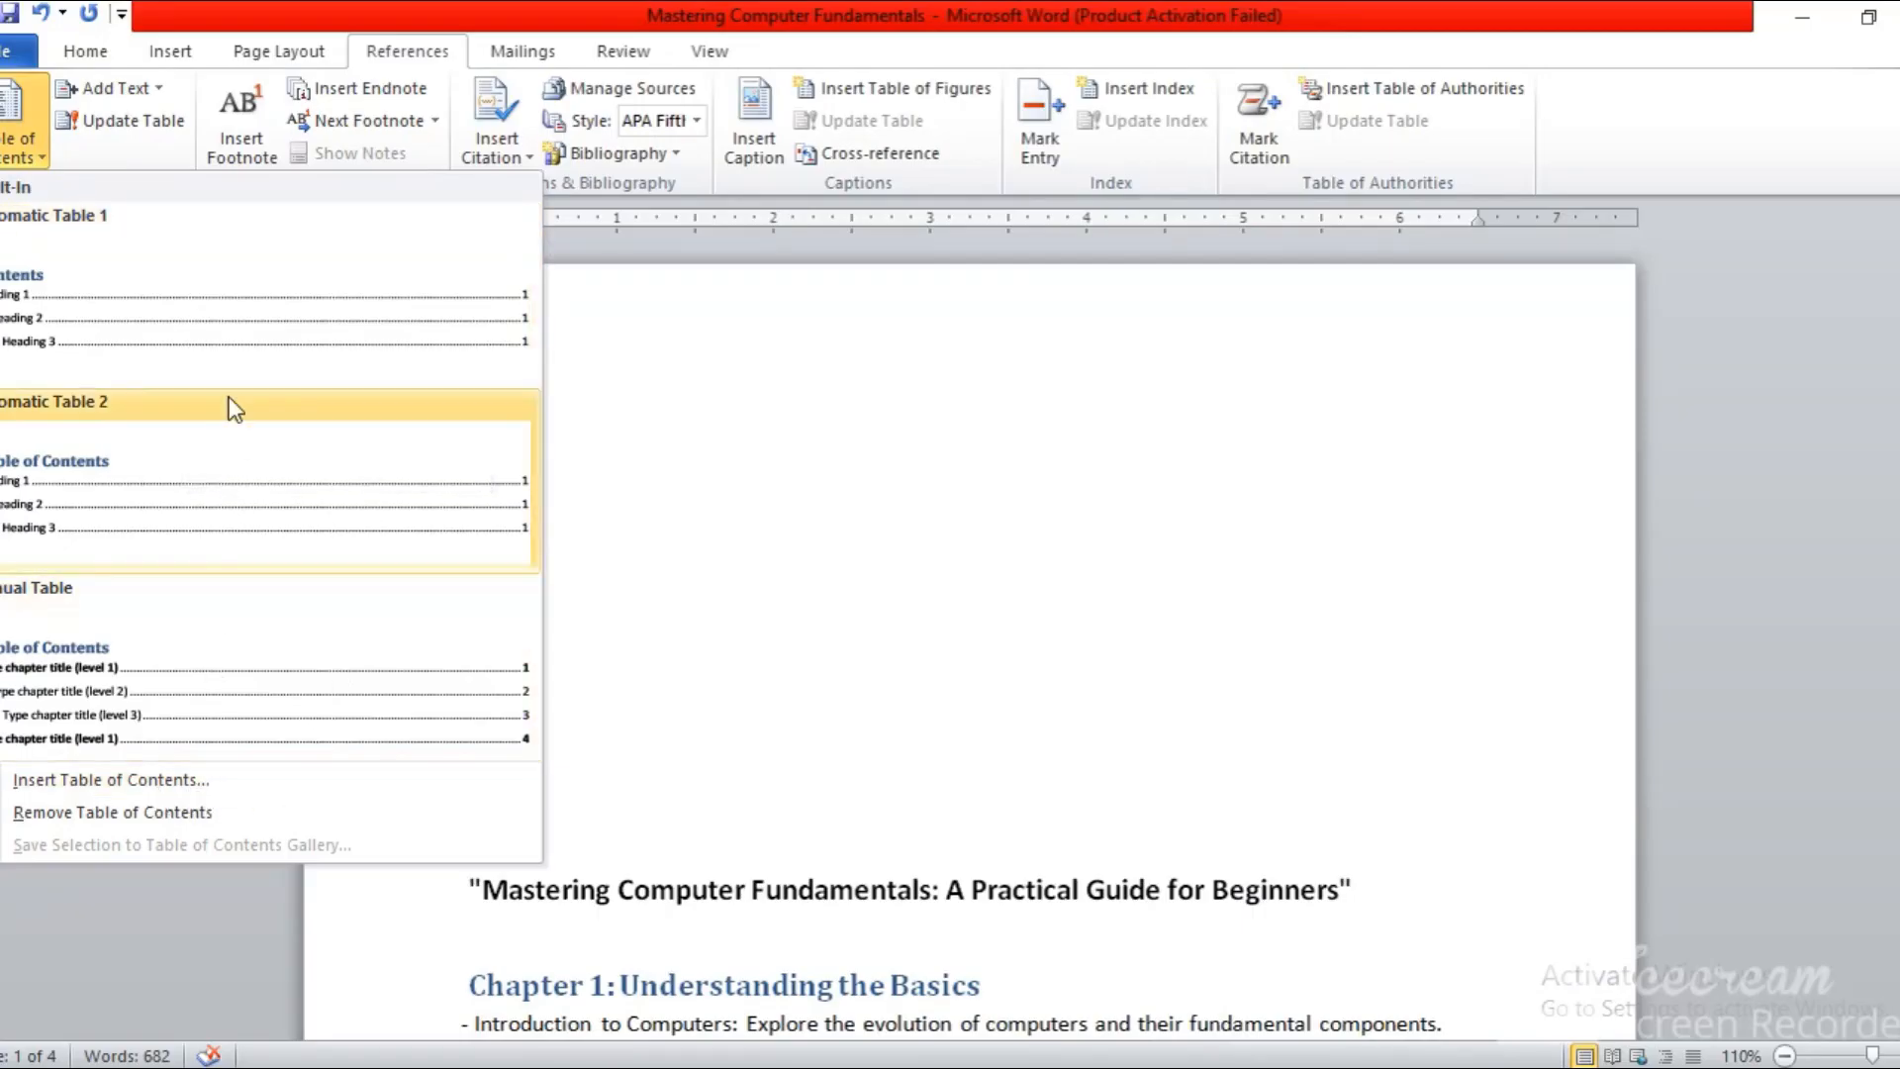
{"action": "left_click", "coordinate": [224, 352]}
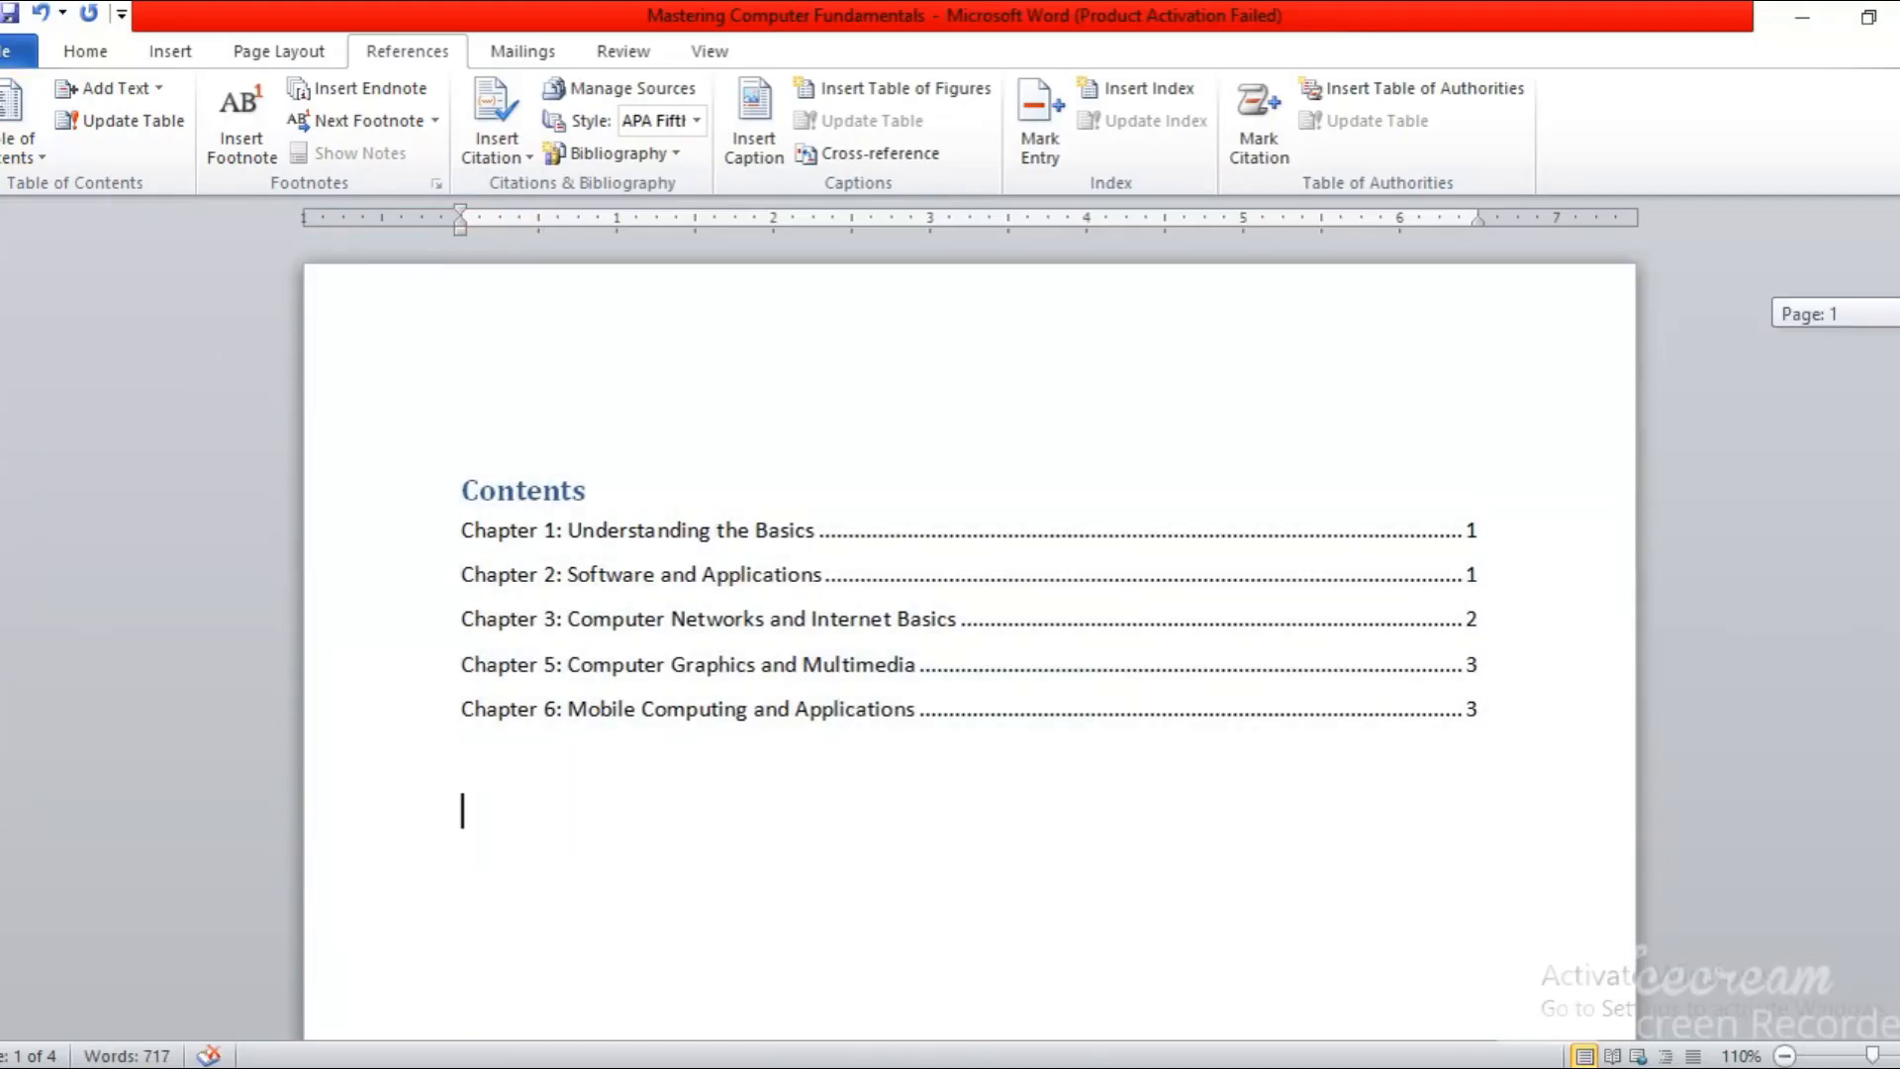
Step: Delete the surplus blank lines between the table of contents and the document title
{"action": "left_click_drag", "start_coordinate": [1899, 314], "coordinate": [1899, 332]}
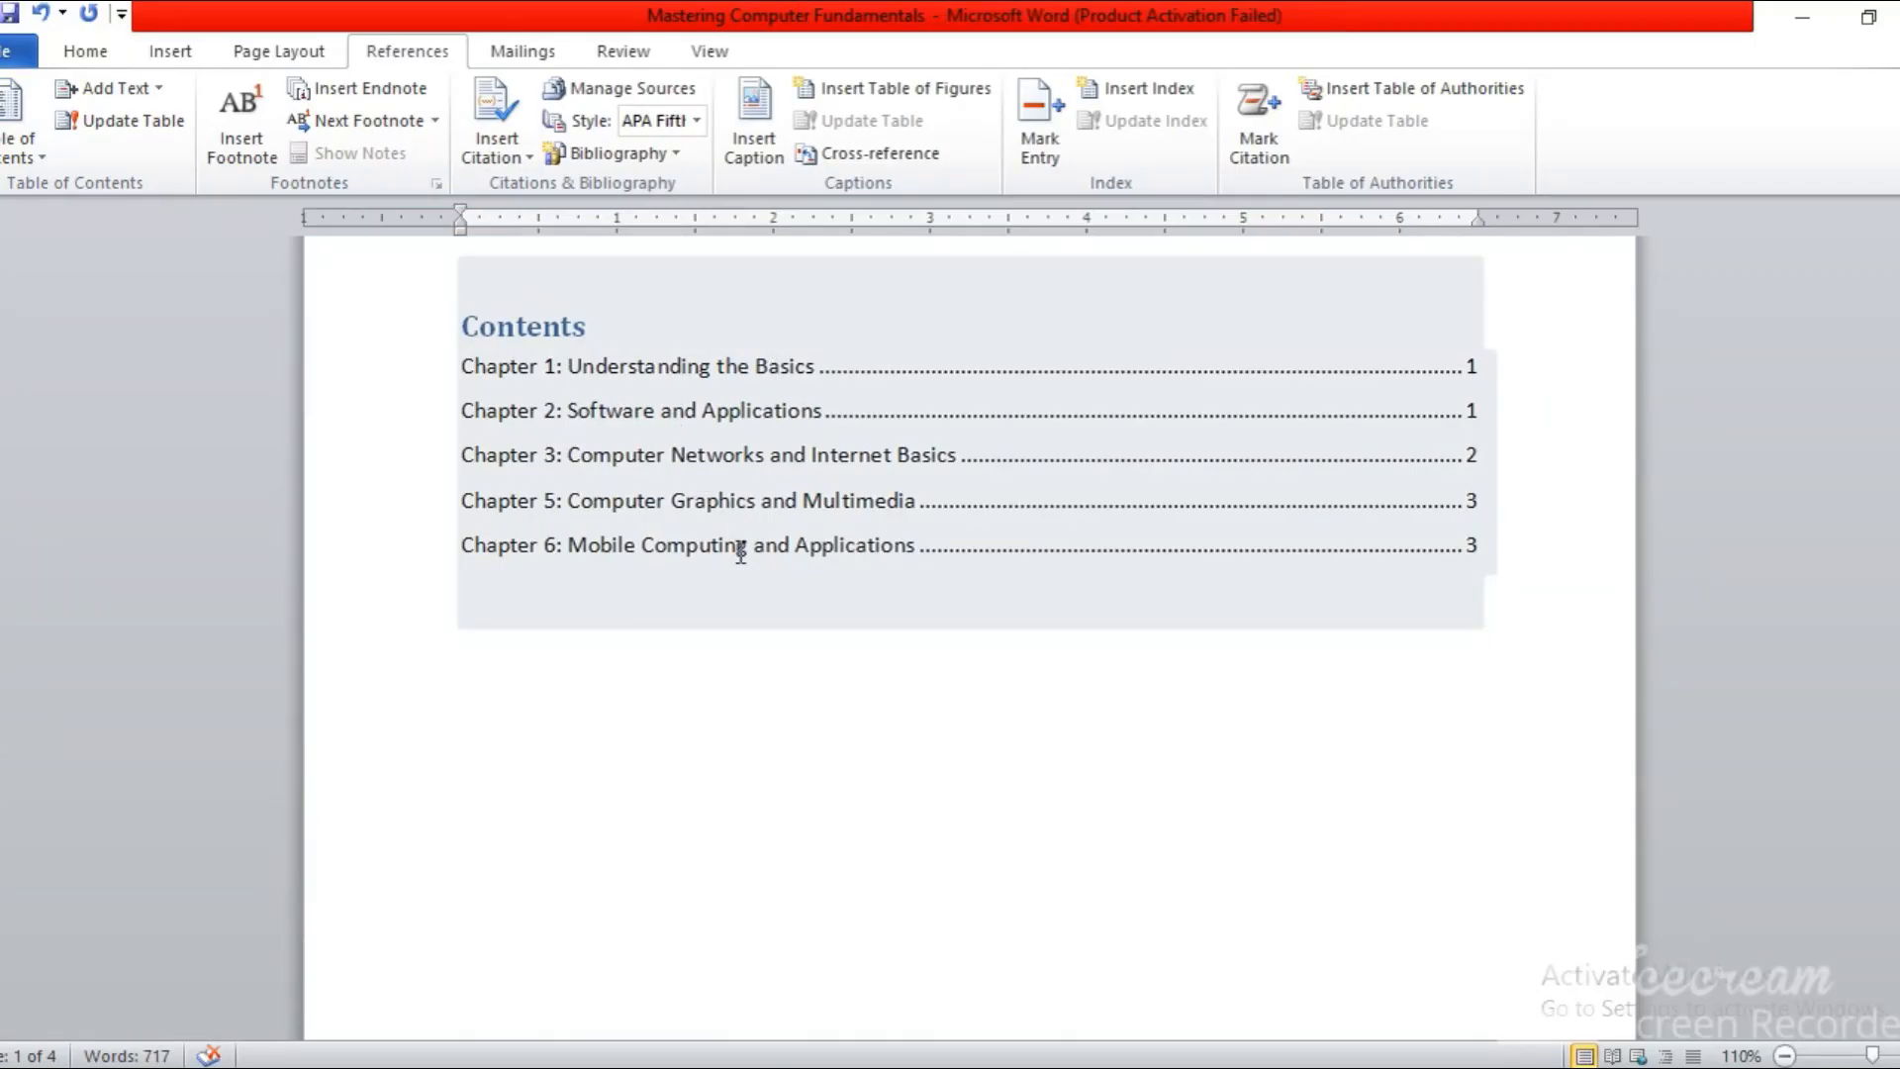
{"action": "left_click", "coordinate": [456, 883]}
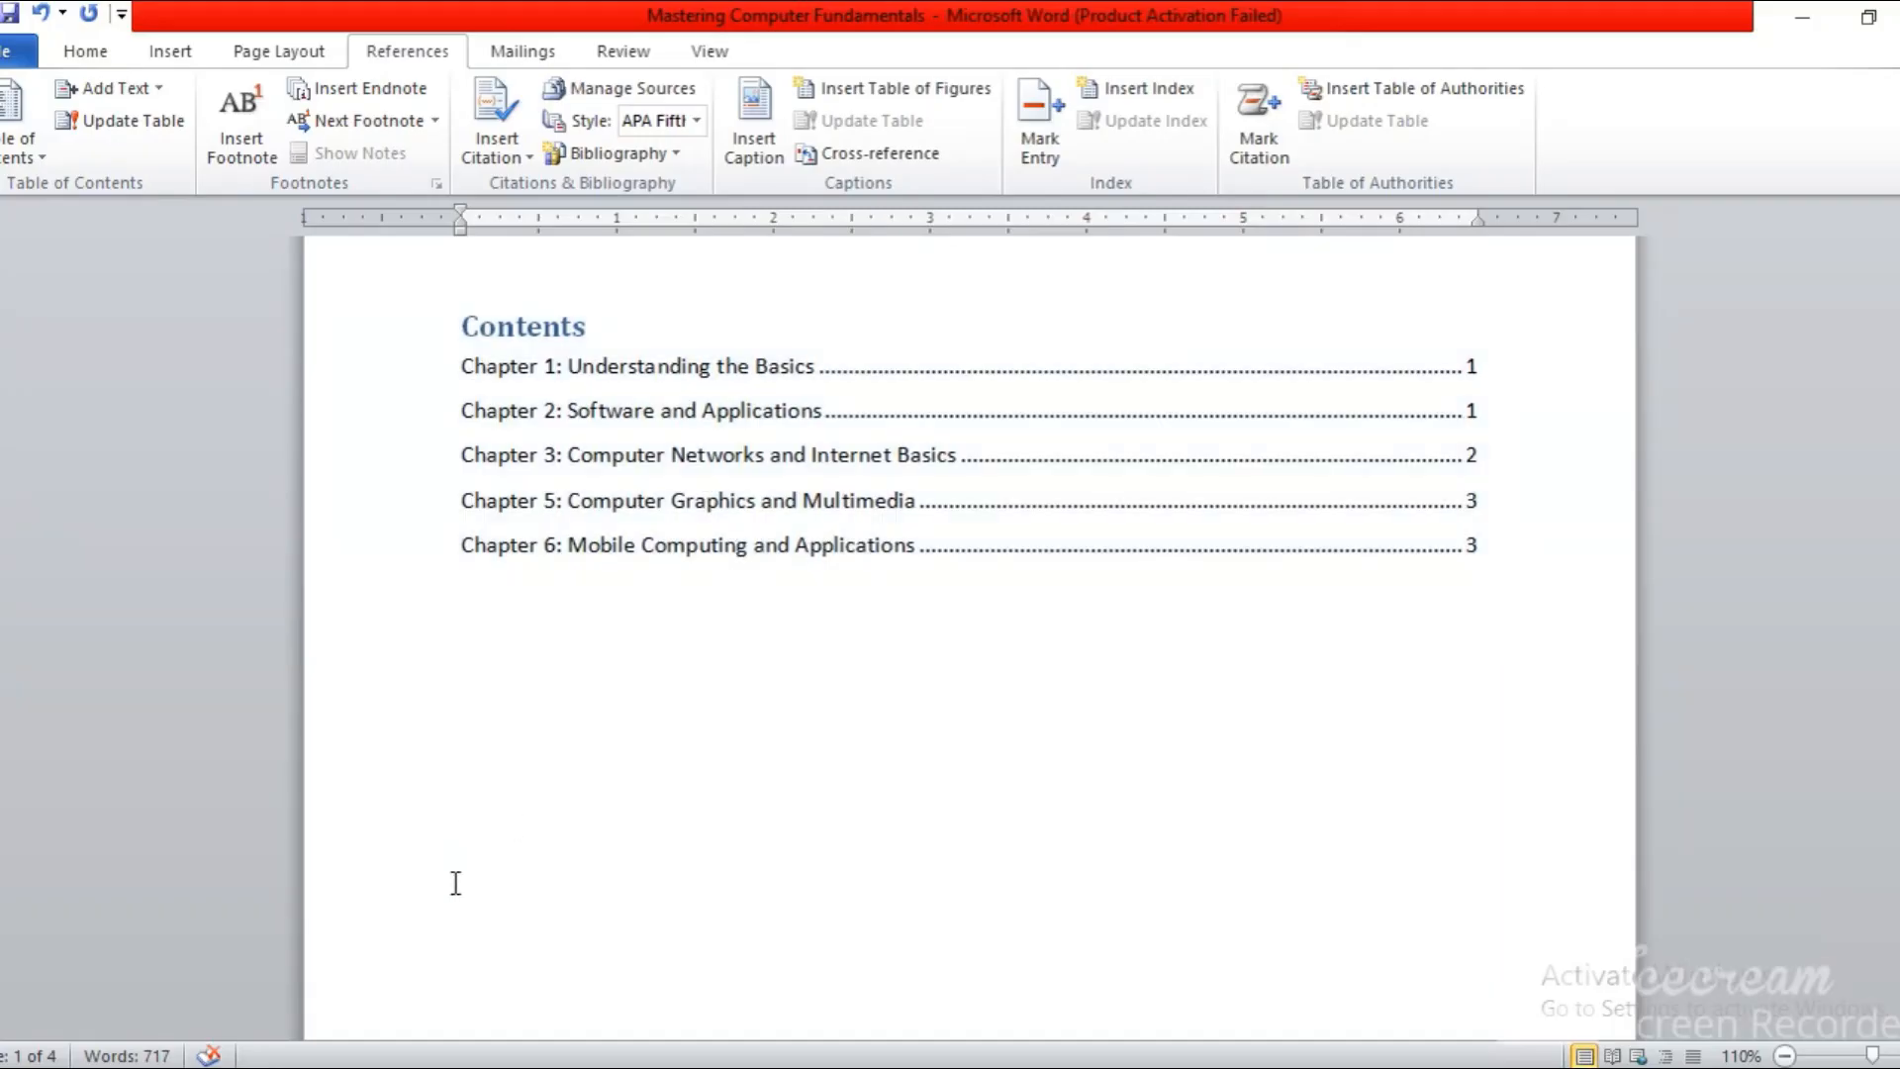
{"action": "key", "text": "Delete"}
{"action": "key", "text": "Delete"}
{"action": "key", "text": "Delete"}
{"action": "key", "text": "Delete"}
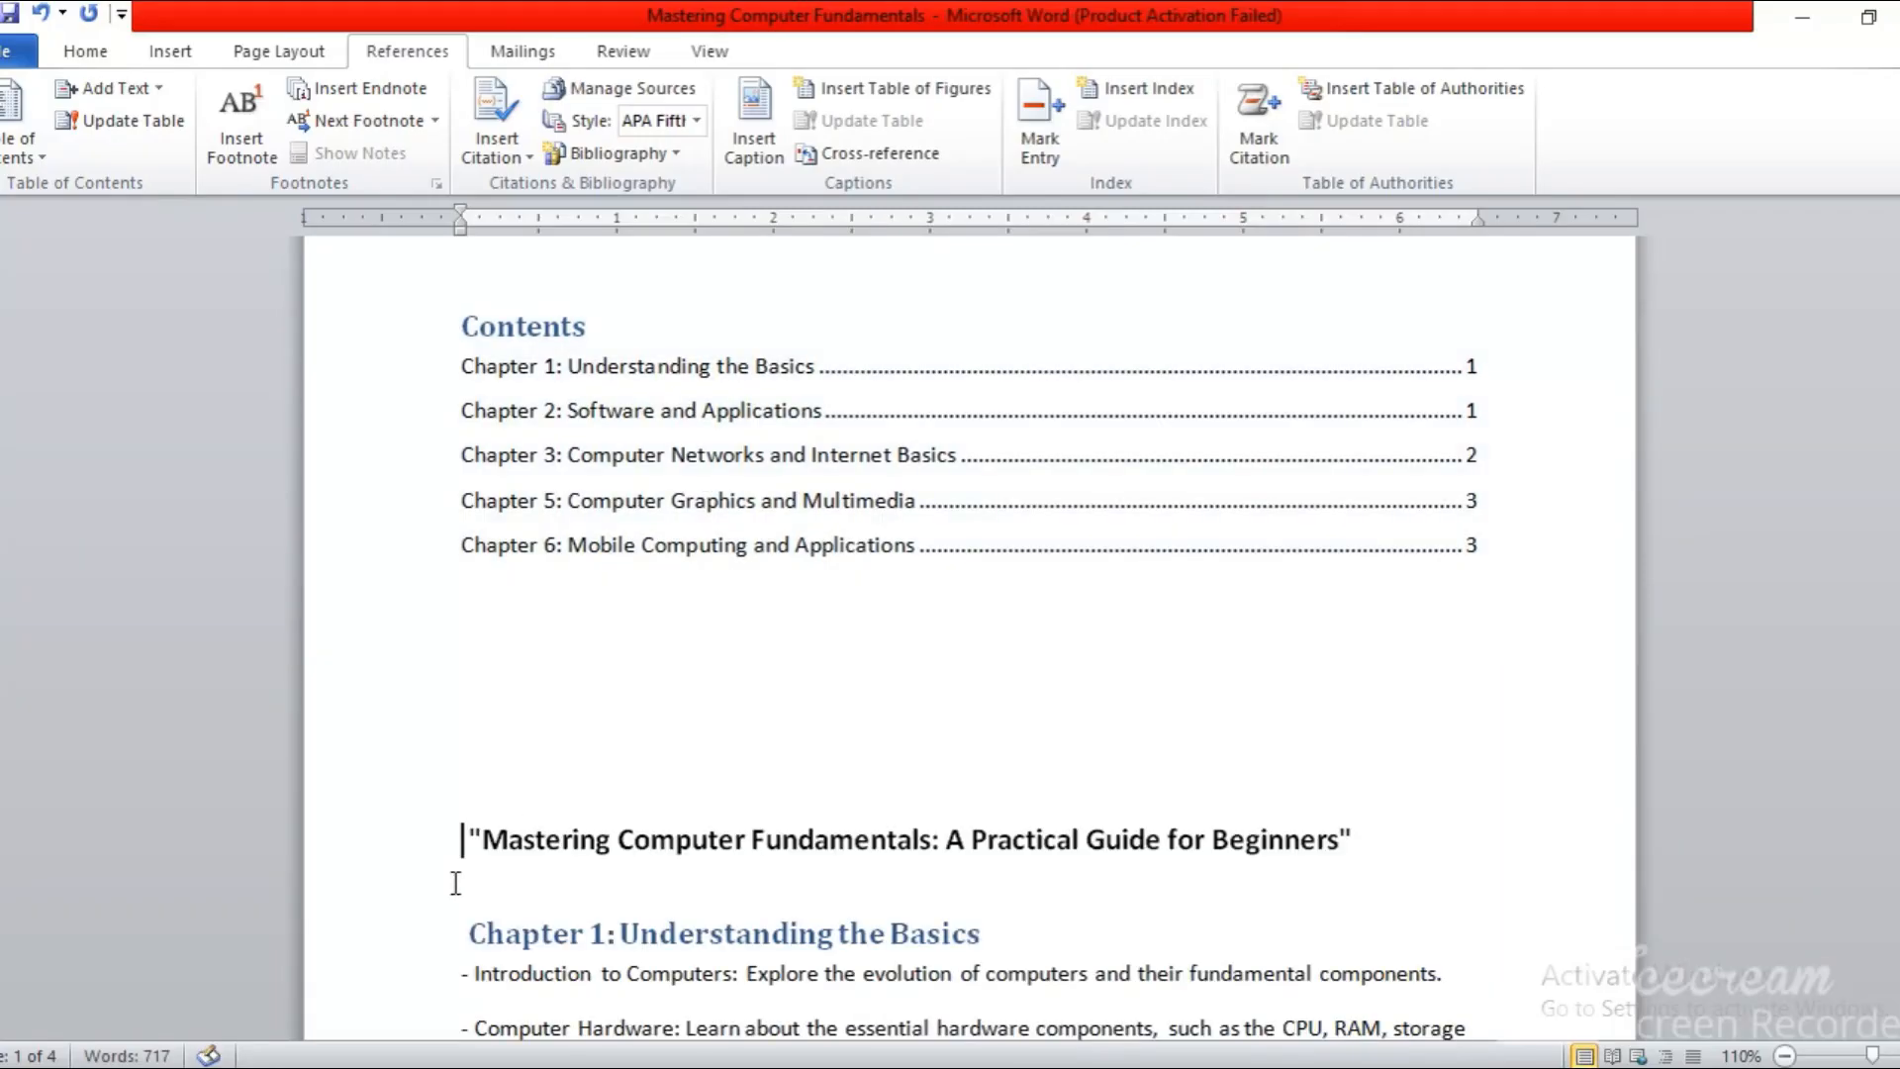
{"action": "key", "text": "BackSpace"}
{"action": "key", "text": "BackSpace"}
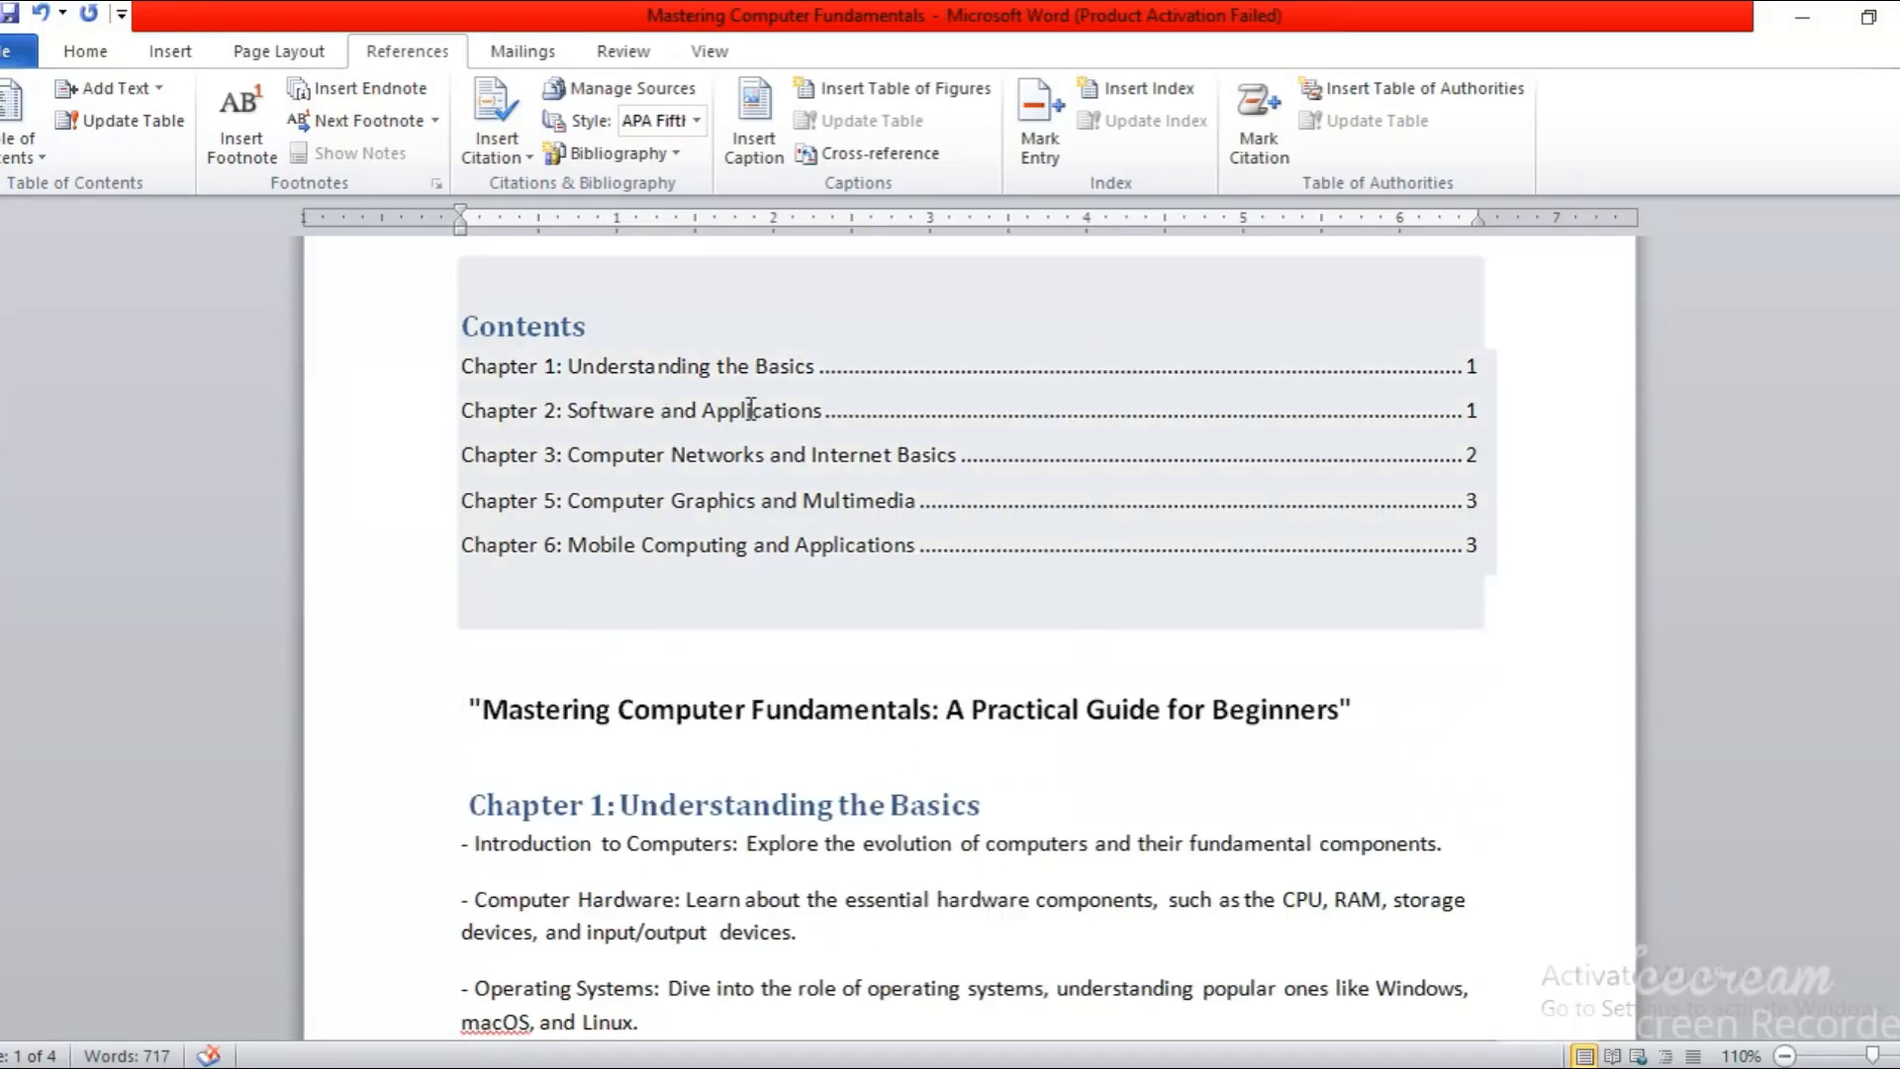
{"action": "mouse_move", "coordinate": [1897, 319]}
{"action": "left_mouse_down"}
{"action": "mouse_move", "coordinate": [1898, 480]}
{"action": "mouse_move", "coordinate": [1898, 319]}
{"action": "left_mouse_up"}
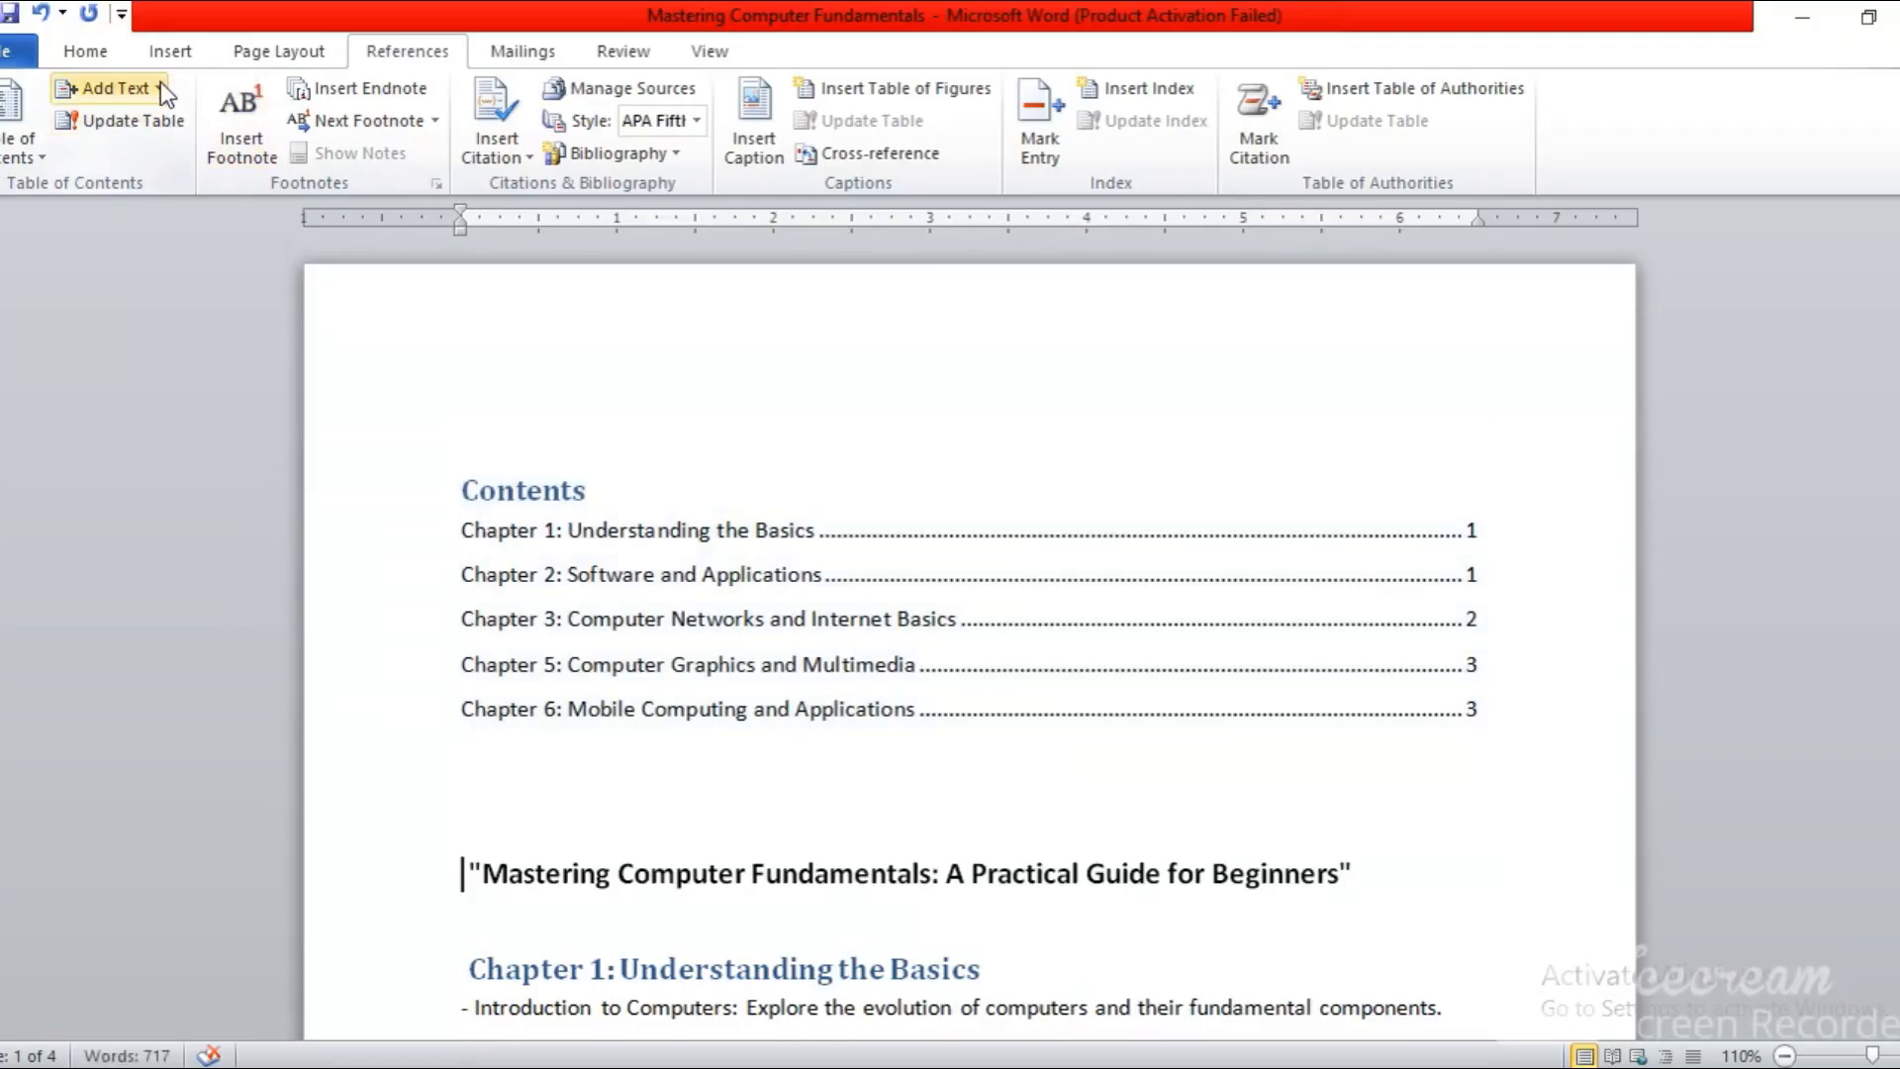
{"action": "left_click", "coordinate": [158, 85]}
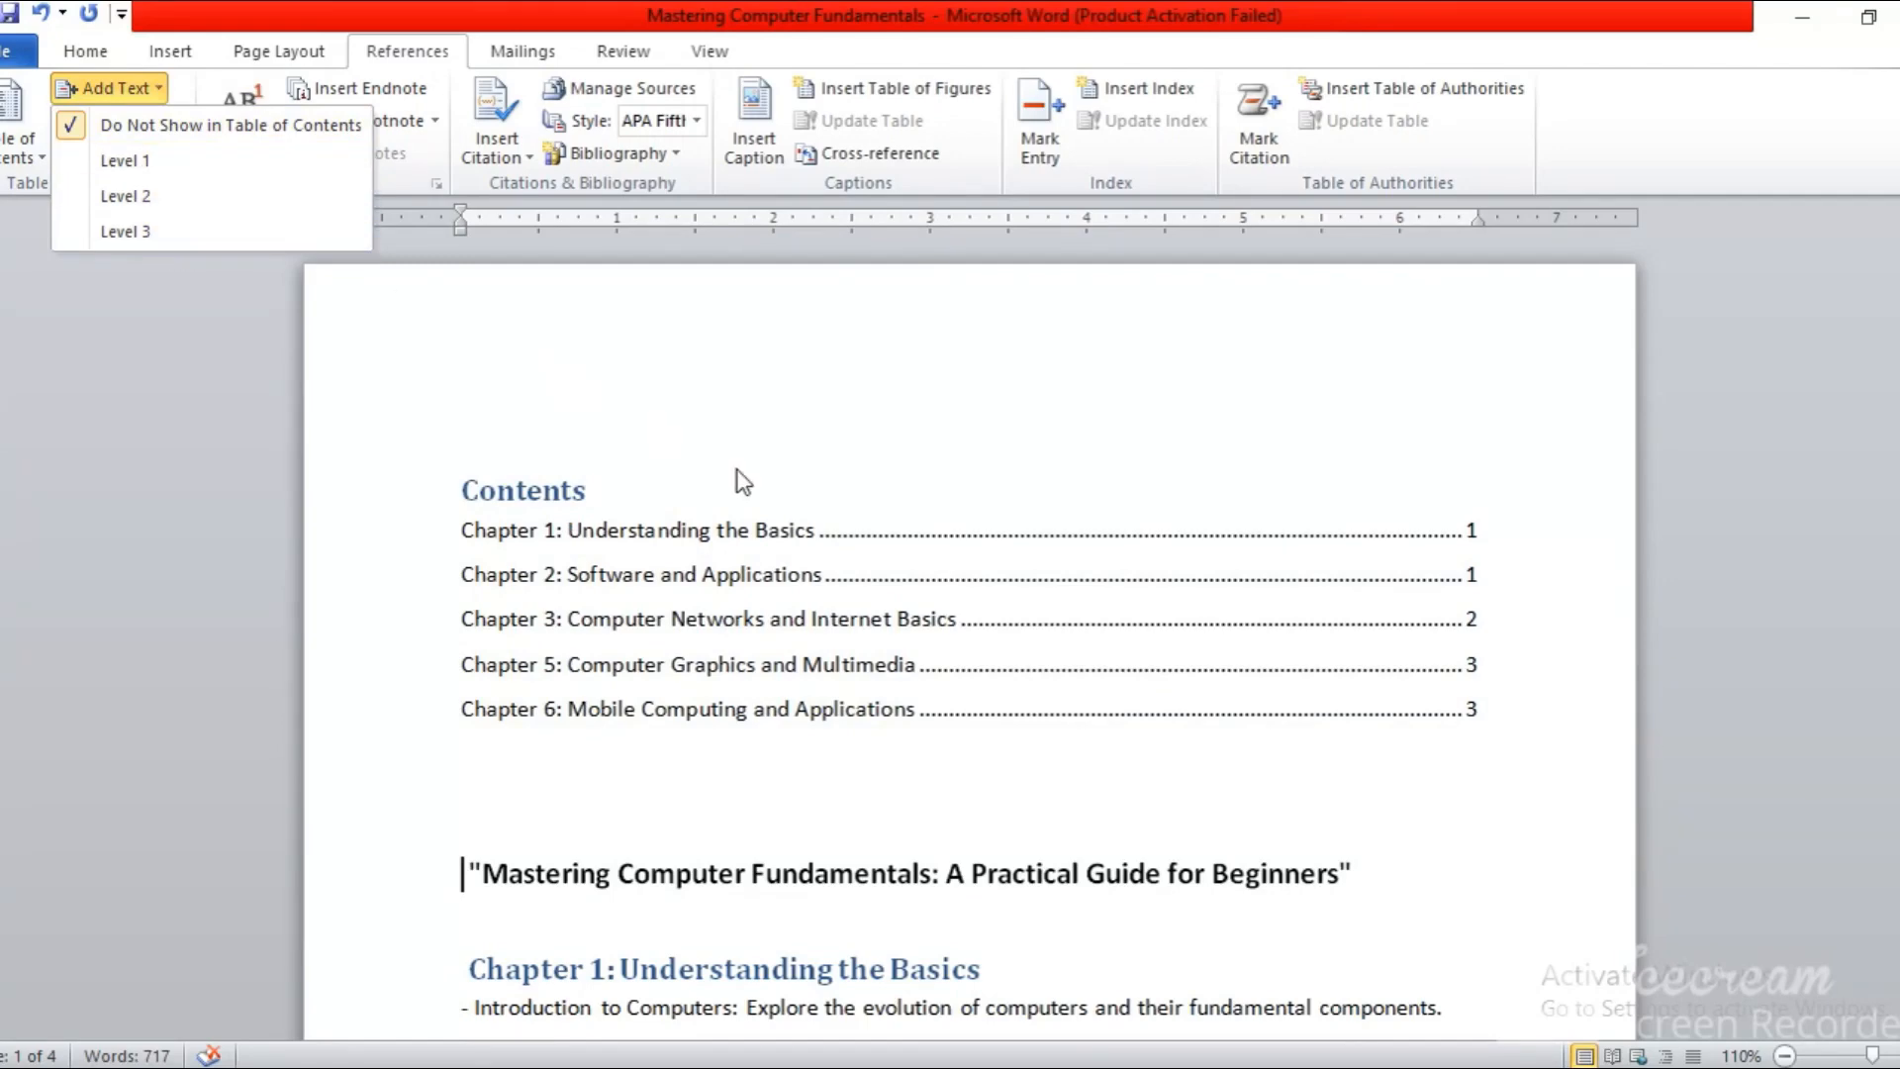
{"action": "left_click", "coordinate": [791, 519]}
{"action": "left_click", "coordinate": [461, 872]}
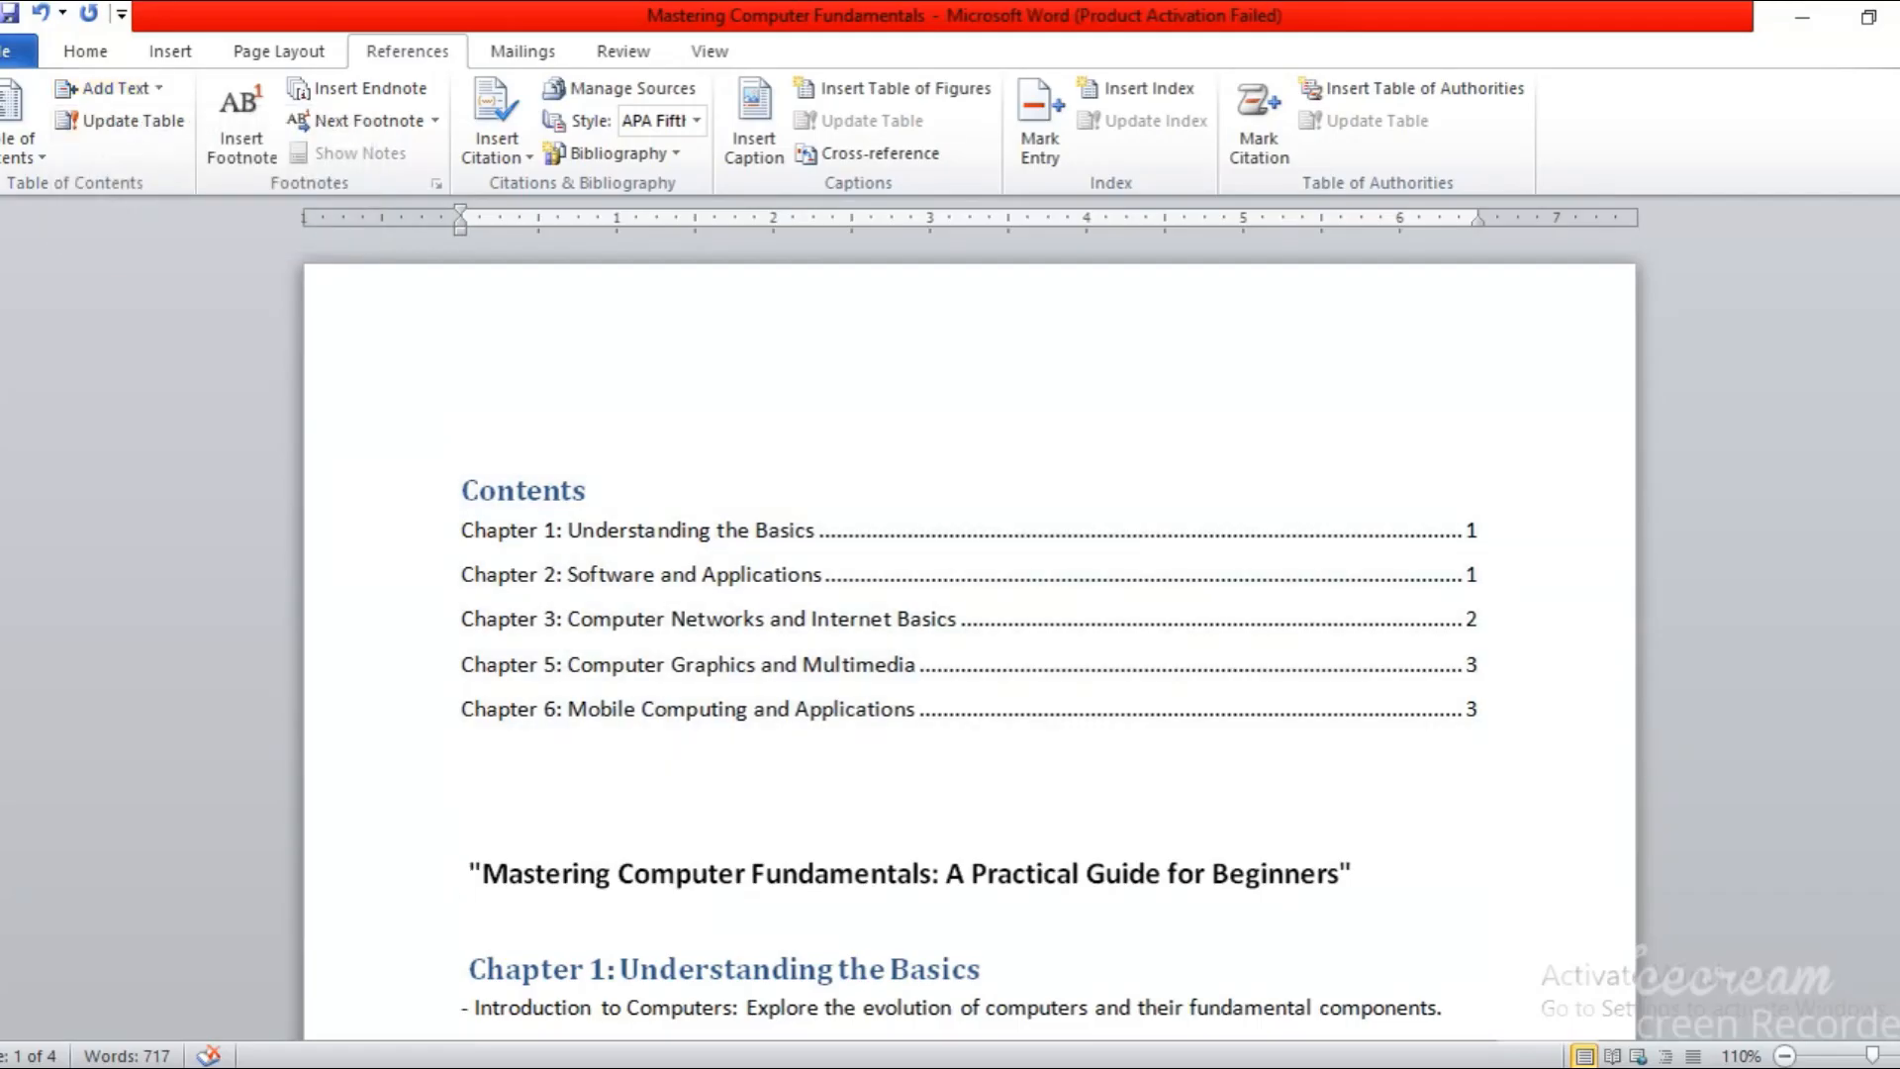
Step: Mark the heading "Activity 1: Build Your Virtual Computer" as a Level 2 table of contents entry
{"action": "scroll", "coordinate": [1003, 703], "scroll_direction": "down", "scroll_amount": 5}
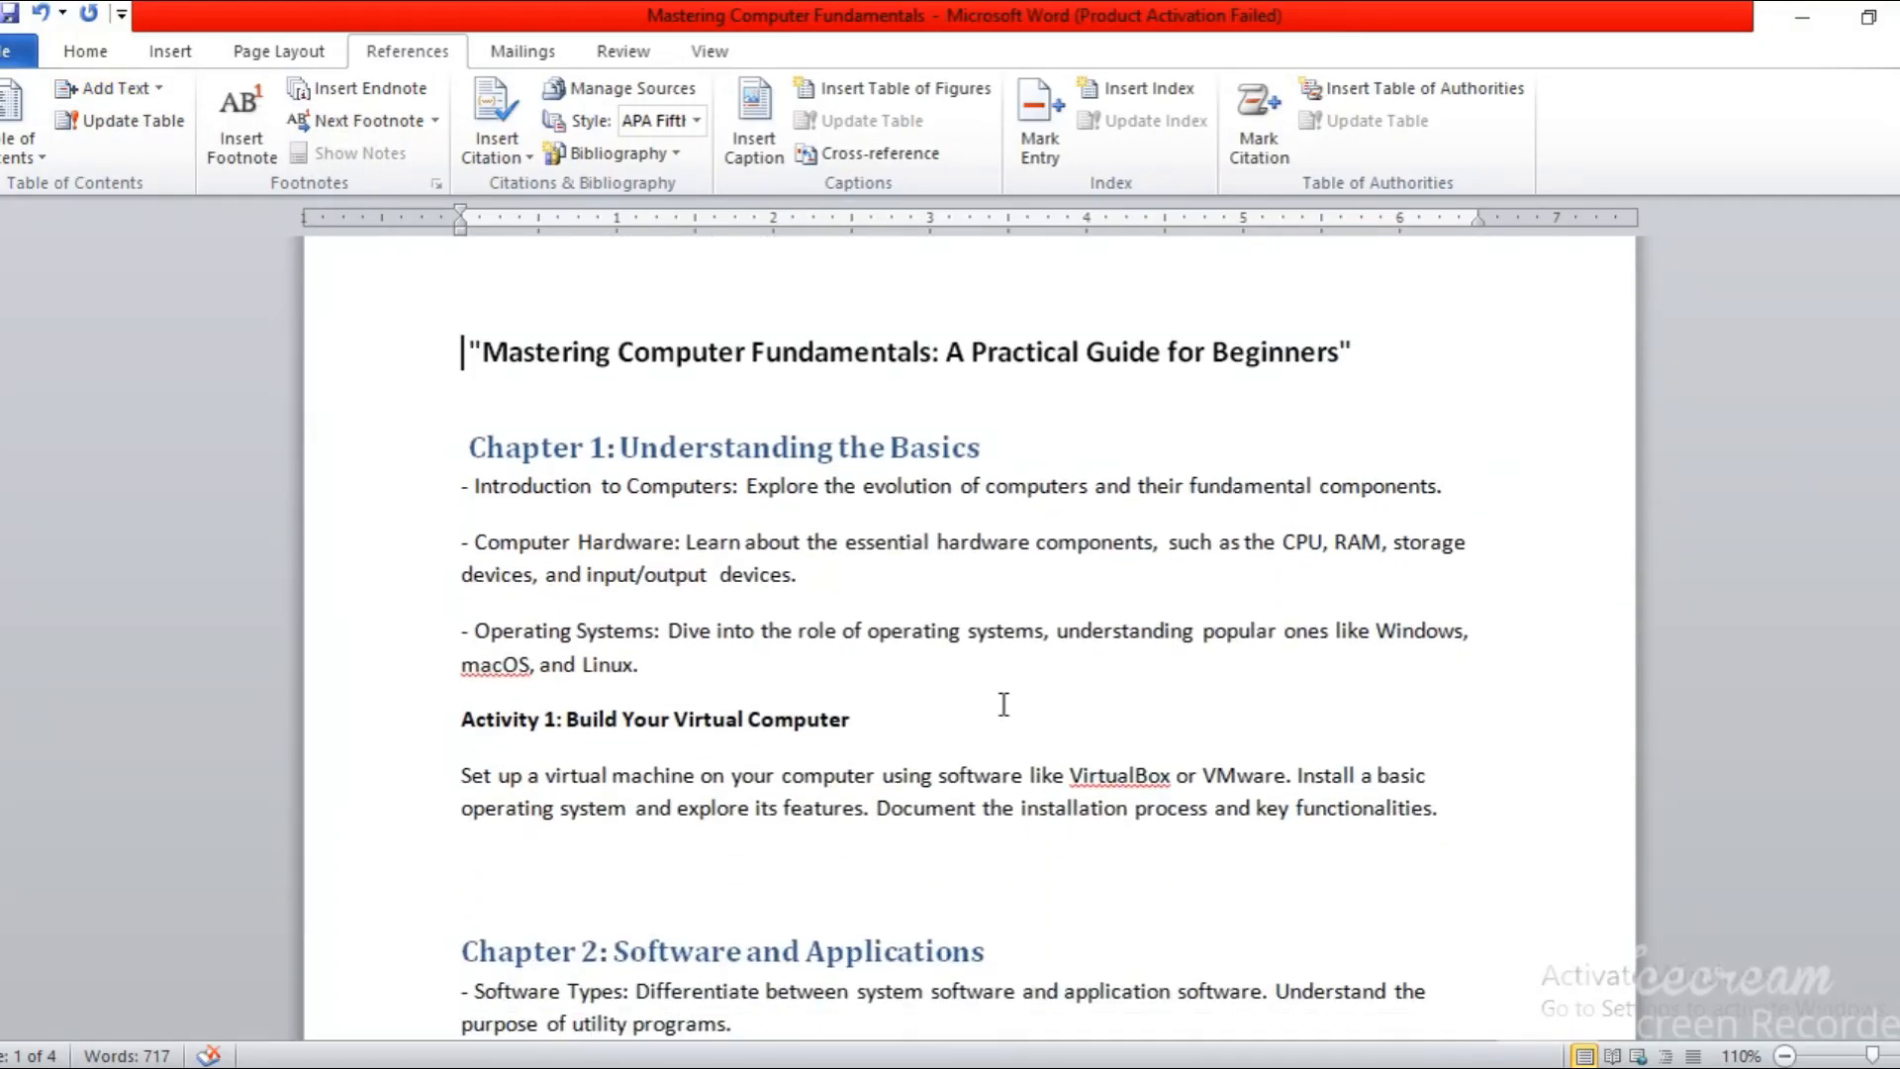
{"action": "left_click_drag", "start_coordinate": [857, 719], "coordinate": [514, 717]}
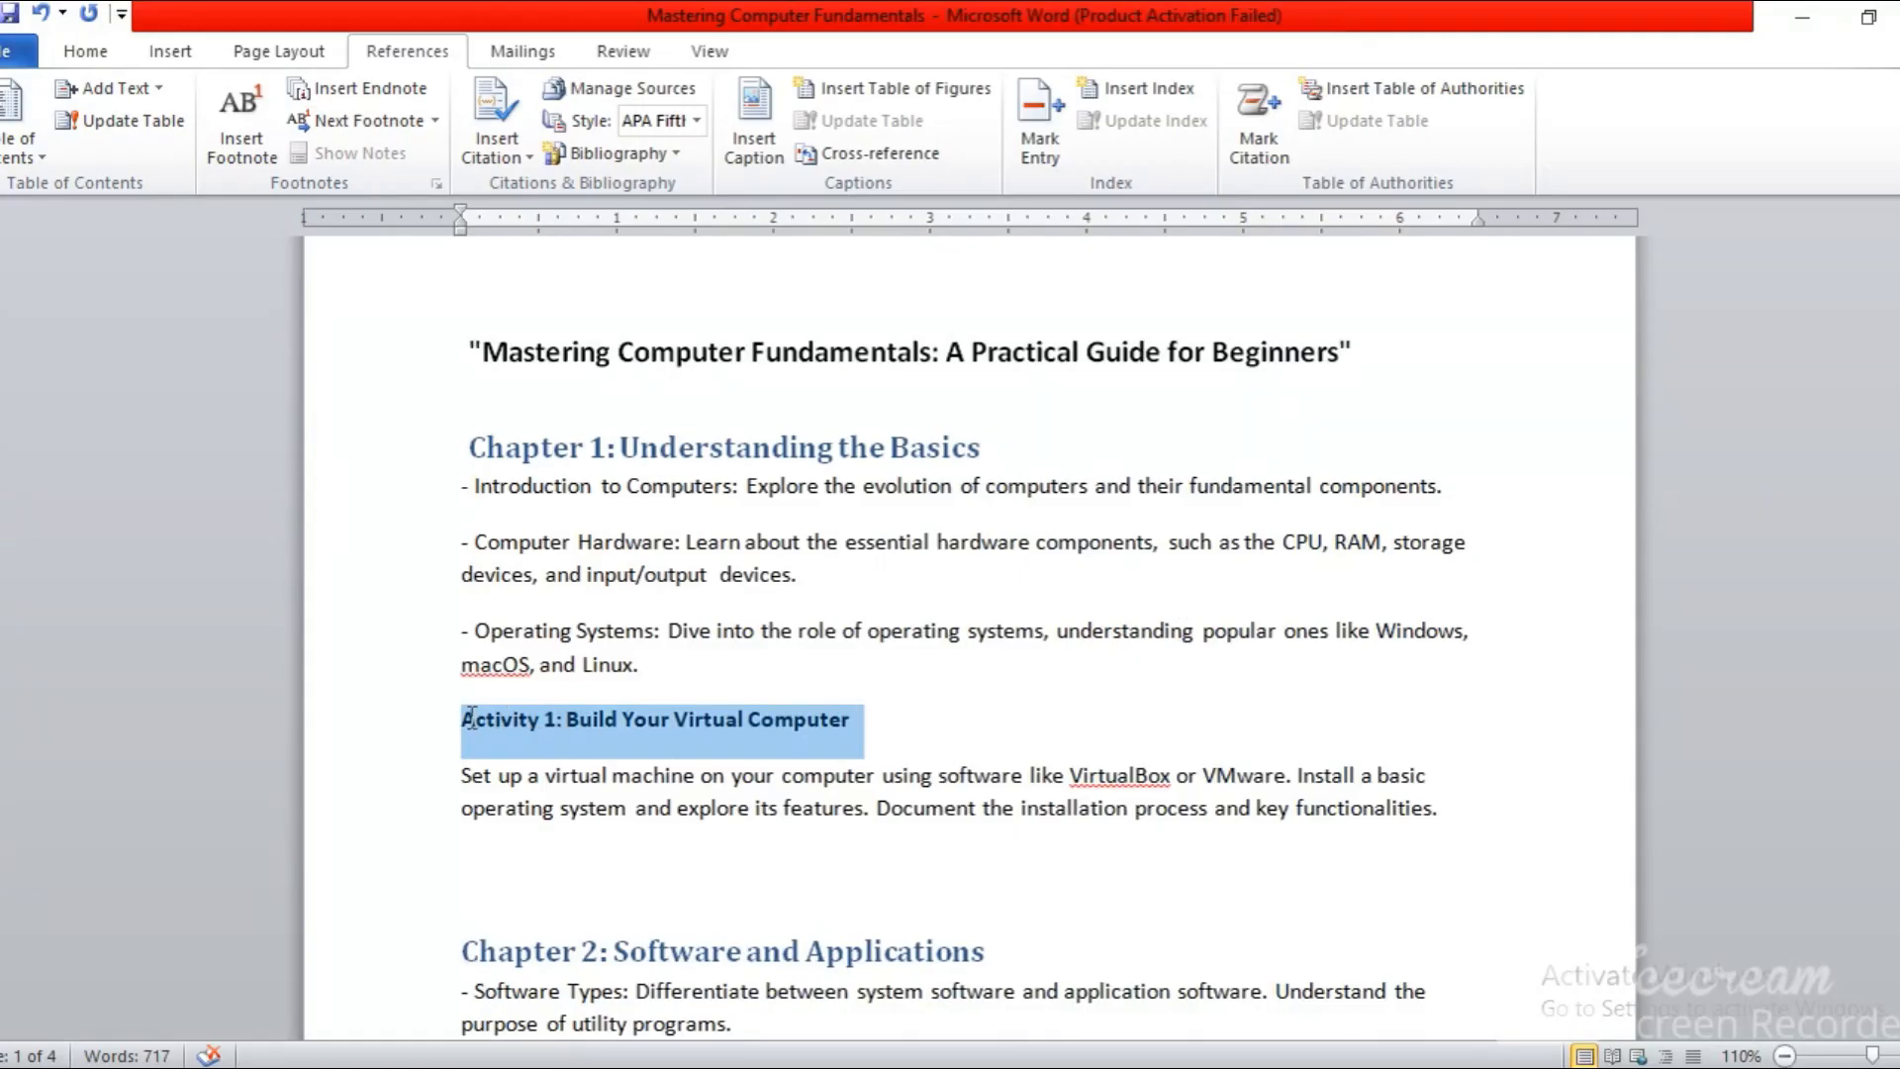
{"action": "left_click", "coordinate": [151, 87]}
{"action": "left_click", "coordinate": [190, 194]}
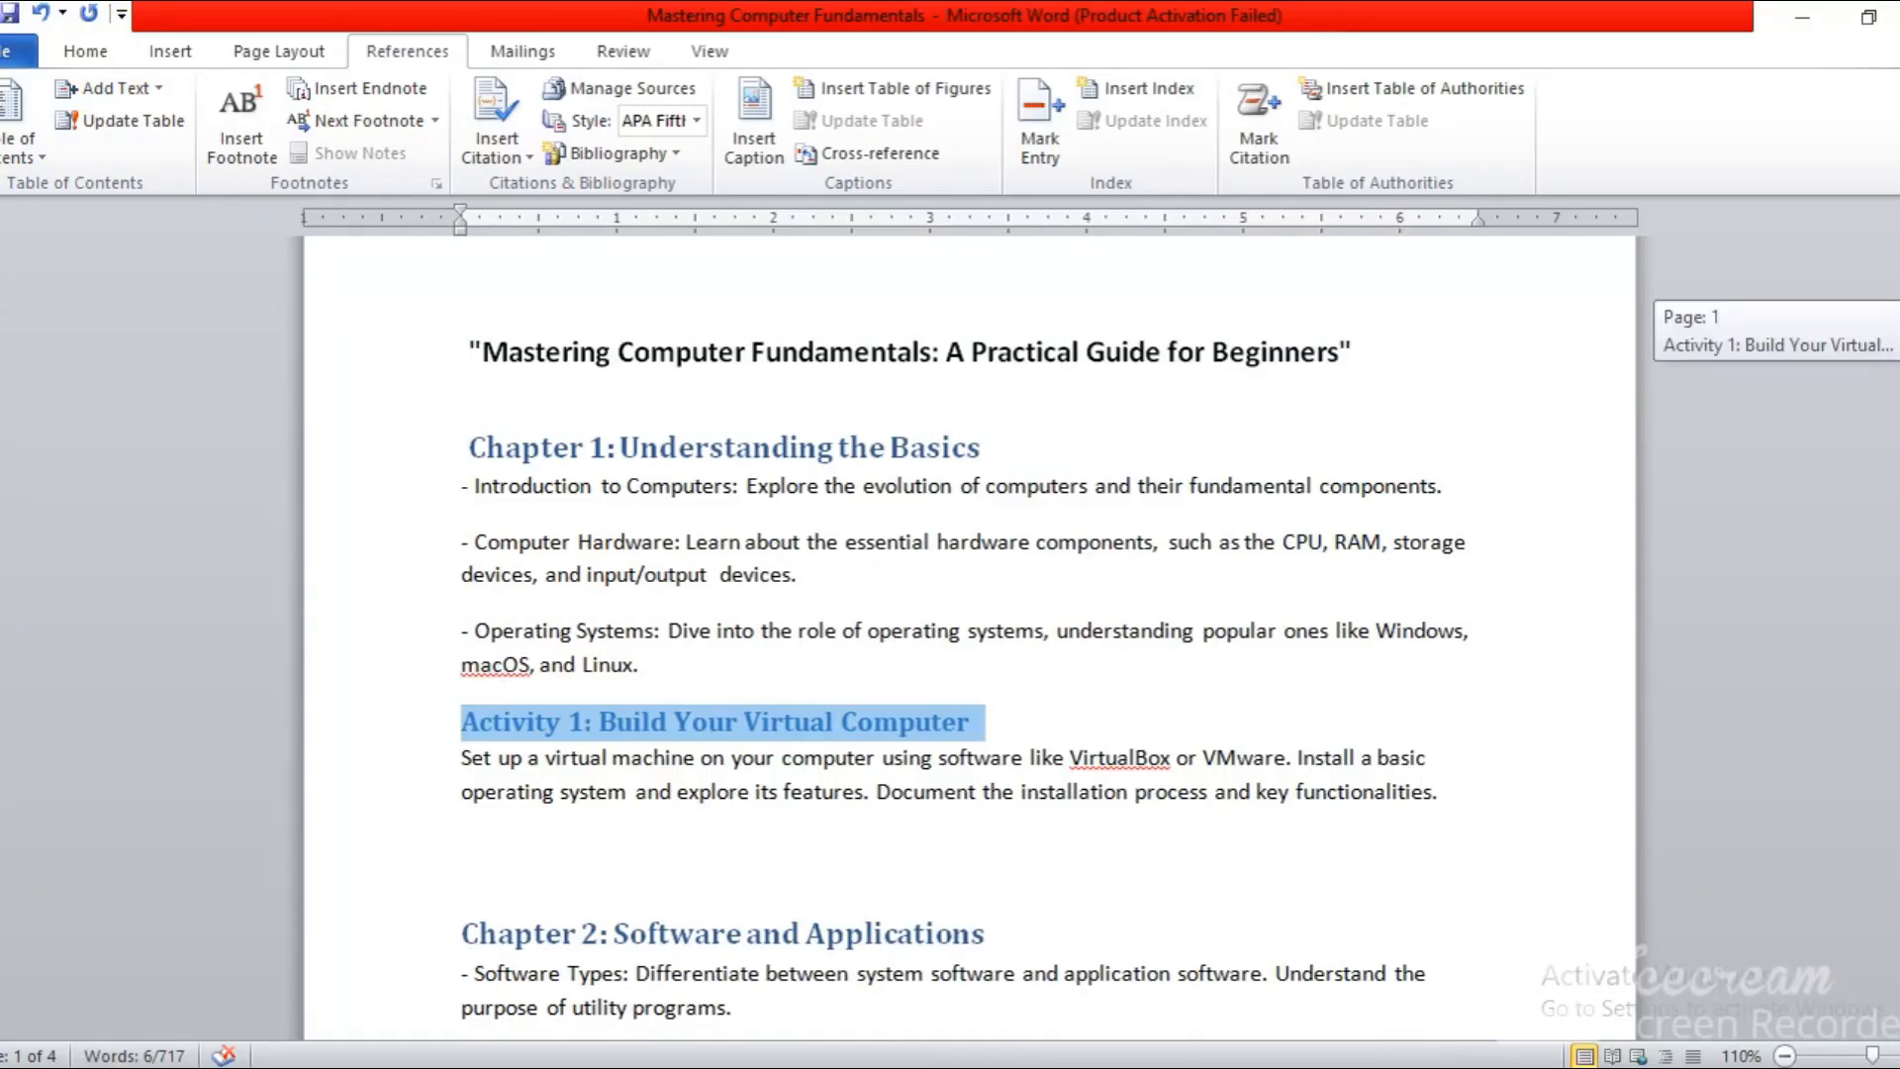
Step: Mark the heading "Activity 1: Code Your First Program" as a Level 2 table of contents entry
{"action": "scroll", "coordinate": [970, 637], "scroll_direction": "down", "scroll_amount": 6}
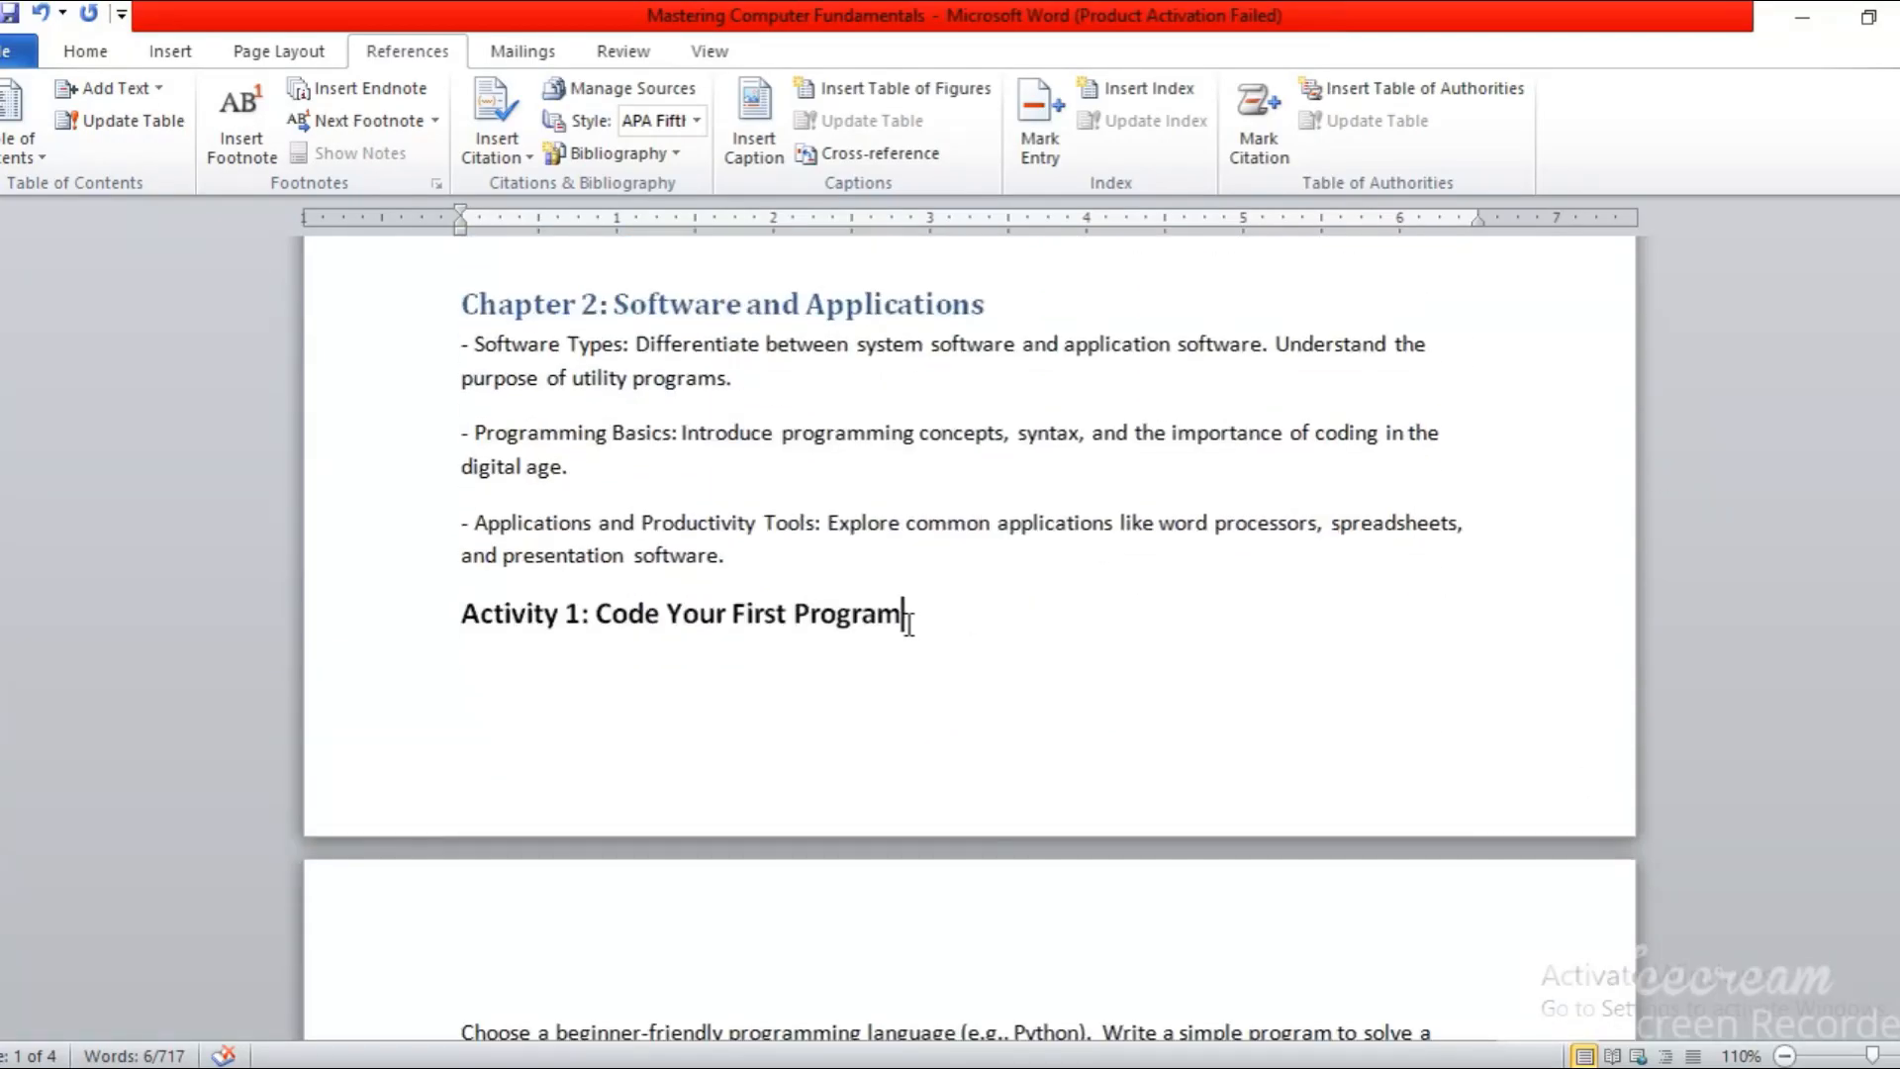
{"action": "left_click_drag", "start_coordinate": [912, 616], "coordinate": [445, 619]}
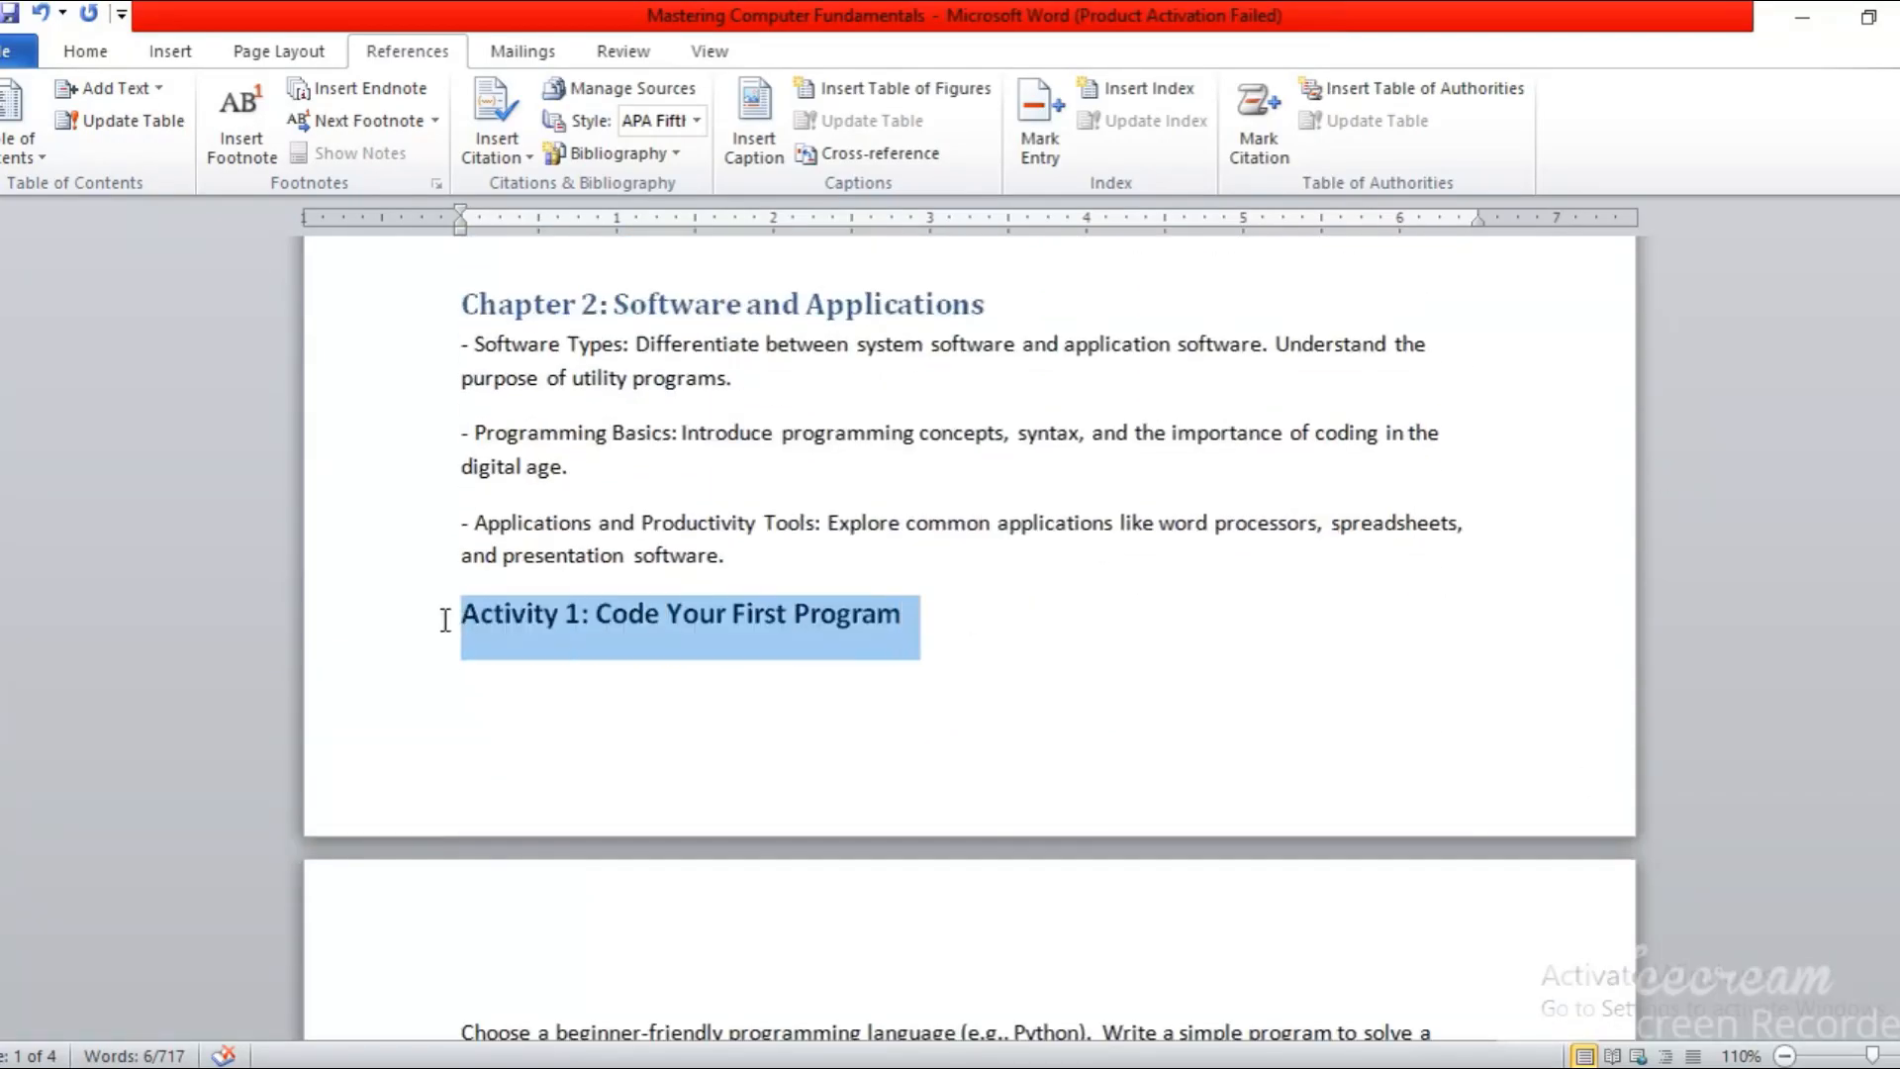
{"action": "left_click", "coordinate": [154, 85]}
{"action": "left_click", "coordinate": [186, 195]}
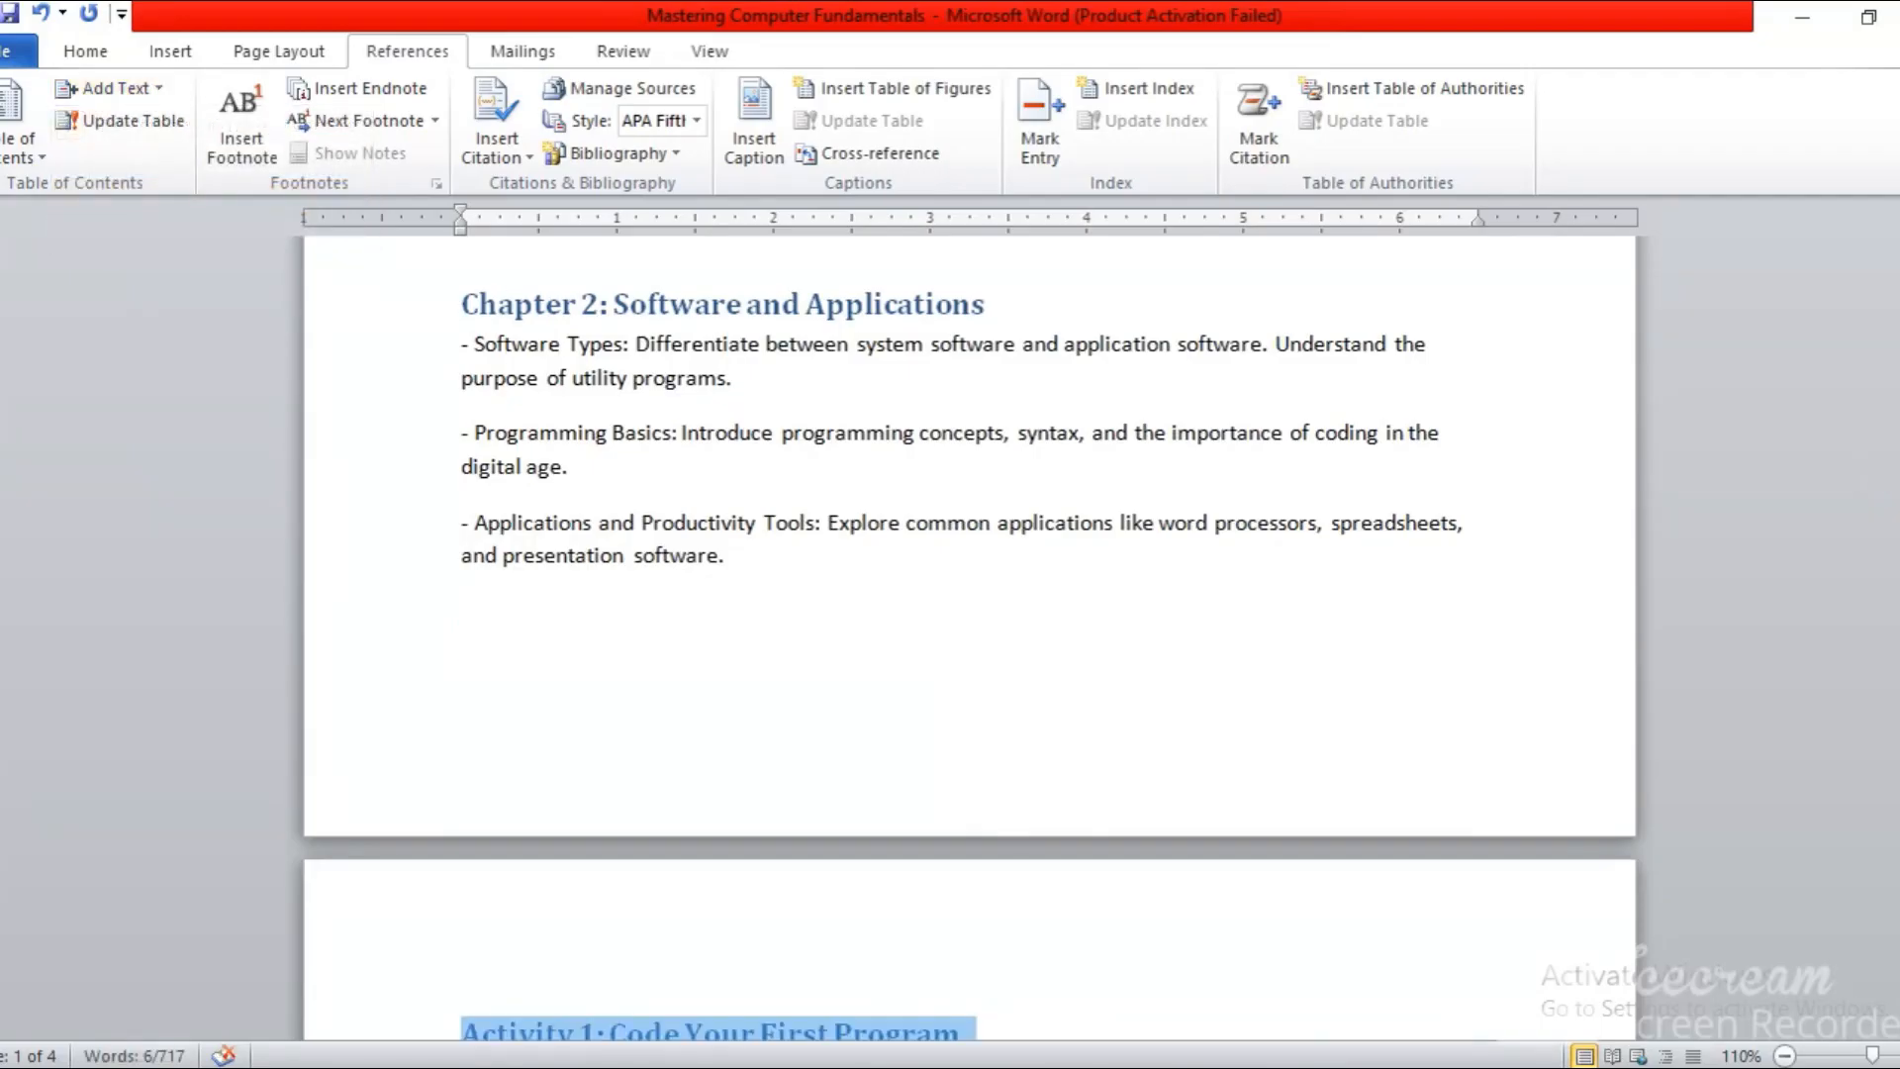
Step: Mark the heading "Activity 1: Network Troubleshooting Simulation" as a Level 2 table of contents entry
{"action": "left_click_drag", "start_coordinate": [1899, 419], "coordinate": [1898, 561]}
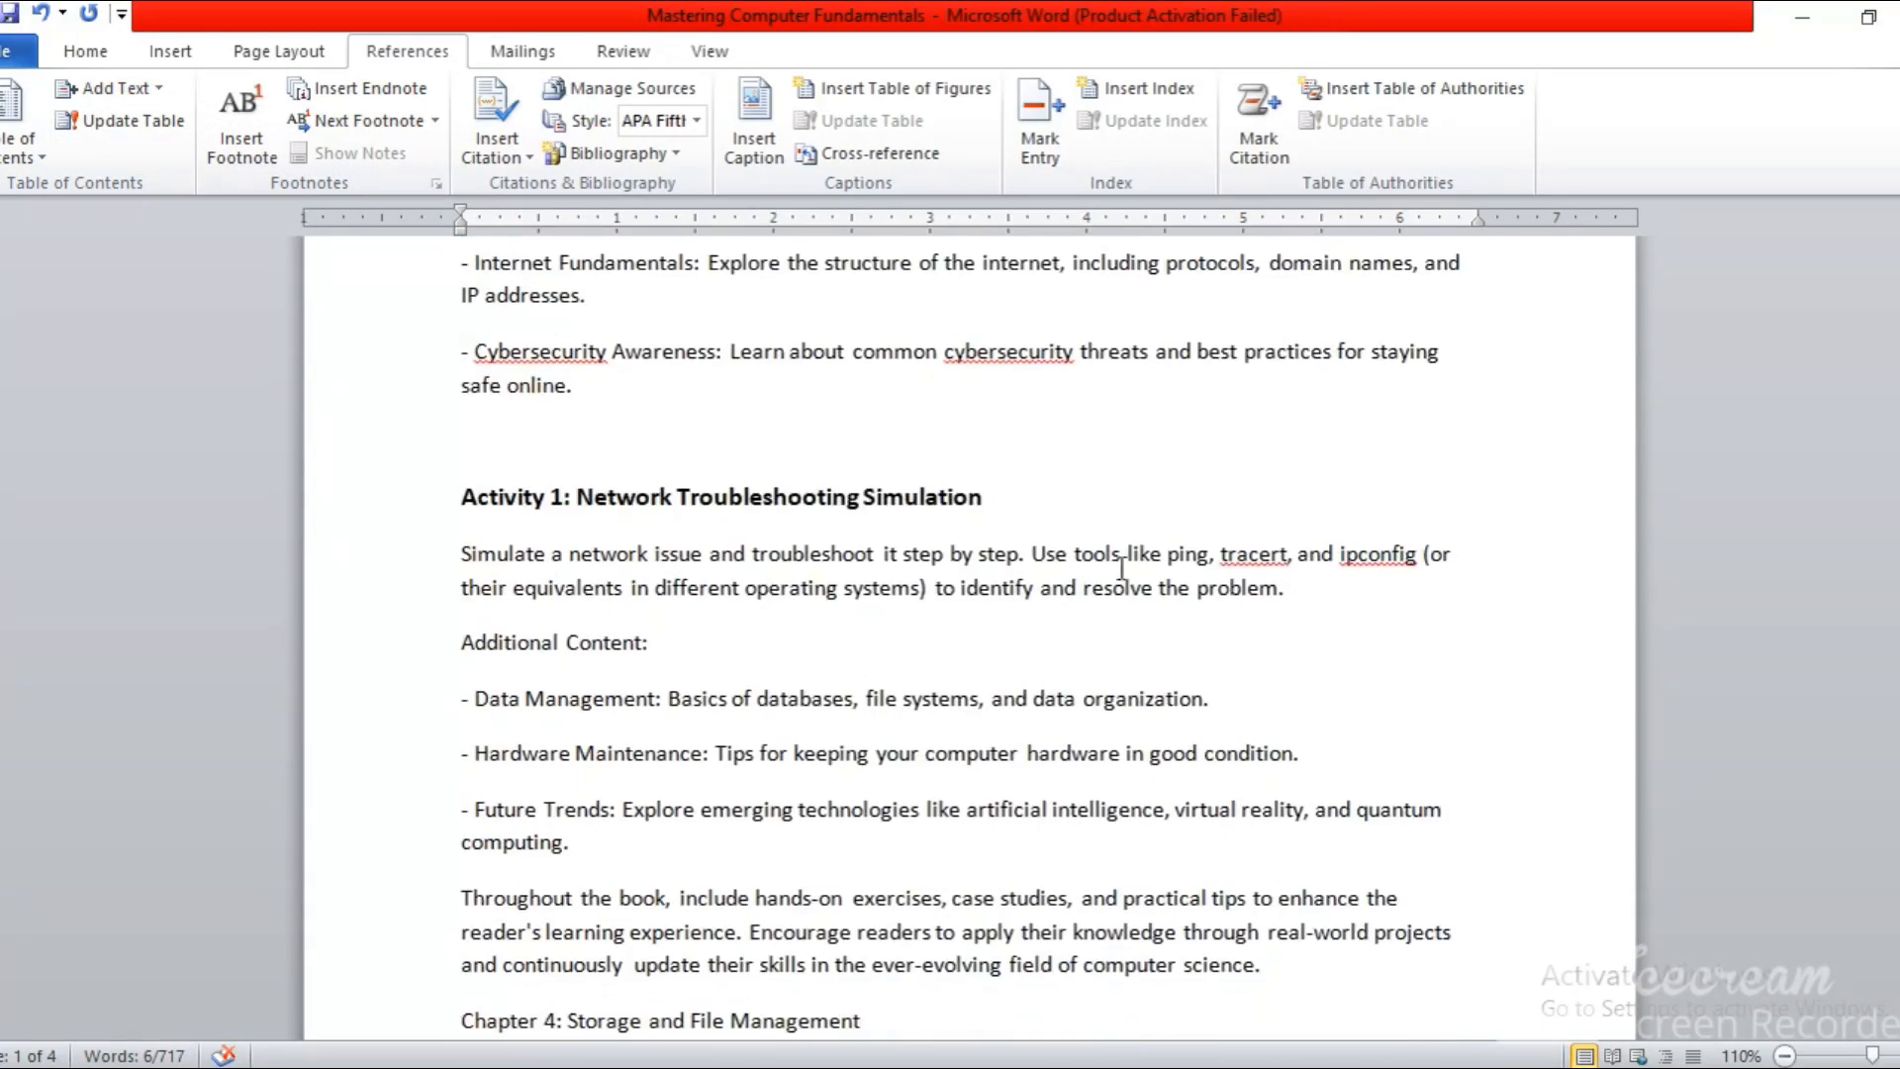
{"action": "left_click_drag", "start_coordinate": [981, 498], "coordinate": [447, 497]}
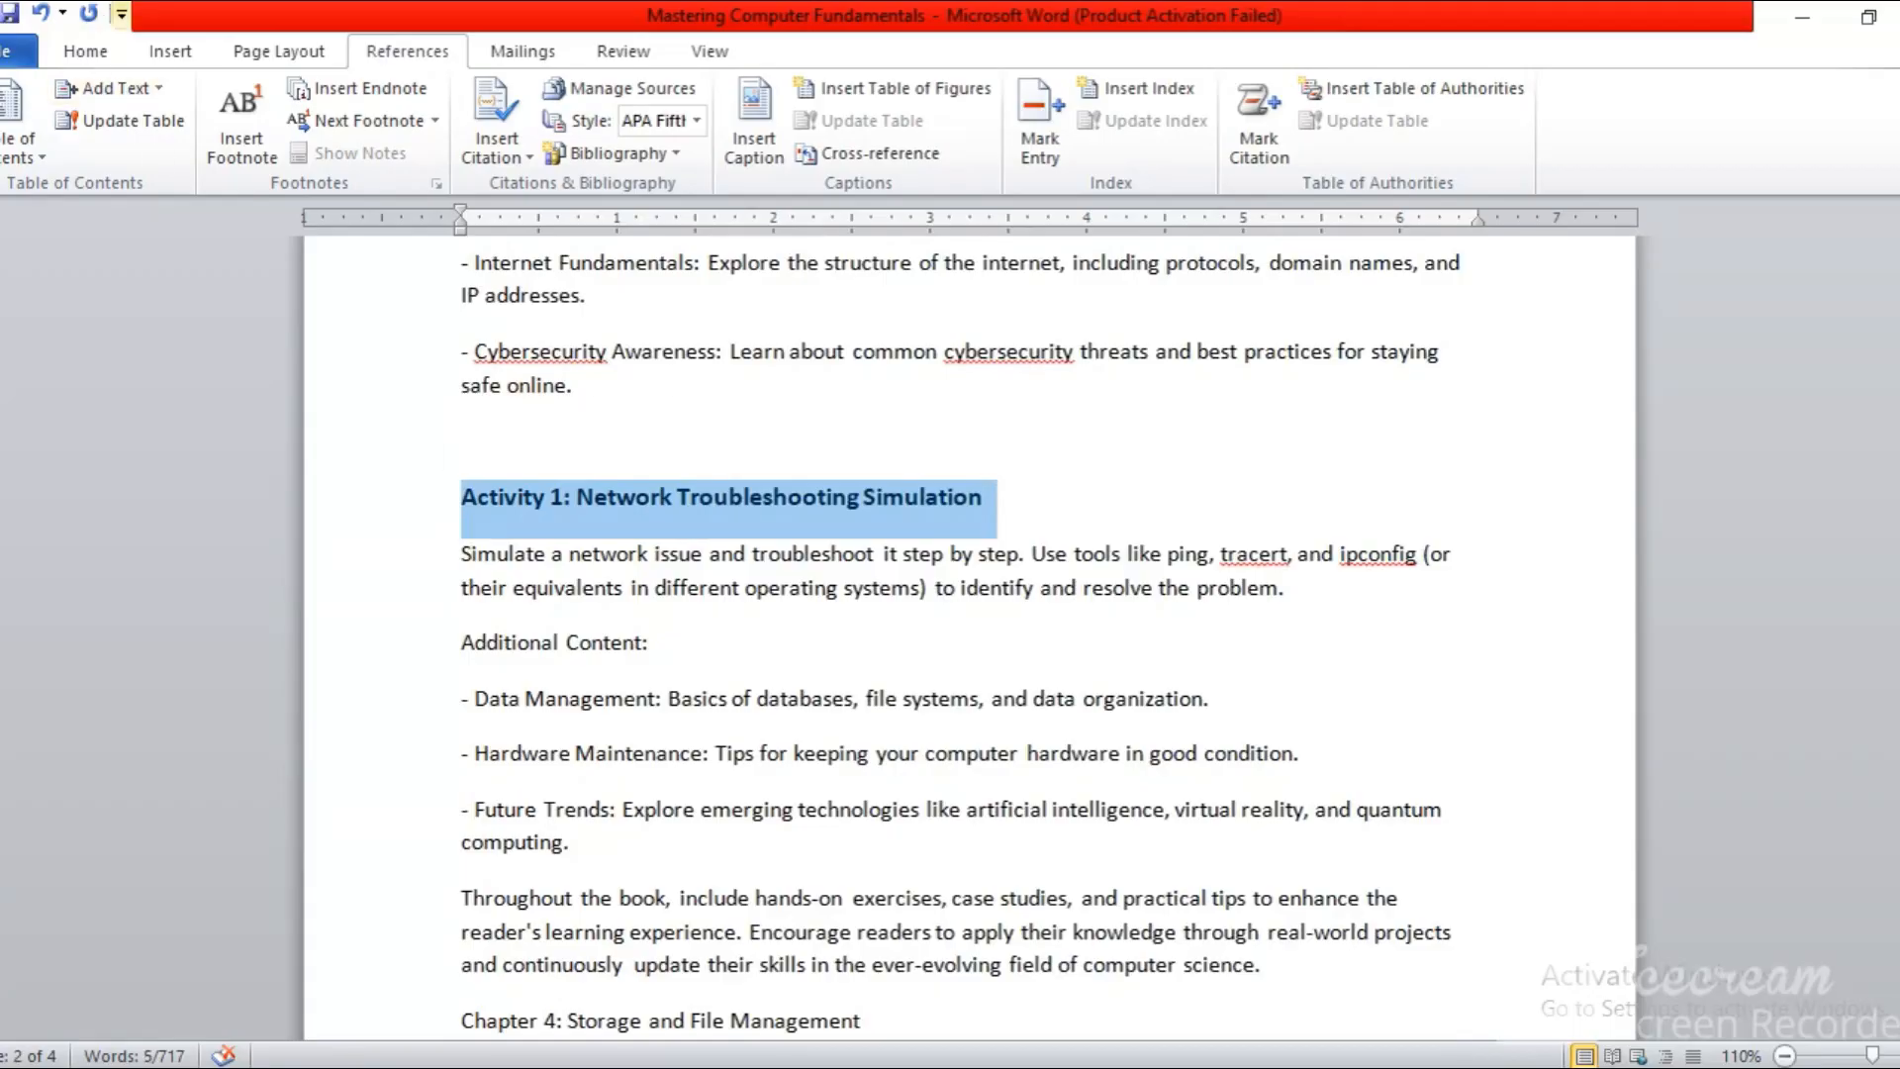
{"action": "left_click", "coordinate": [150, 89]}
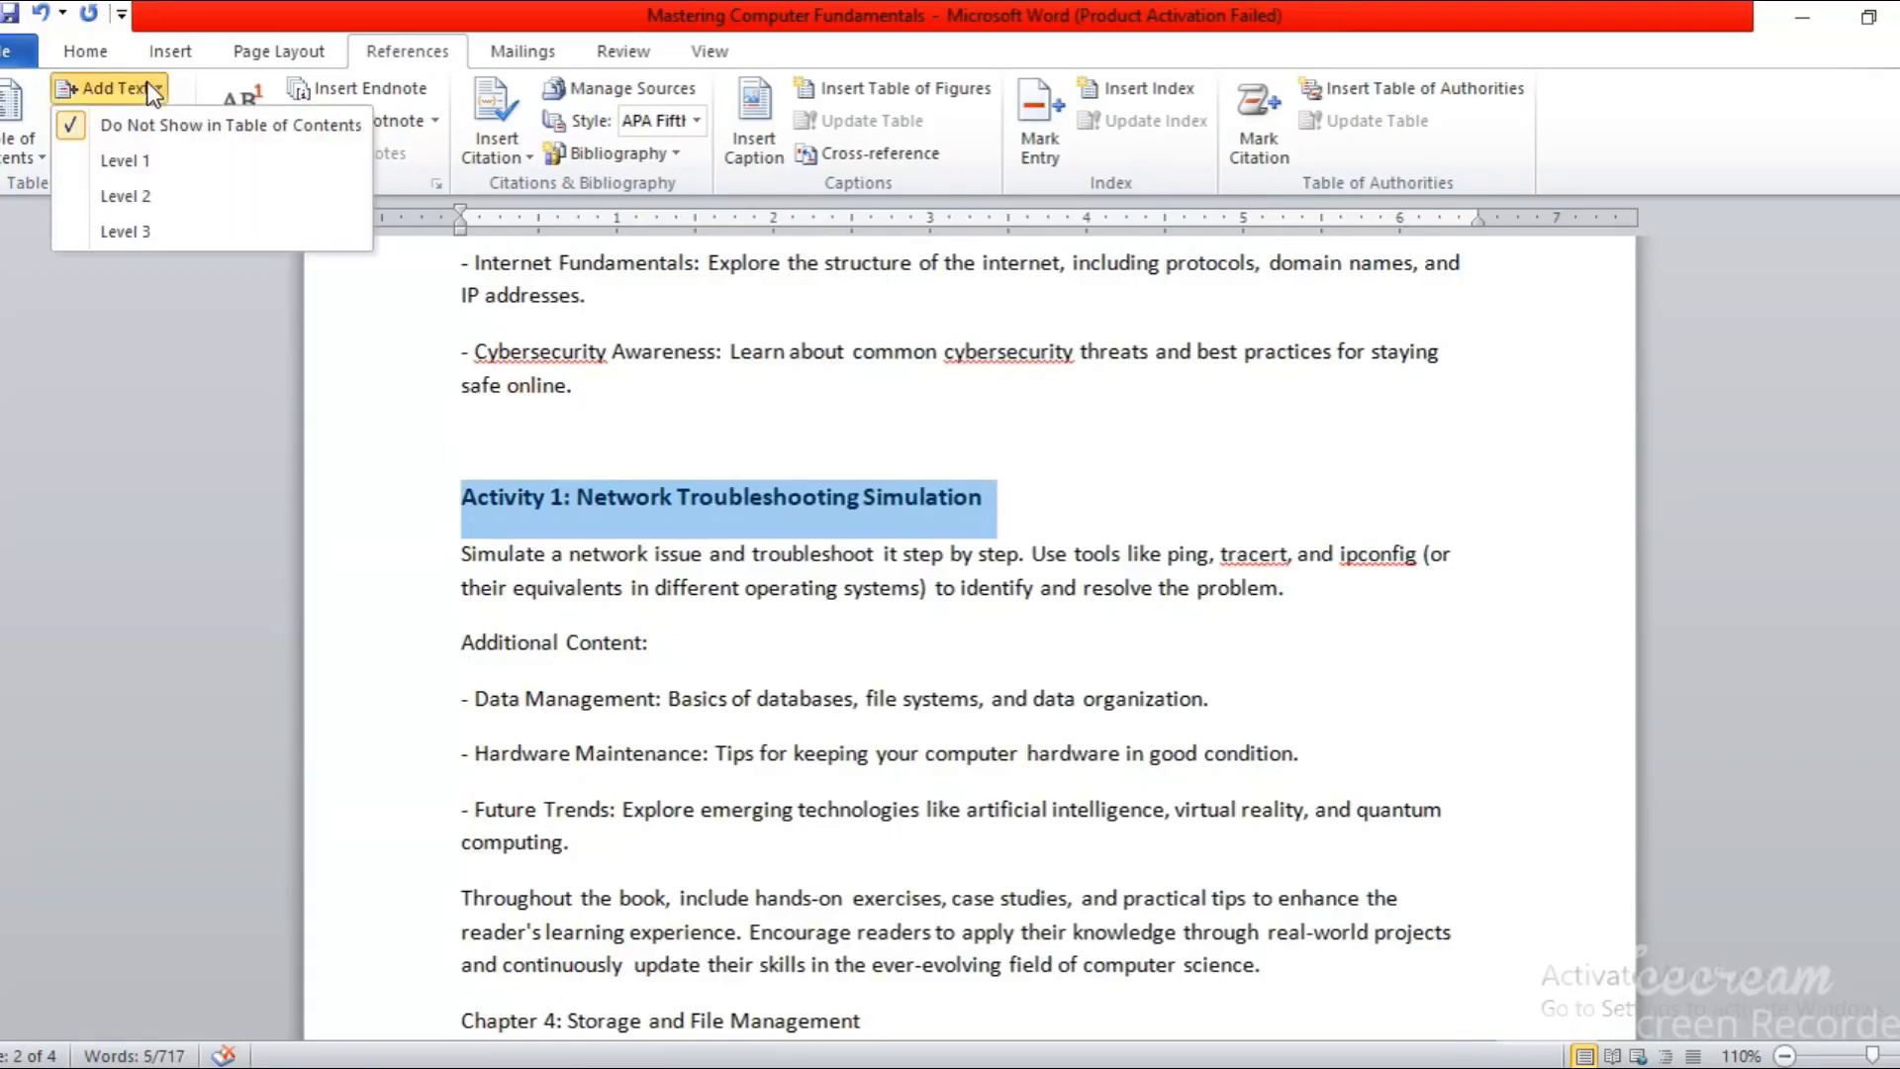
{"action": "left_click", "coordinate": [170, 190]}
Step: Update the entire table of contents so it includes the newly marked activity headings
{"action": "left_click_drag", "start_coordinate": [1899, 514], "coordinate": [1899, 265]}
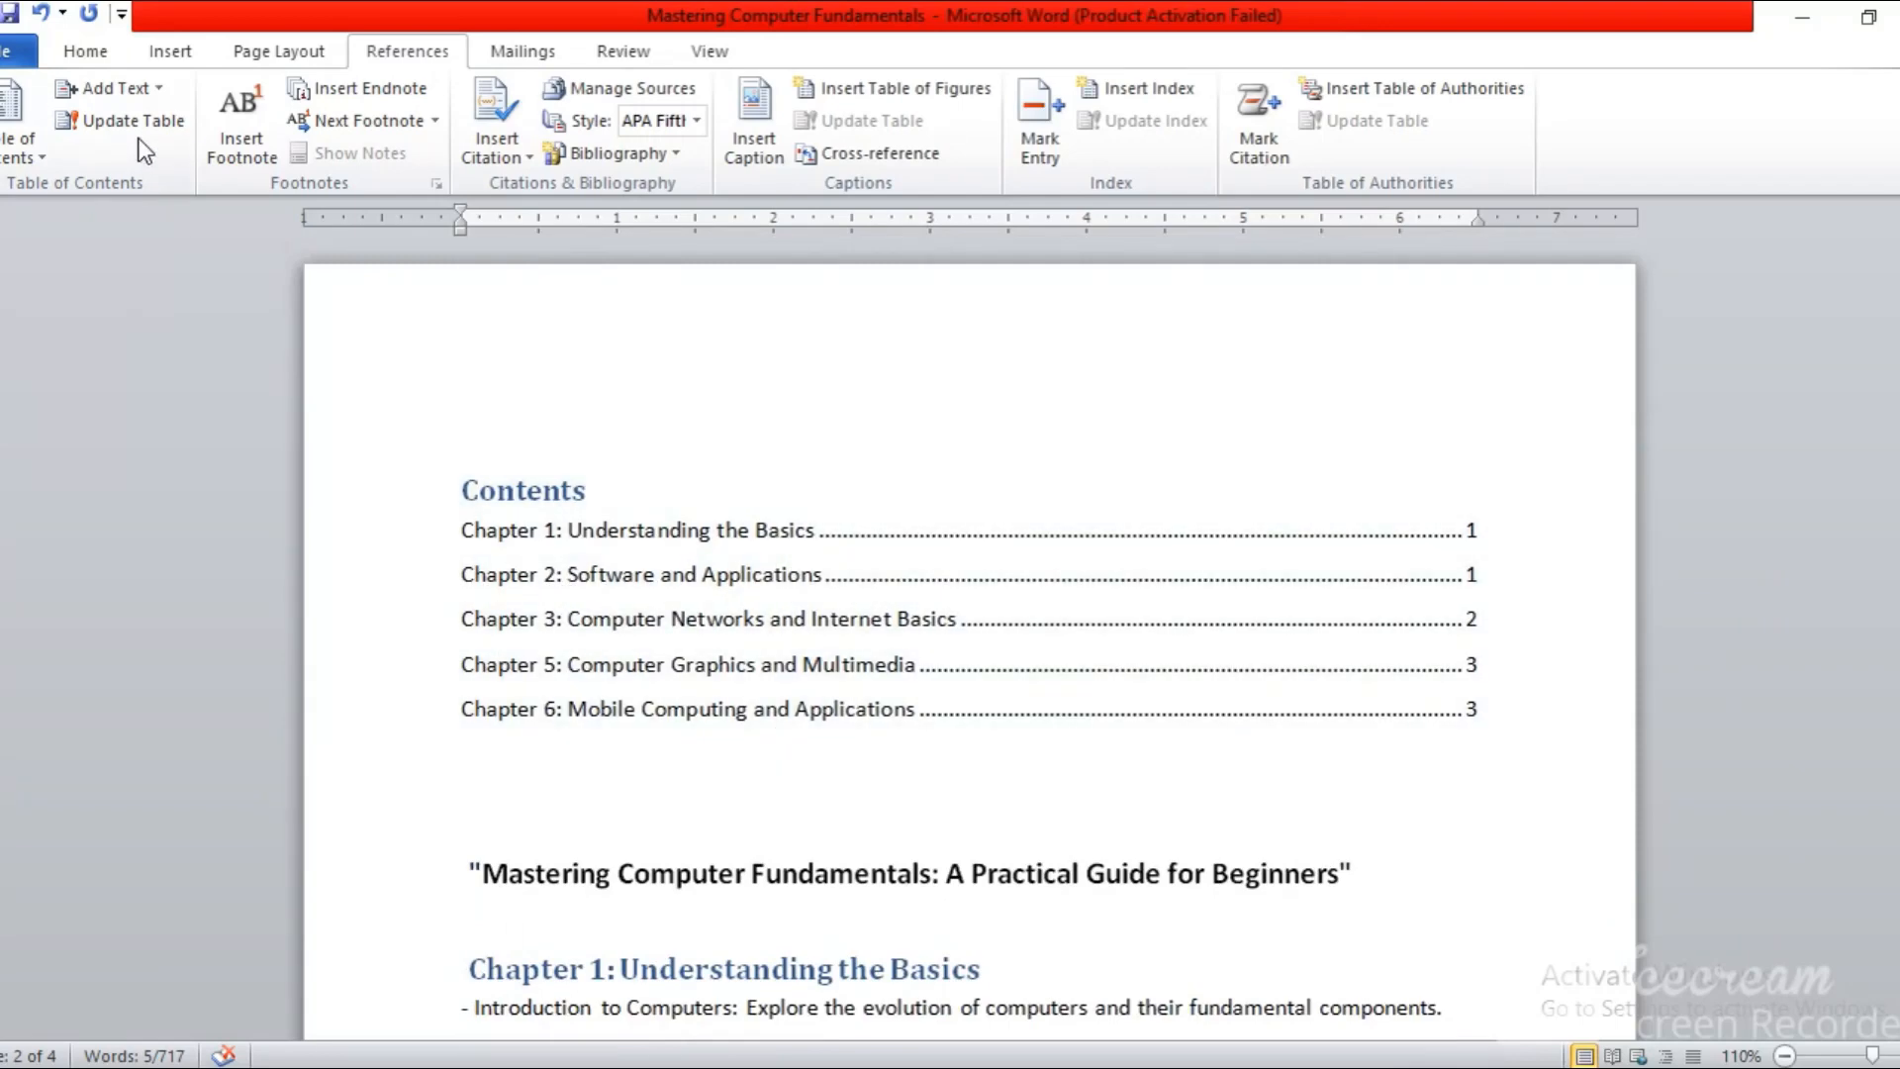
{"action": "left_click", "coordinate": [134, 127]}
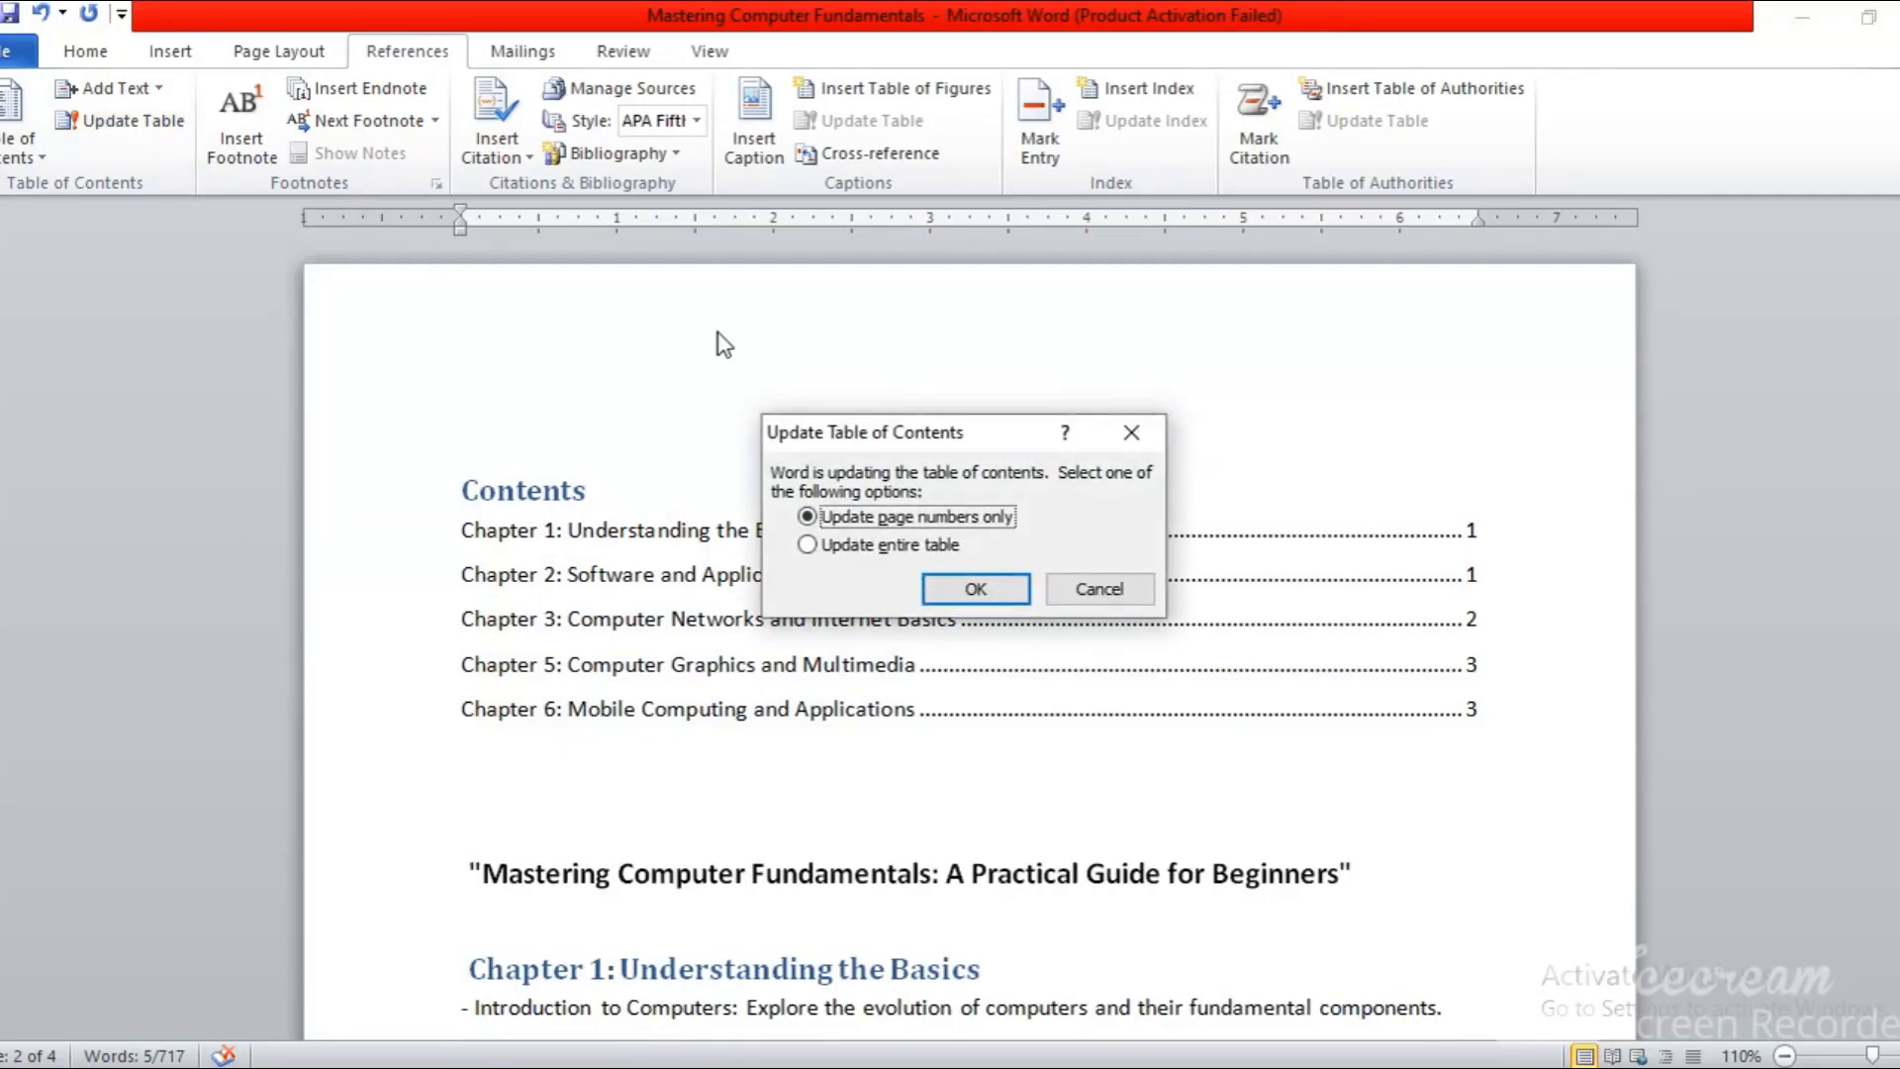
{"action": "left_click", "coordinate": [876, 546]}
{"action": "left_click", "coordinate": [1008, 602]}
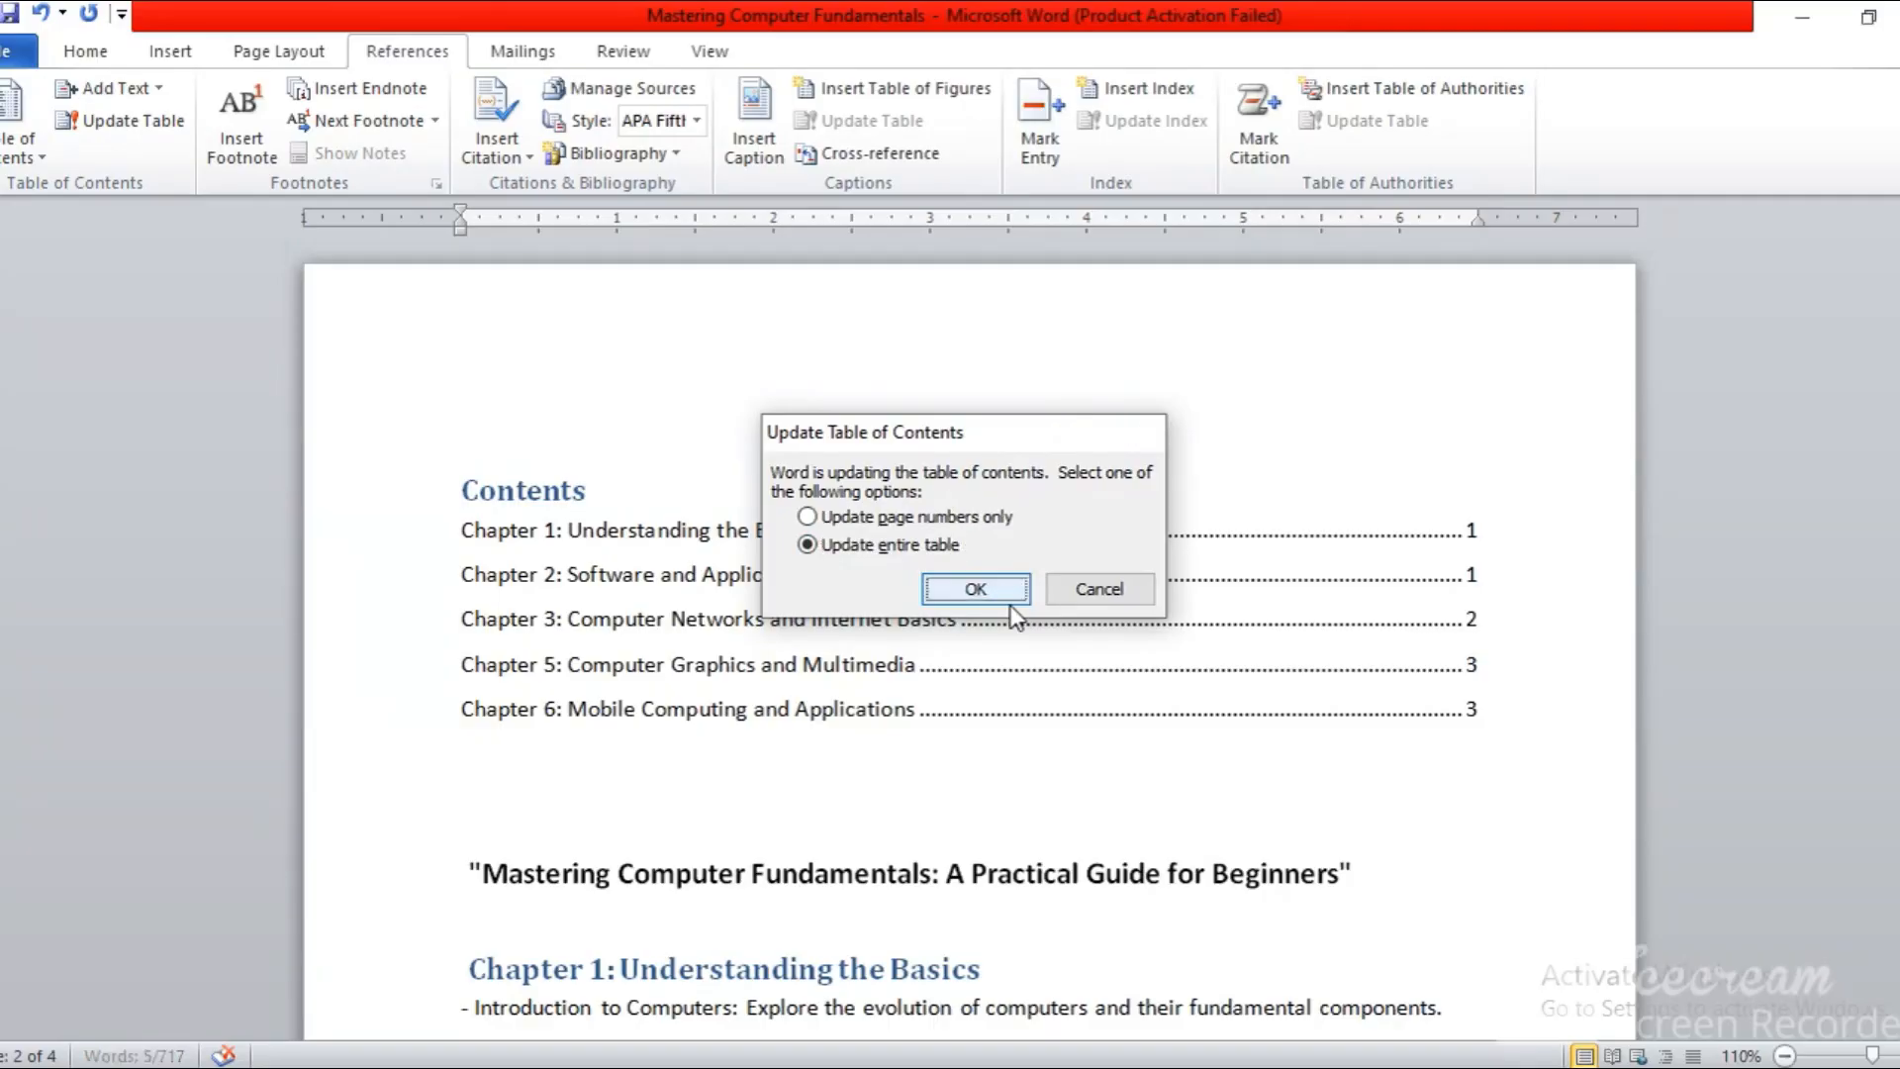
{"action": "left_click", "coordinate": [1072, 780]}
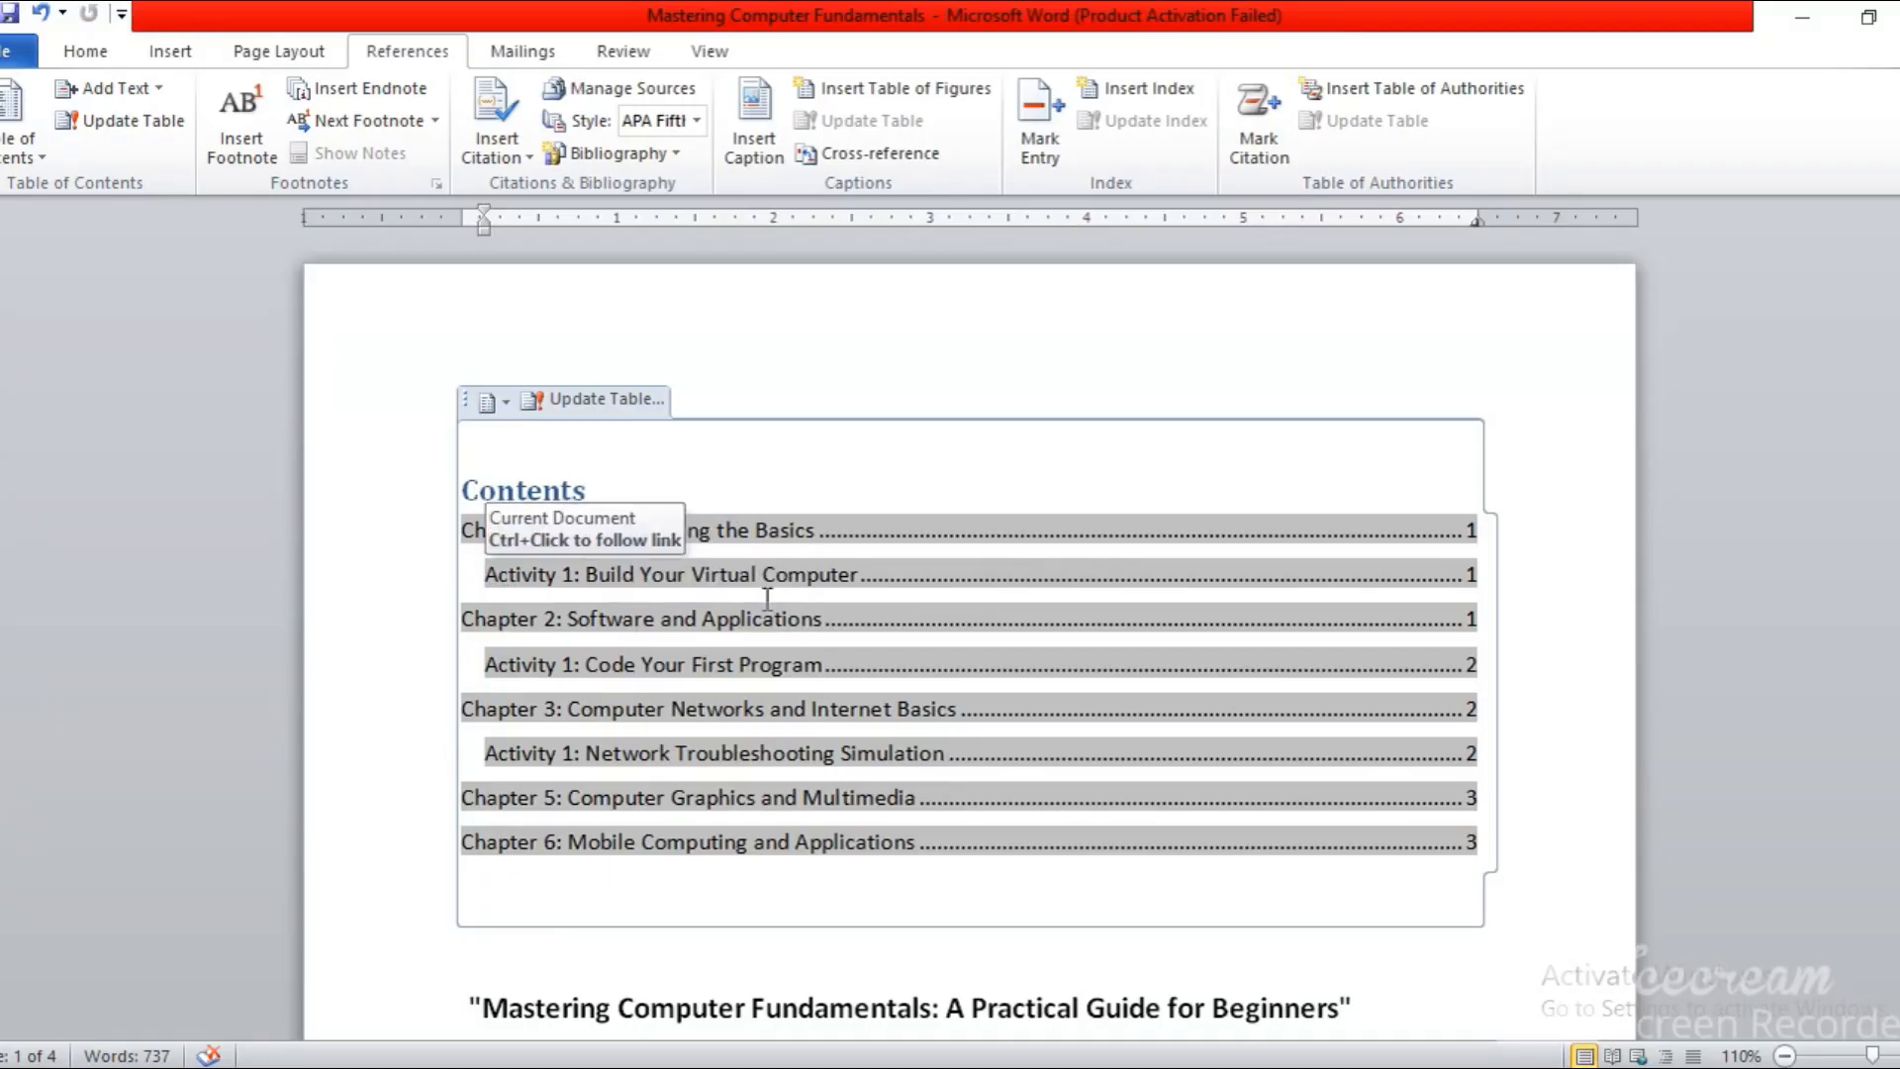
{"action": "left_click", "coordinate": [1773, 548]}
Step: Follow the table of contents links to Chapter 3 and Chapter 6, returning to the contents page after each
{"action": "left_click_drag", "start_coordinate": [1897, 305], "coordinate": [1898, 327]}
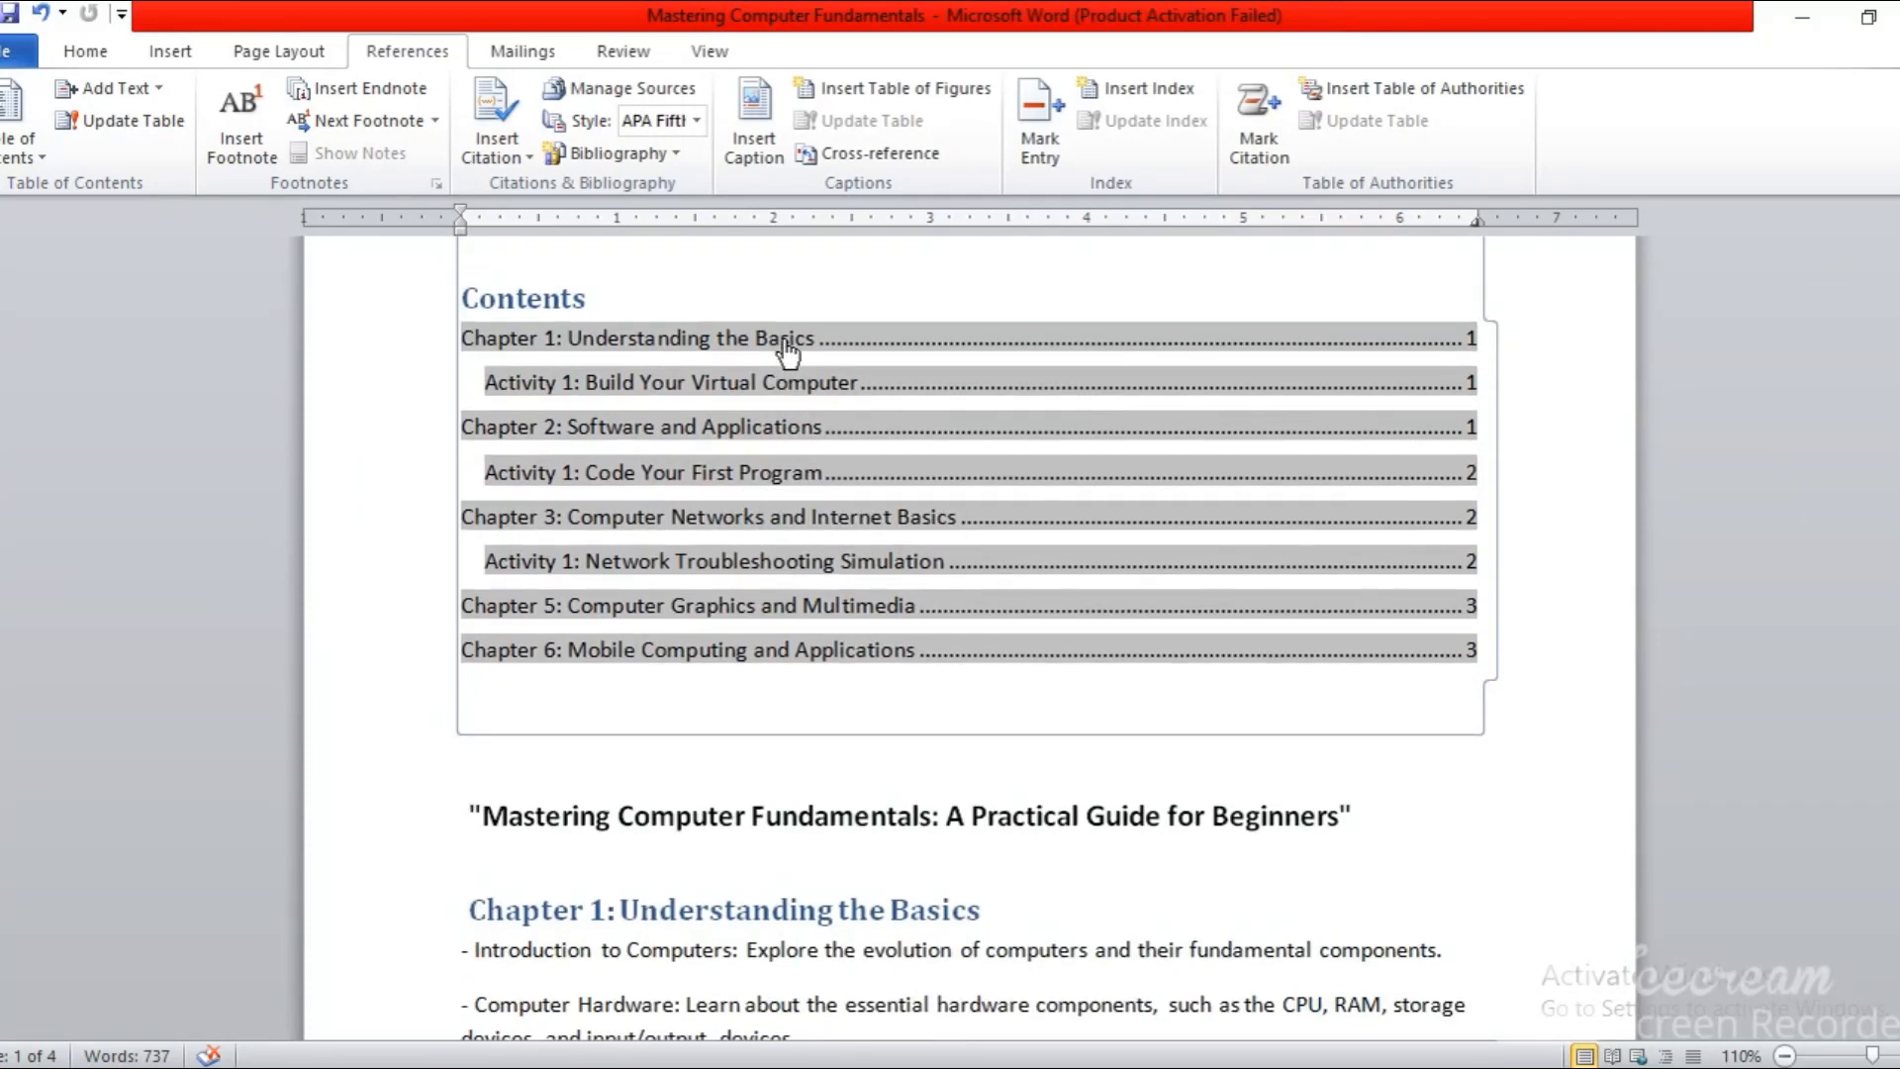
{"action": "left_click", "coordinate": [891, 520], "text": "ctrl"}
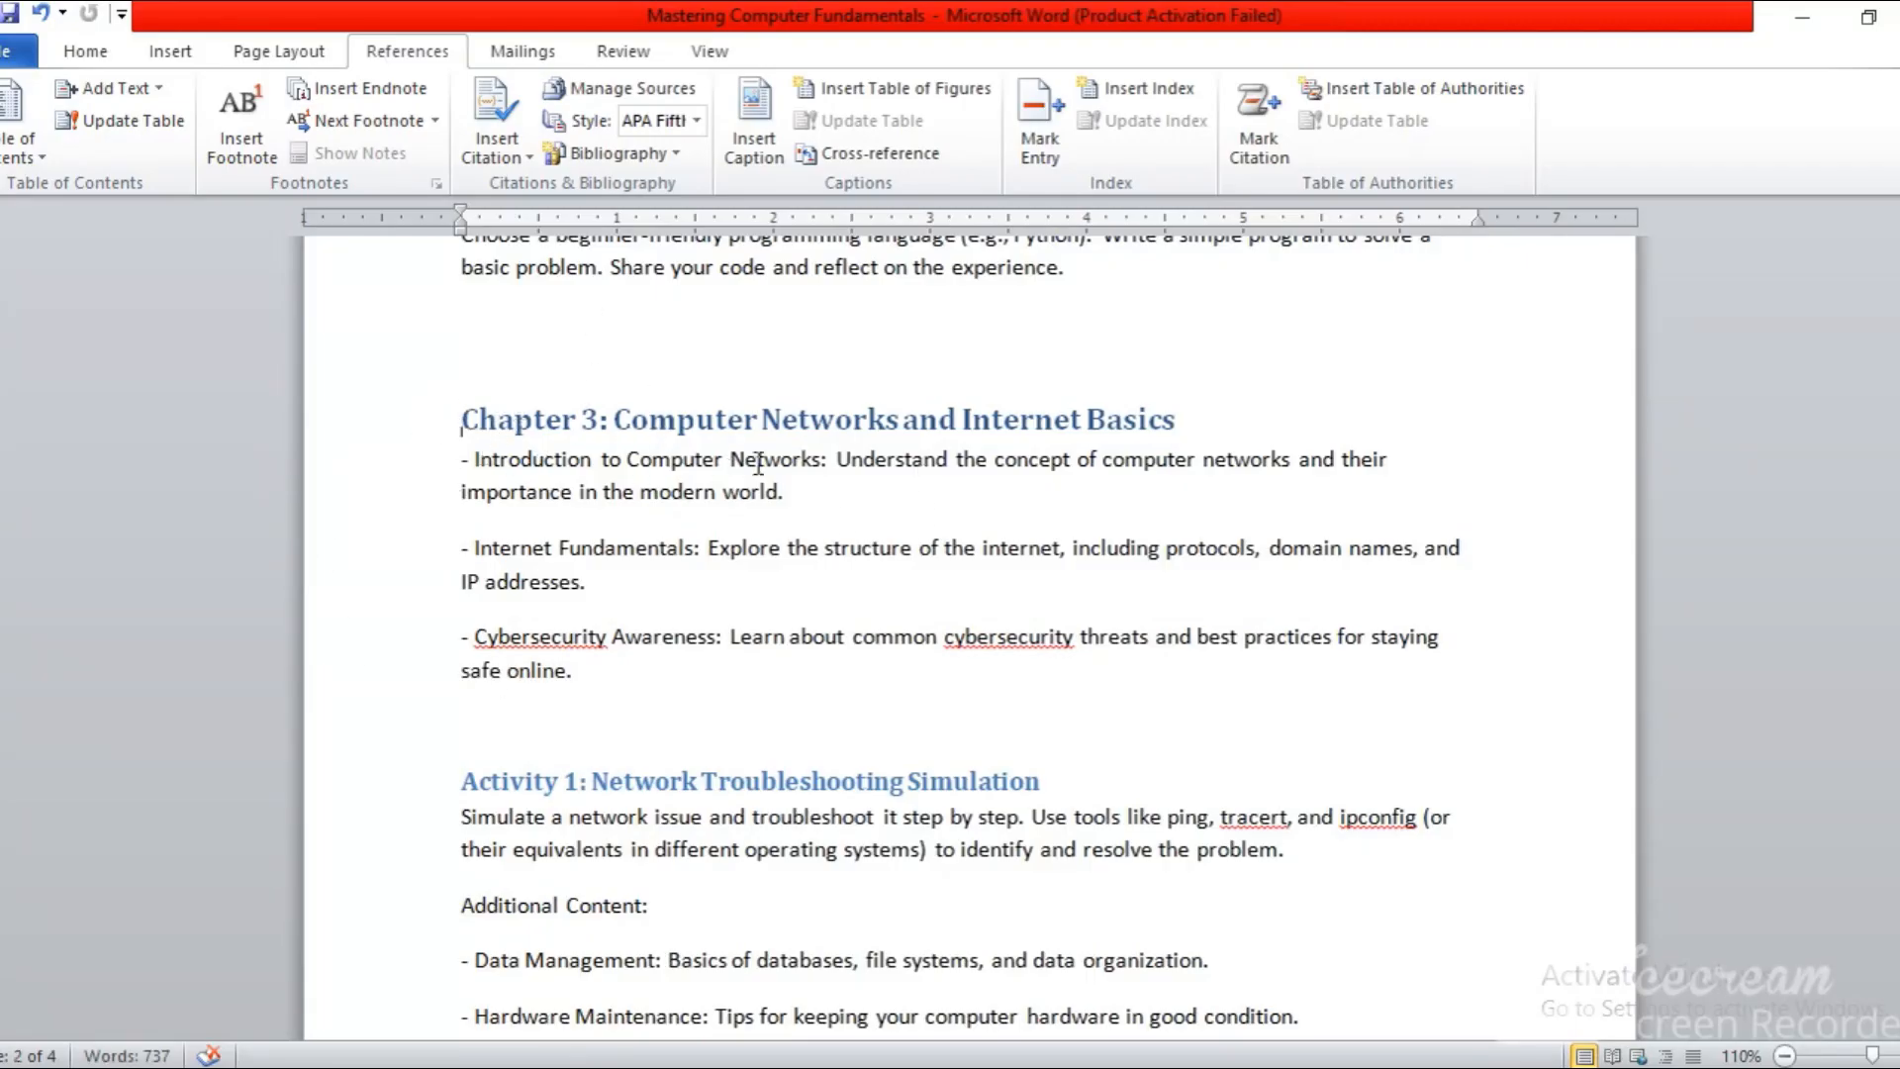
{"action": "left_click_drag", "start_coordinate": [1899, 544], "coordinate": [1899, 336]}
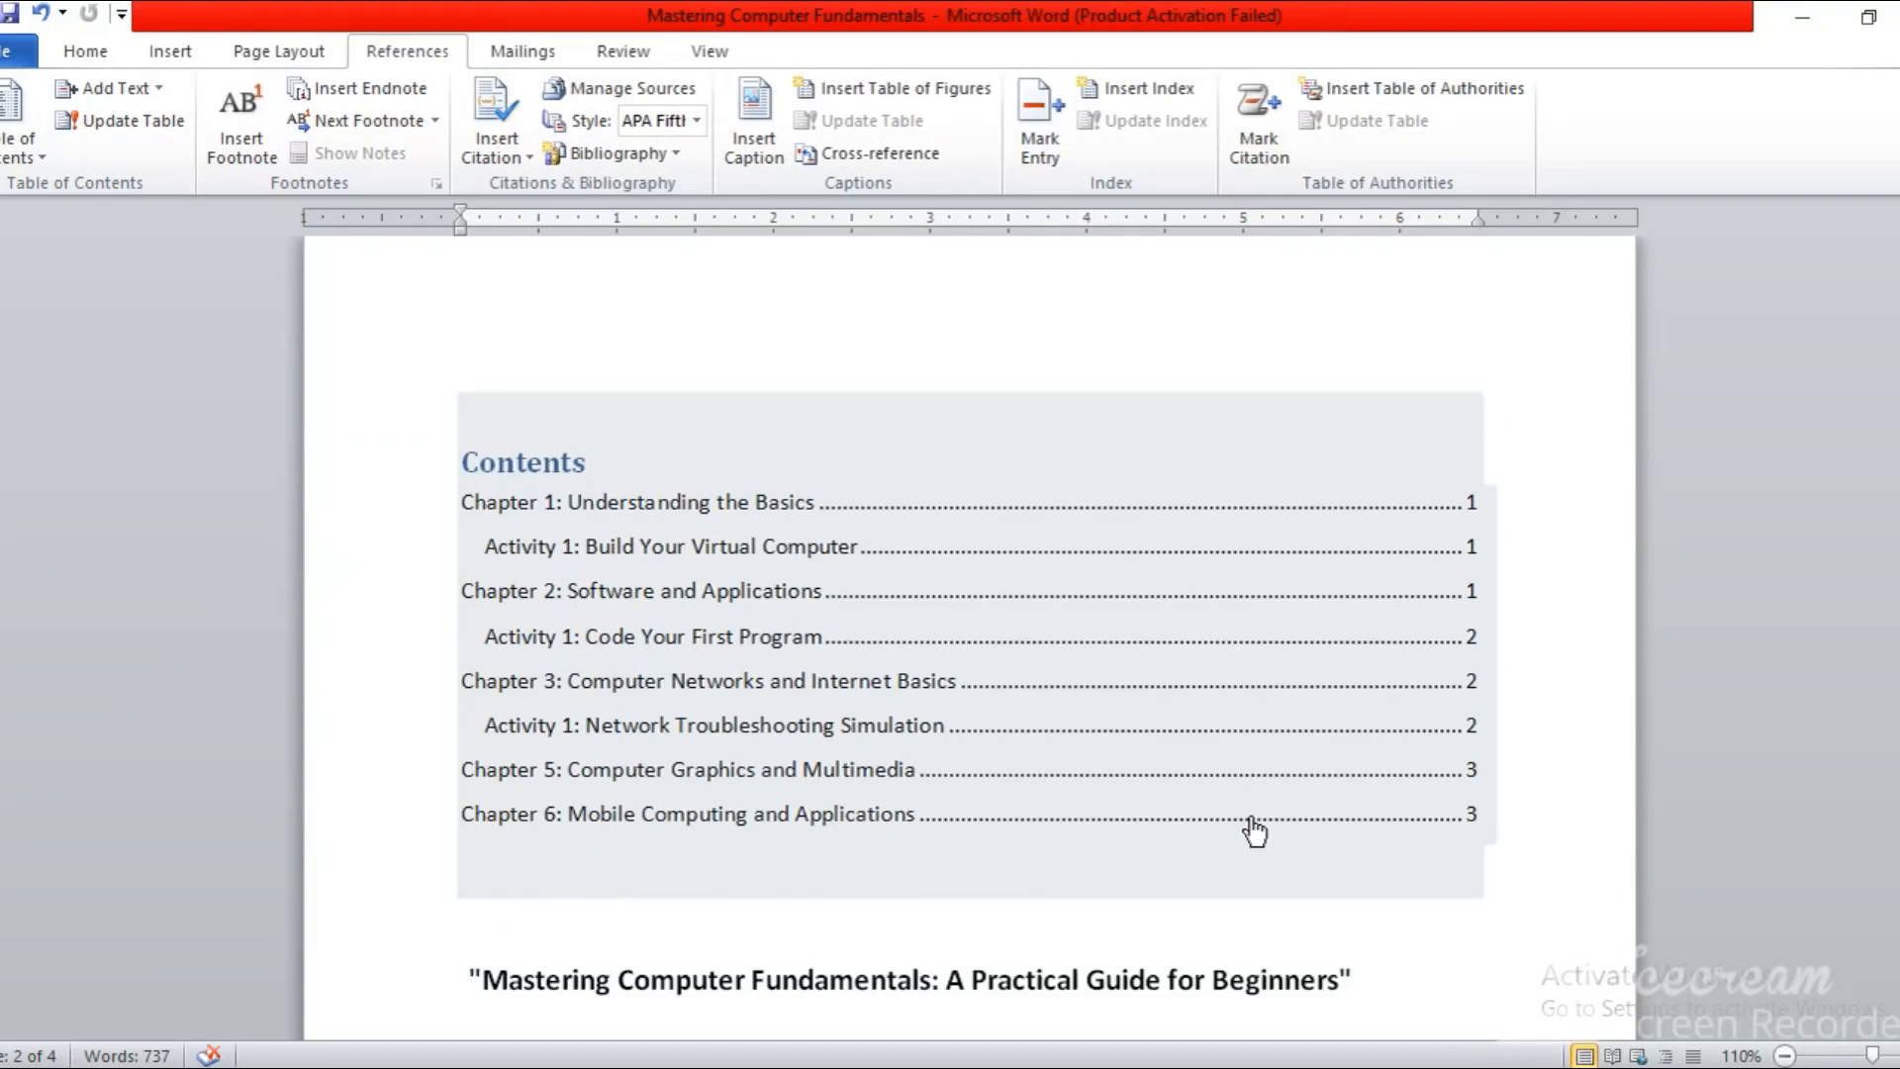
{"action": "left_click", "coordinate": [721, 816], "text": "ctrl"}
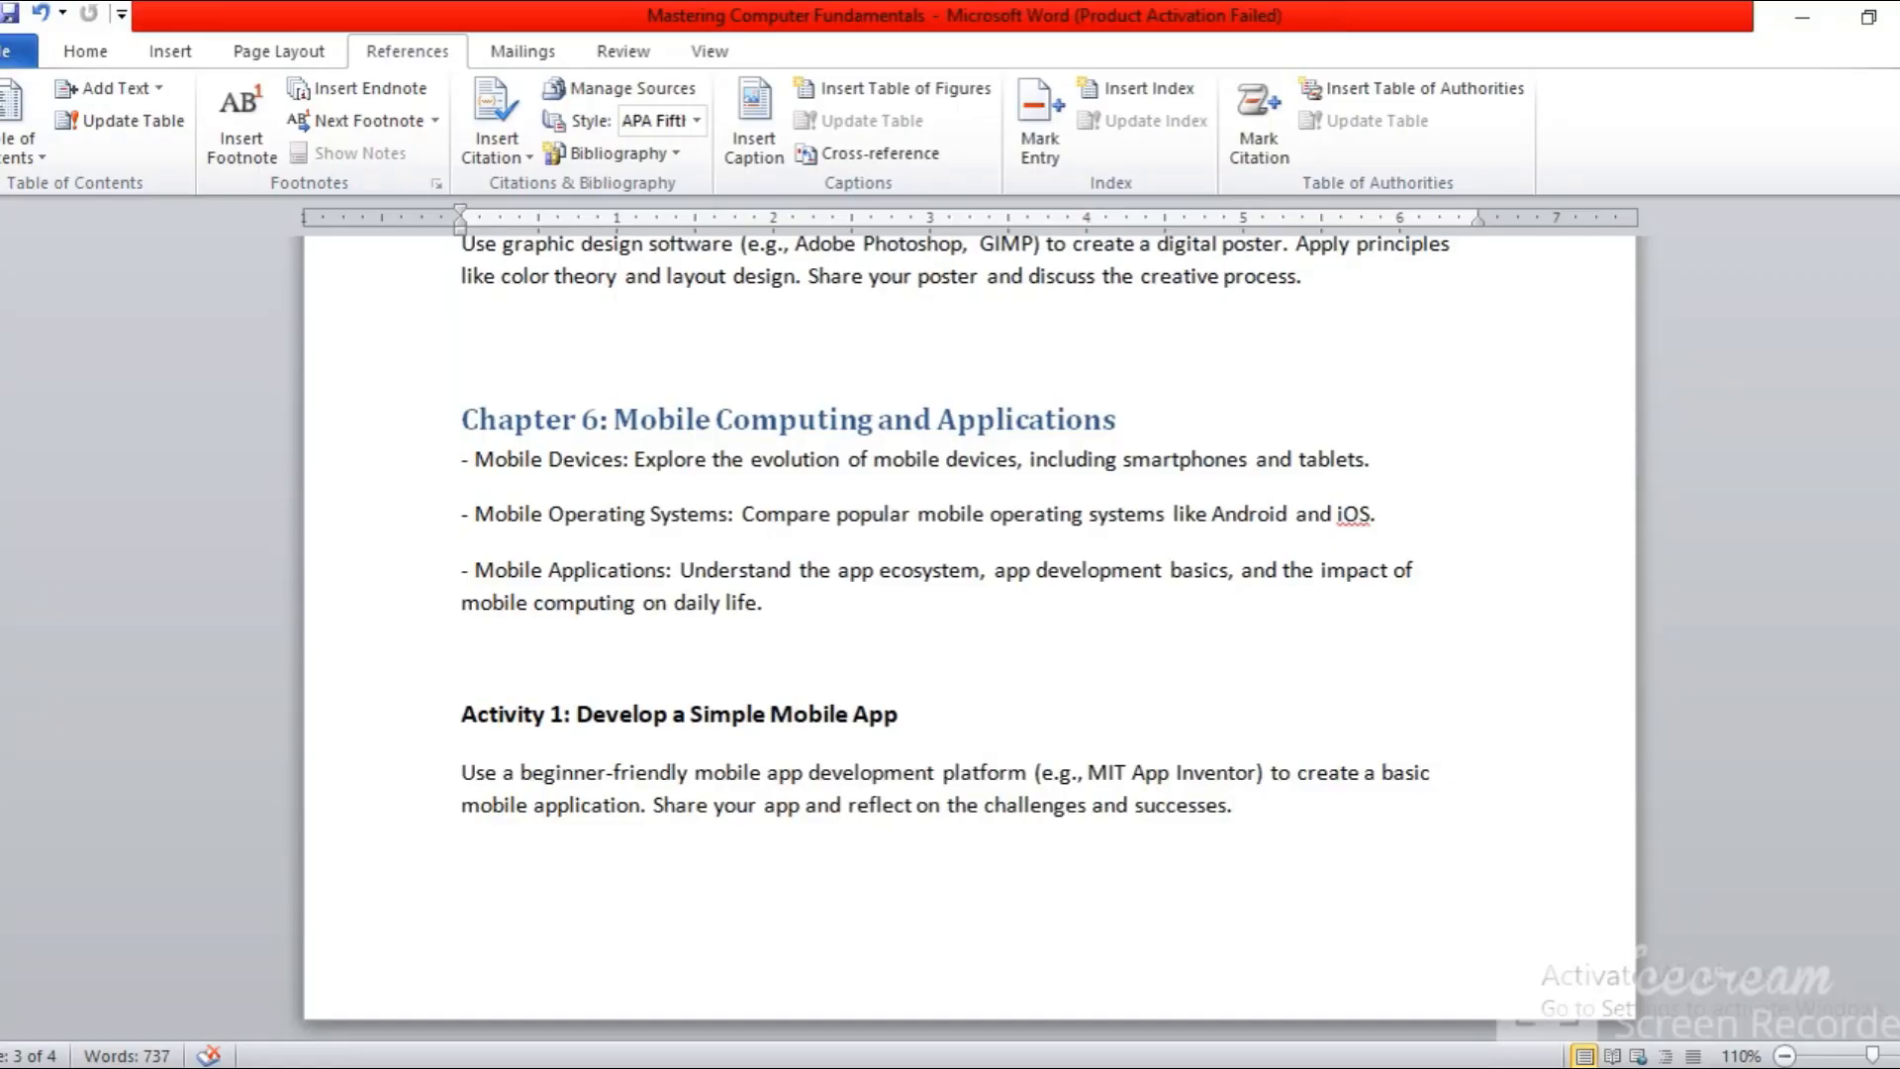
{"action": "left_click_drag", "start_coordinate": [1899, 728], "coordinate": [1898, 258]}
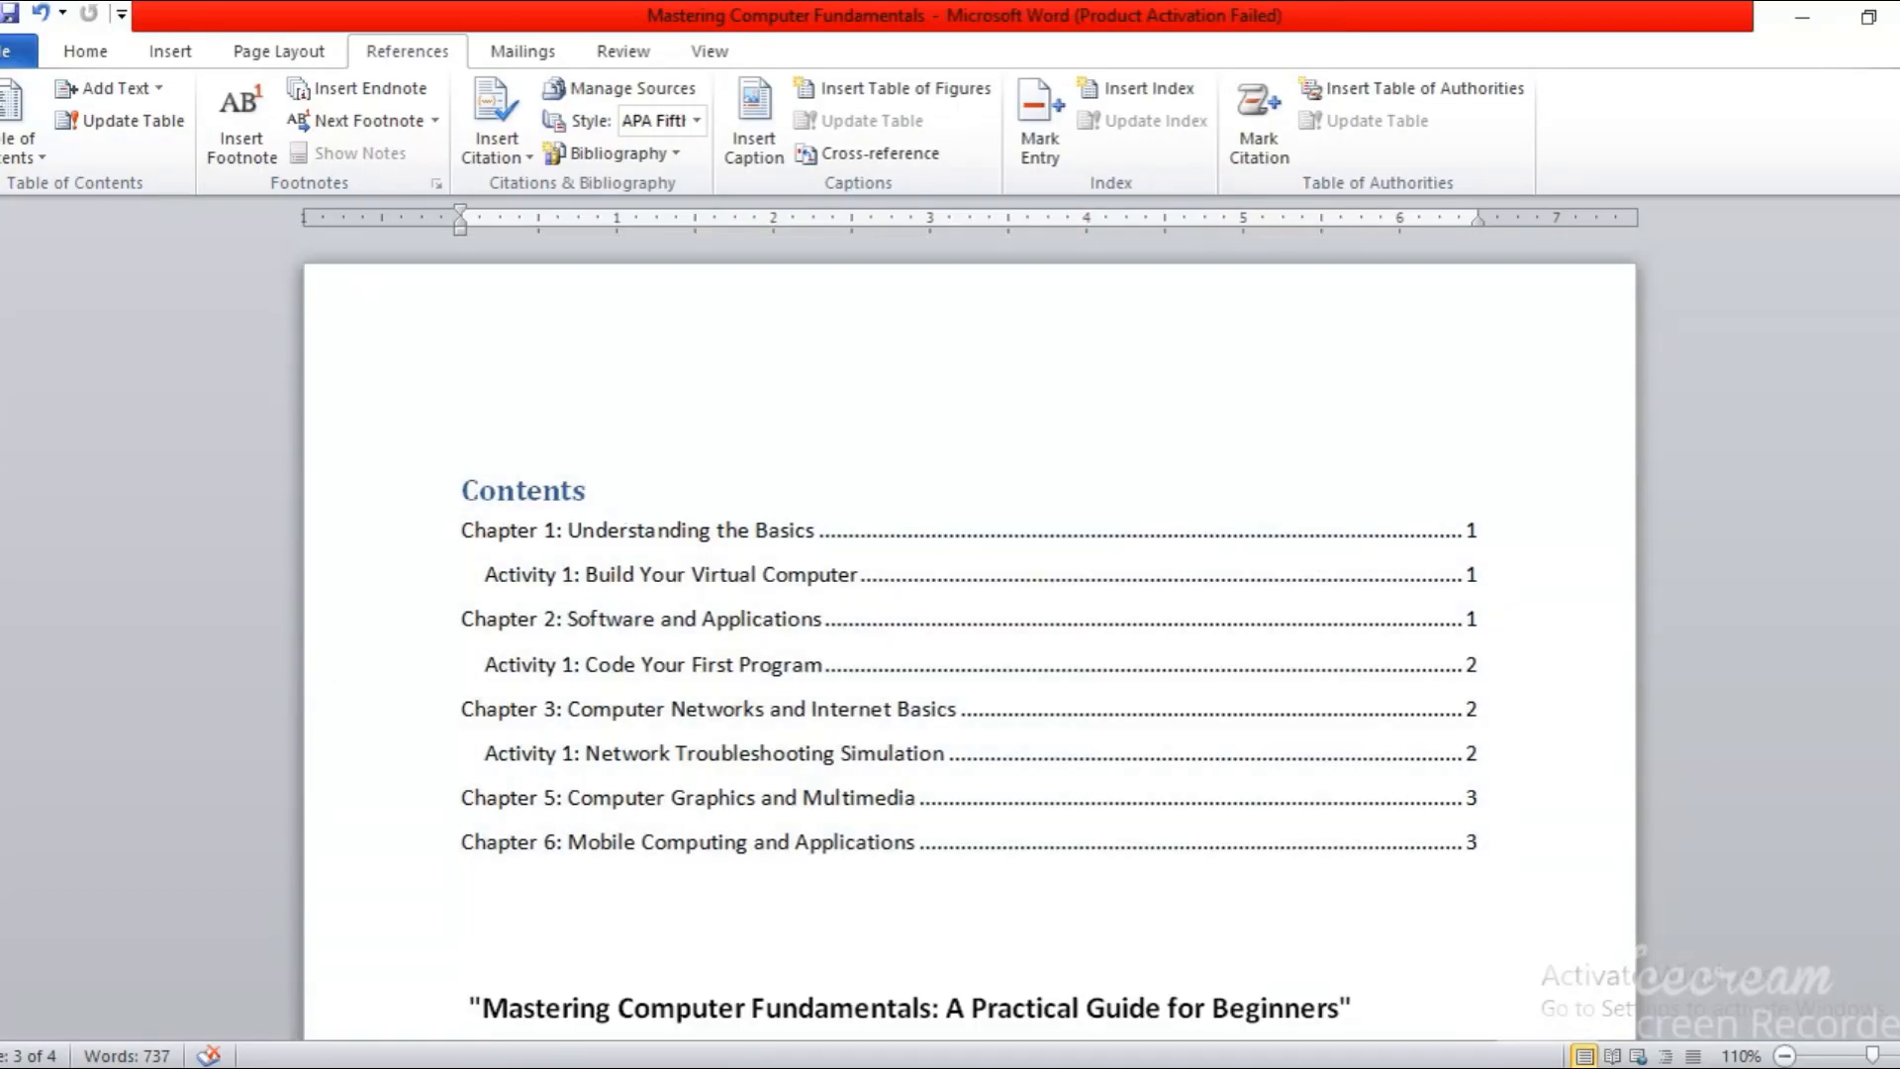
Step: Add the line "Activity 3: organiz computer" below the "Build Your Virtual Computer" activity description in Chapter 1
{"action": "left_click_drag", "start_coordinate": [1899, 262], "coordinate": [1899, 360]}
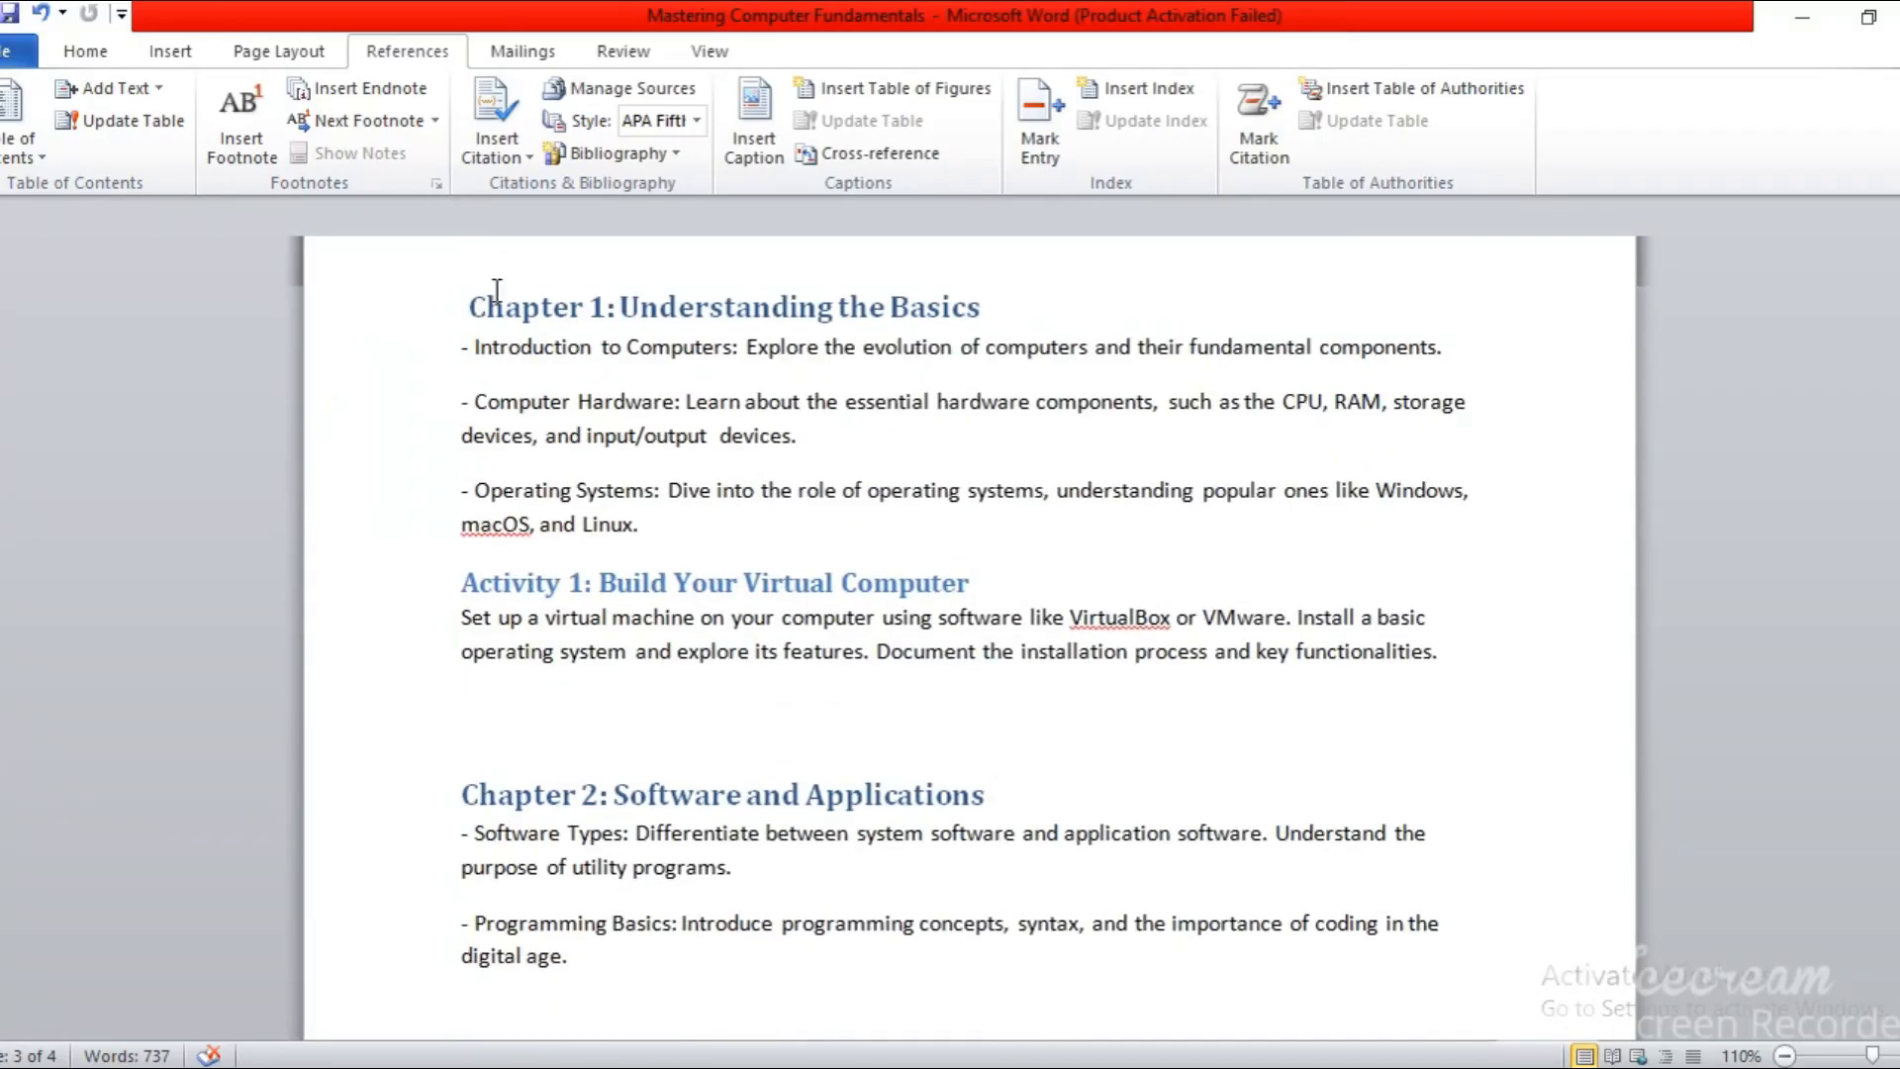
{"action": "left_click_drag", "start_coordinate": [470, 301], "coordinate": [1081, 302]}
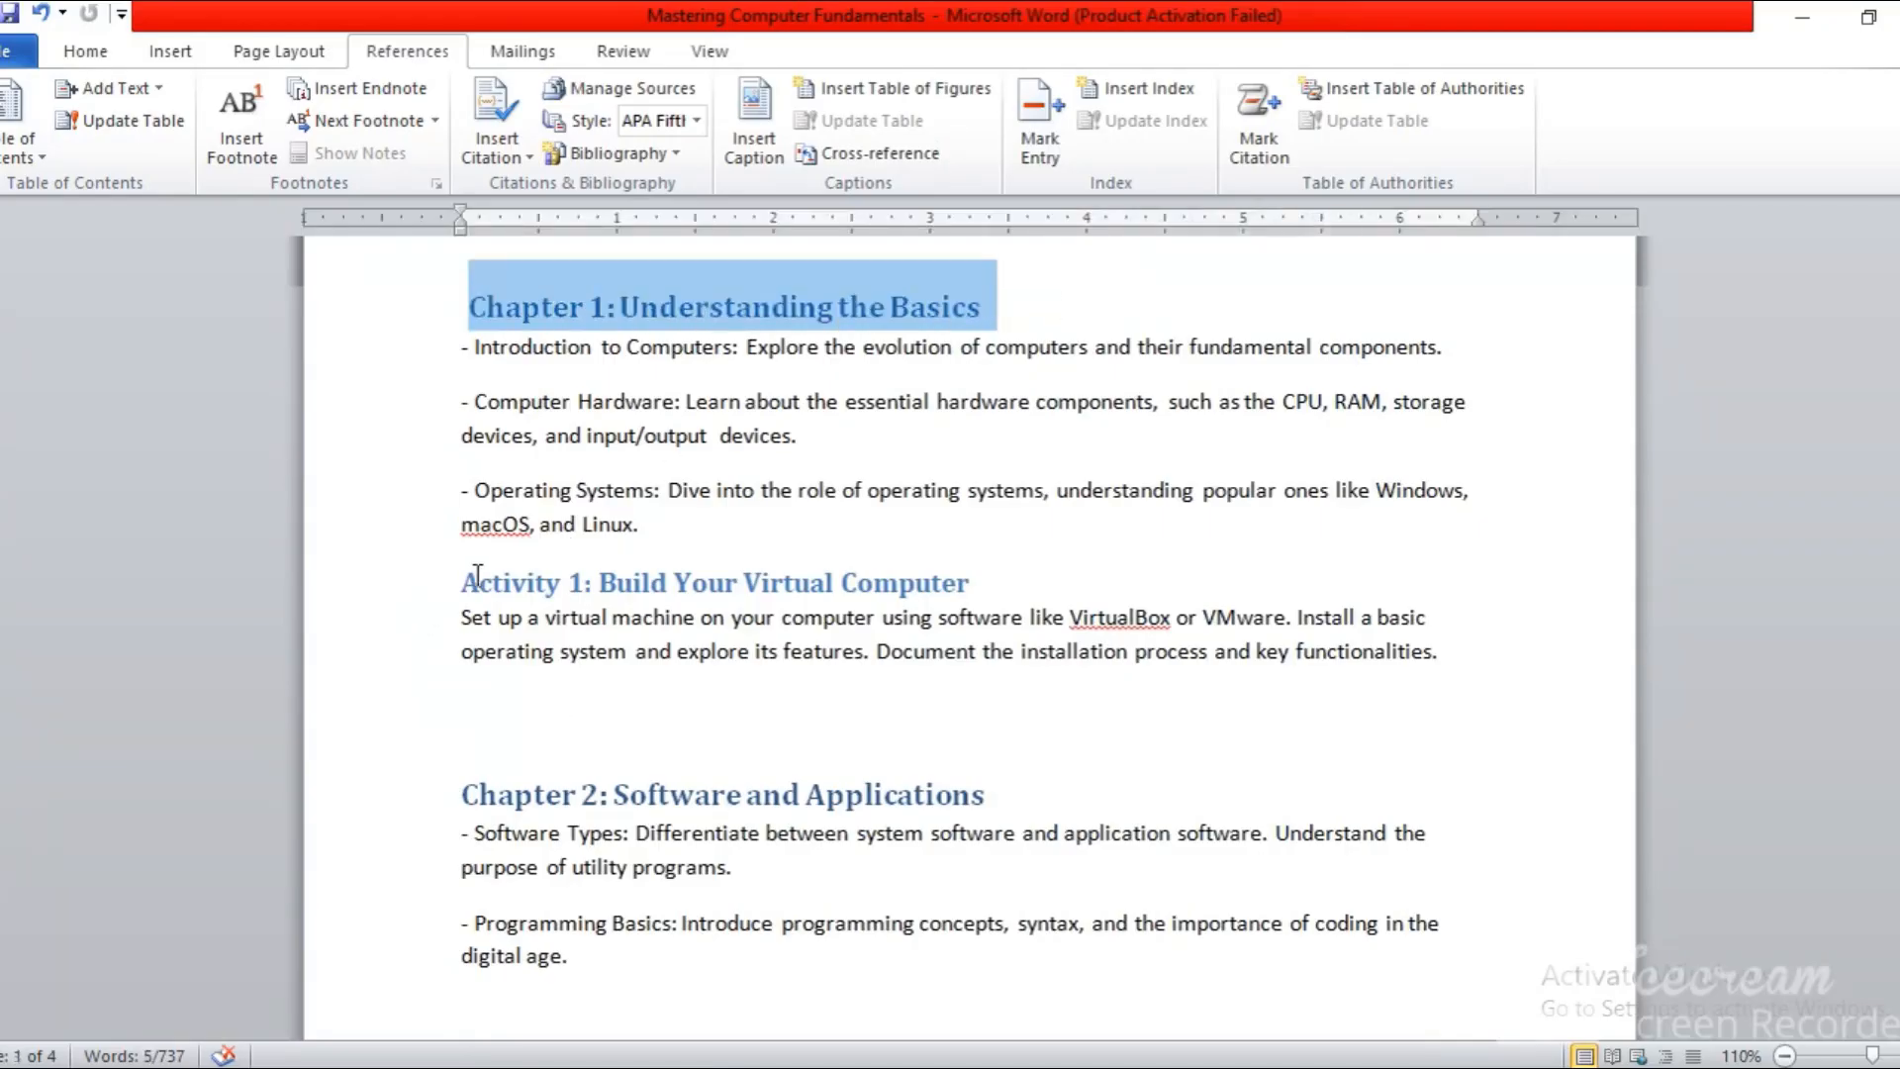
{"action": "left_click_drag", "start_coordinate": [458, 586], "coordinate": [1098, 581]}
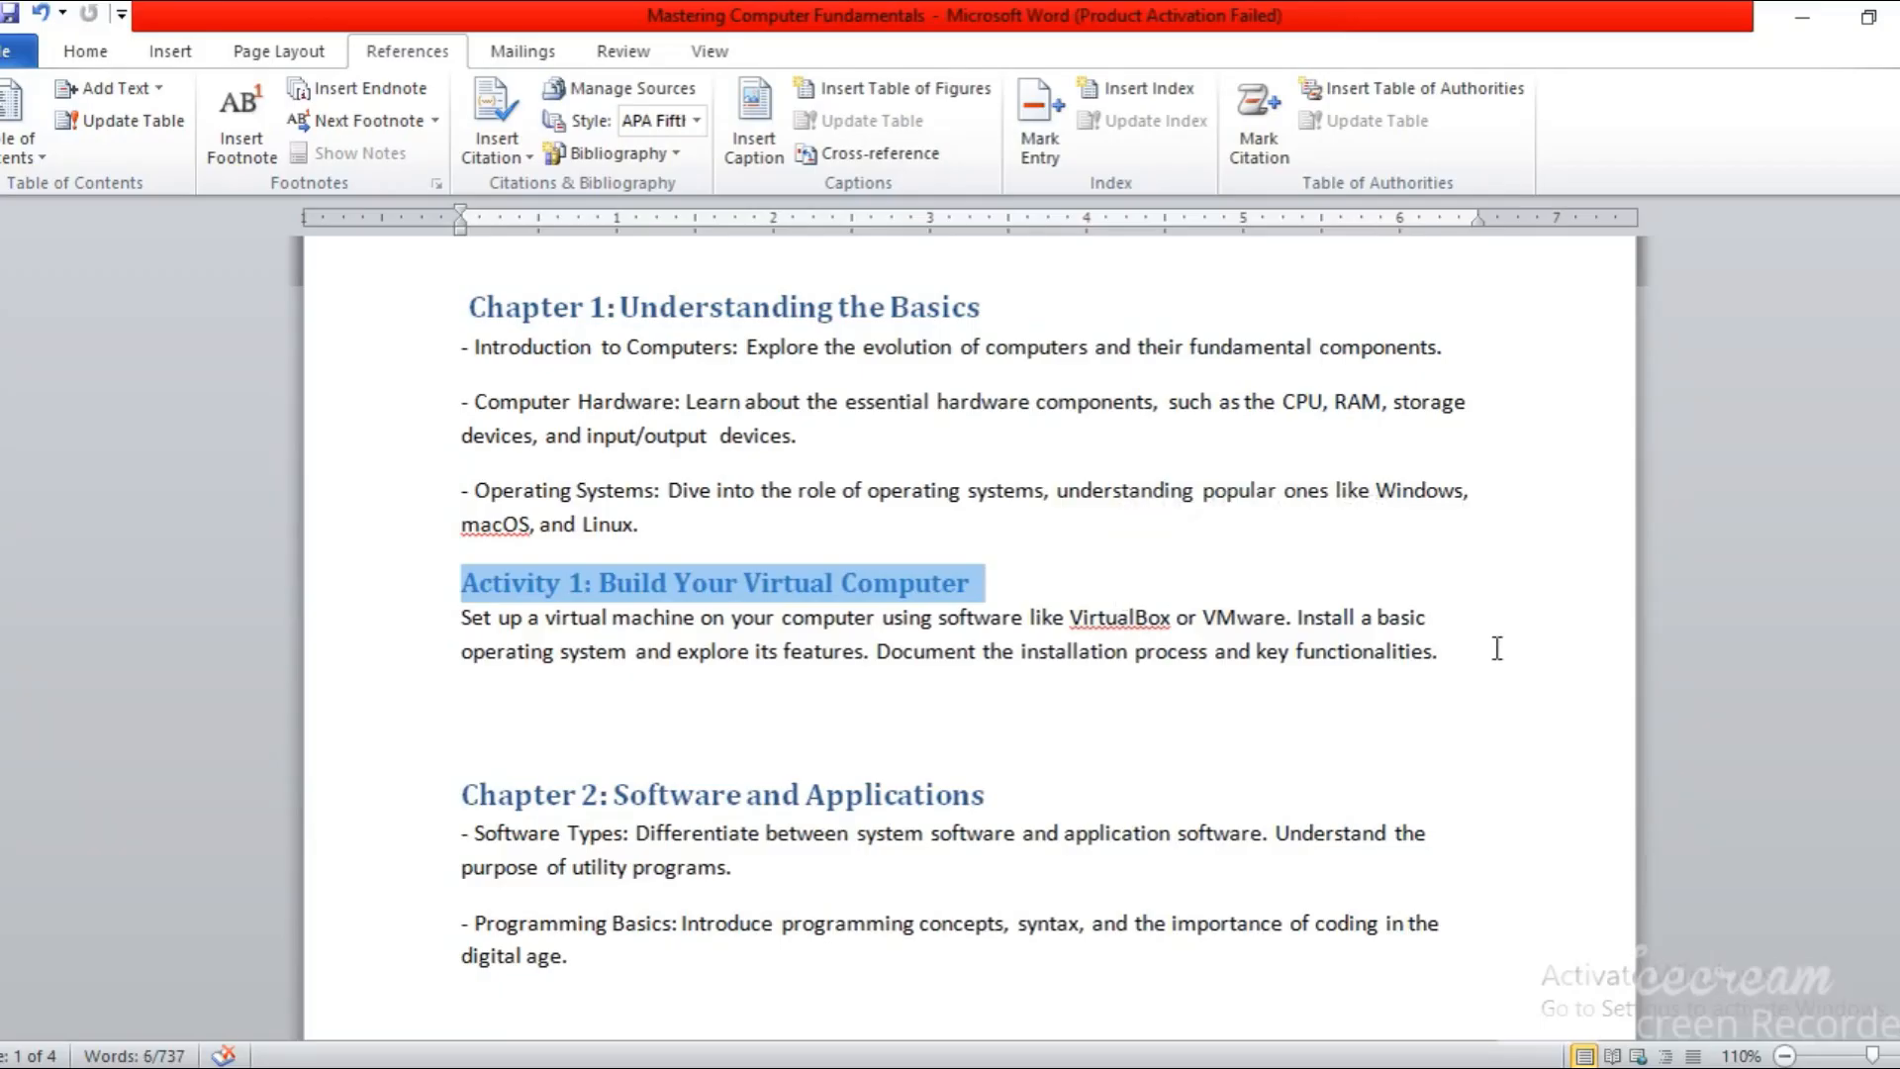
{"action": "left_click", "coordinate": [1465, 650]}
{"action": "key", "text": "Return"}
{"action": "type", "text": "ACtic"}
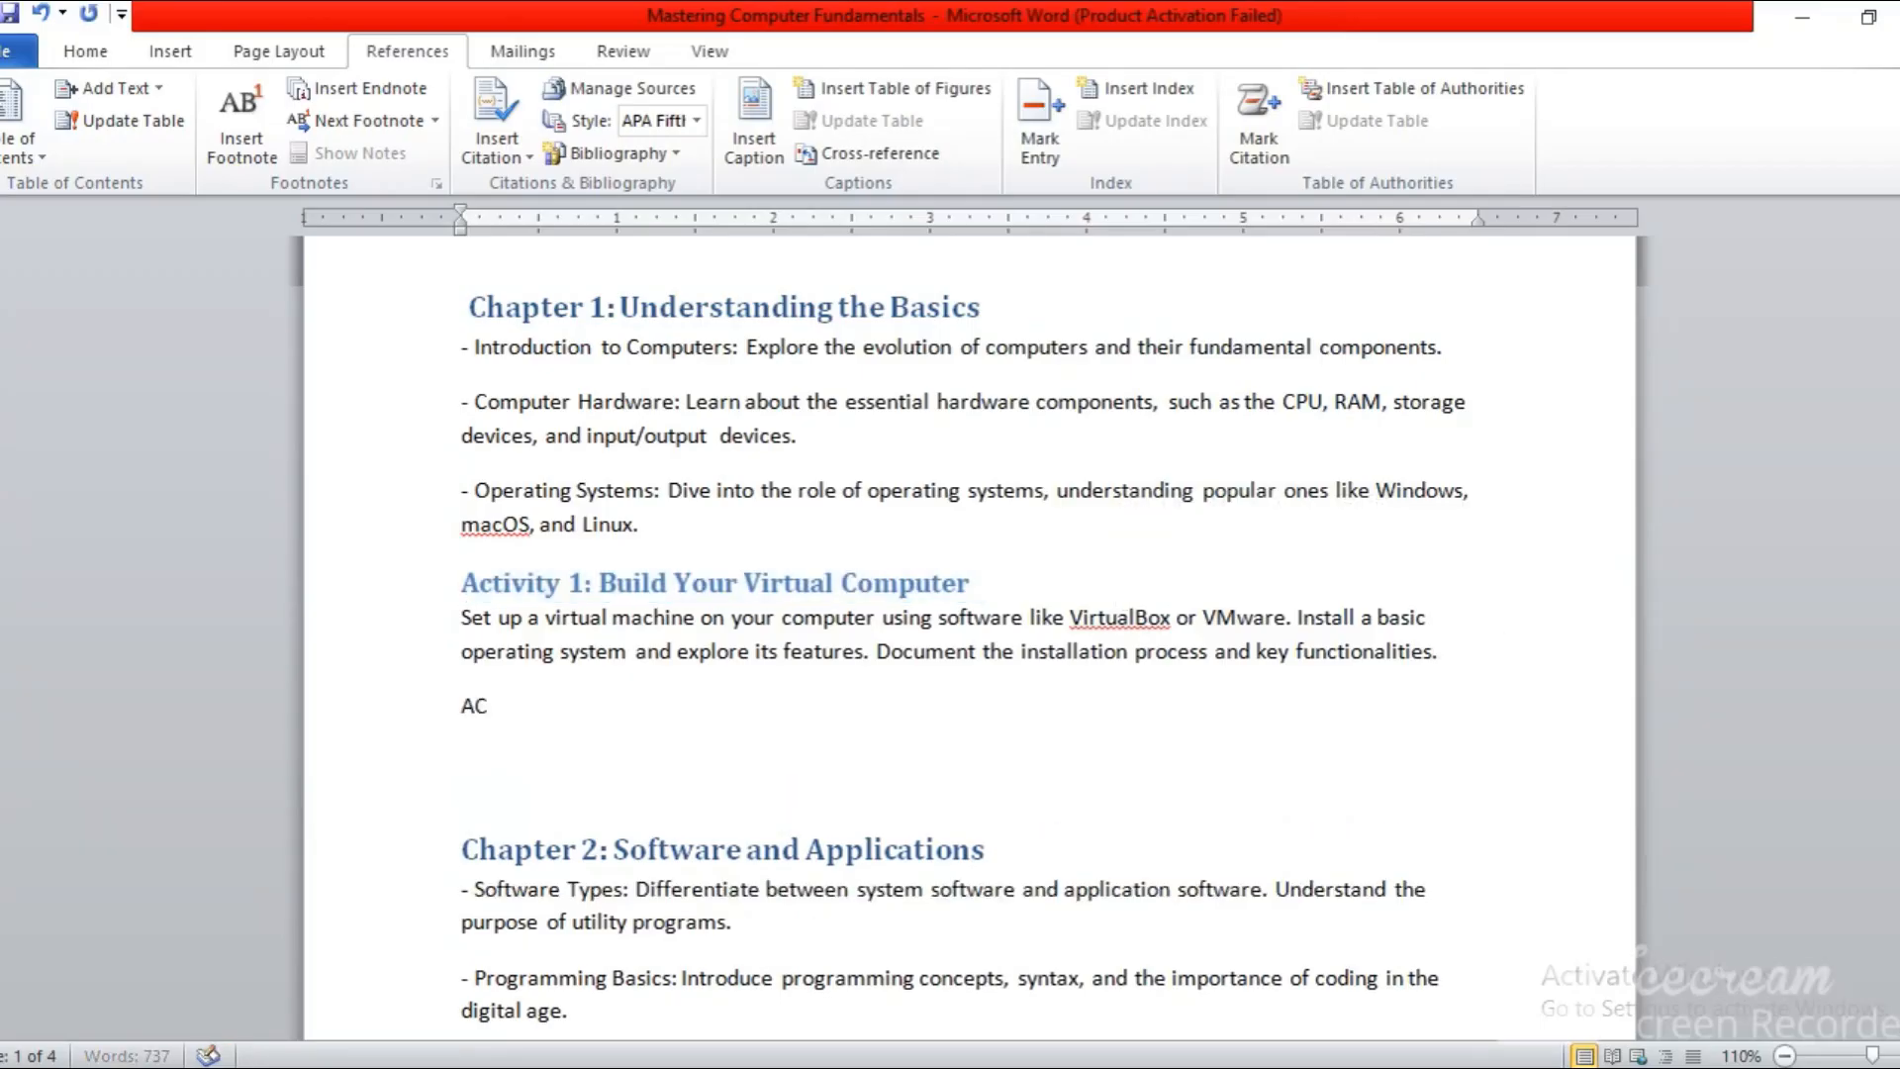
{"action": "key", "text": "BackSpace"}
{"action": "type", "text": "tivit"}
{"action": "type", "text": "y 3"}
{"action": "type", "text": ": "}
{"action": "type", "text": "Com"}
{"action": "key", "text": "BackSpace"}
{"action": "key", "text": "BackSpace"}
{"action": "key", "text": "BackSpace"}
{"action": "type", "text": "r"}
{"action": "key", "text": "BackSpace"}
{"action": "type", "text": "organi"}
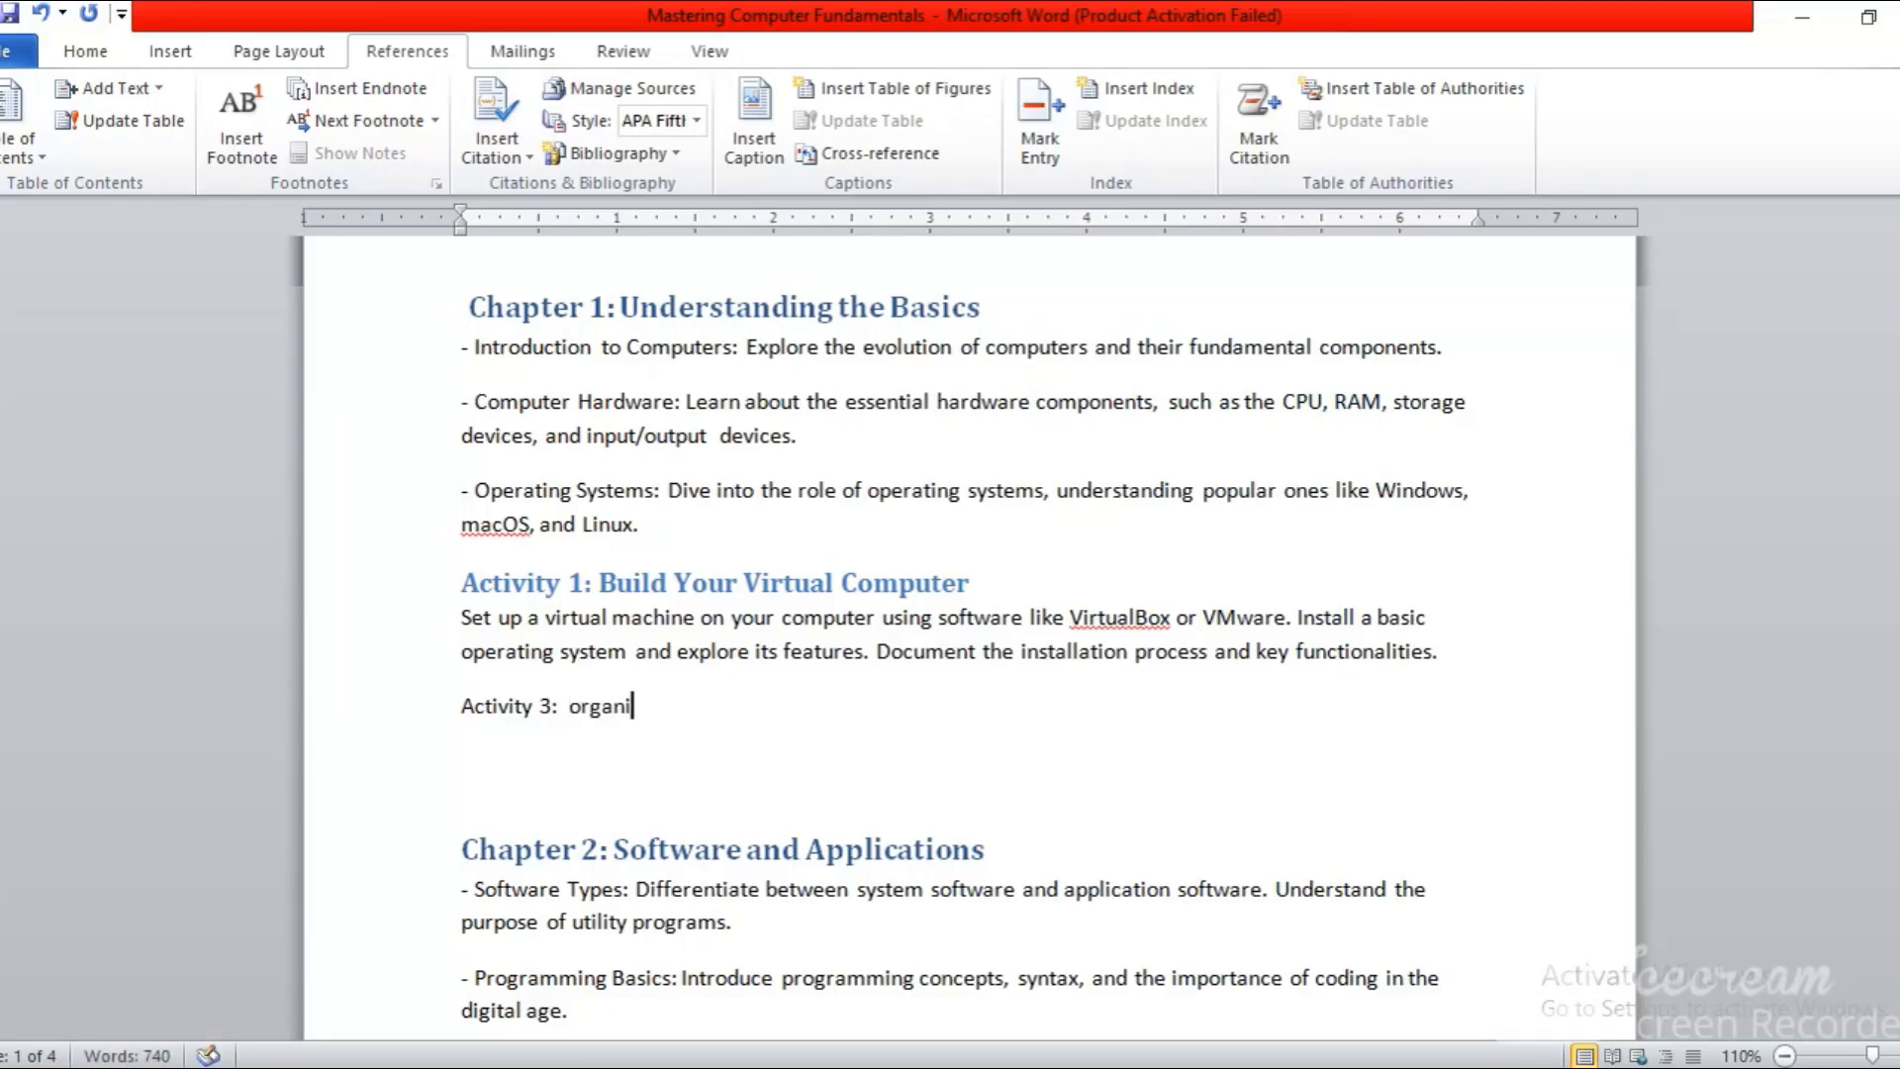
{"action": "type", "text": "z computer"}
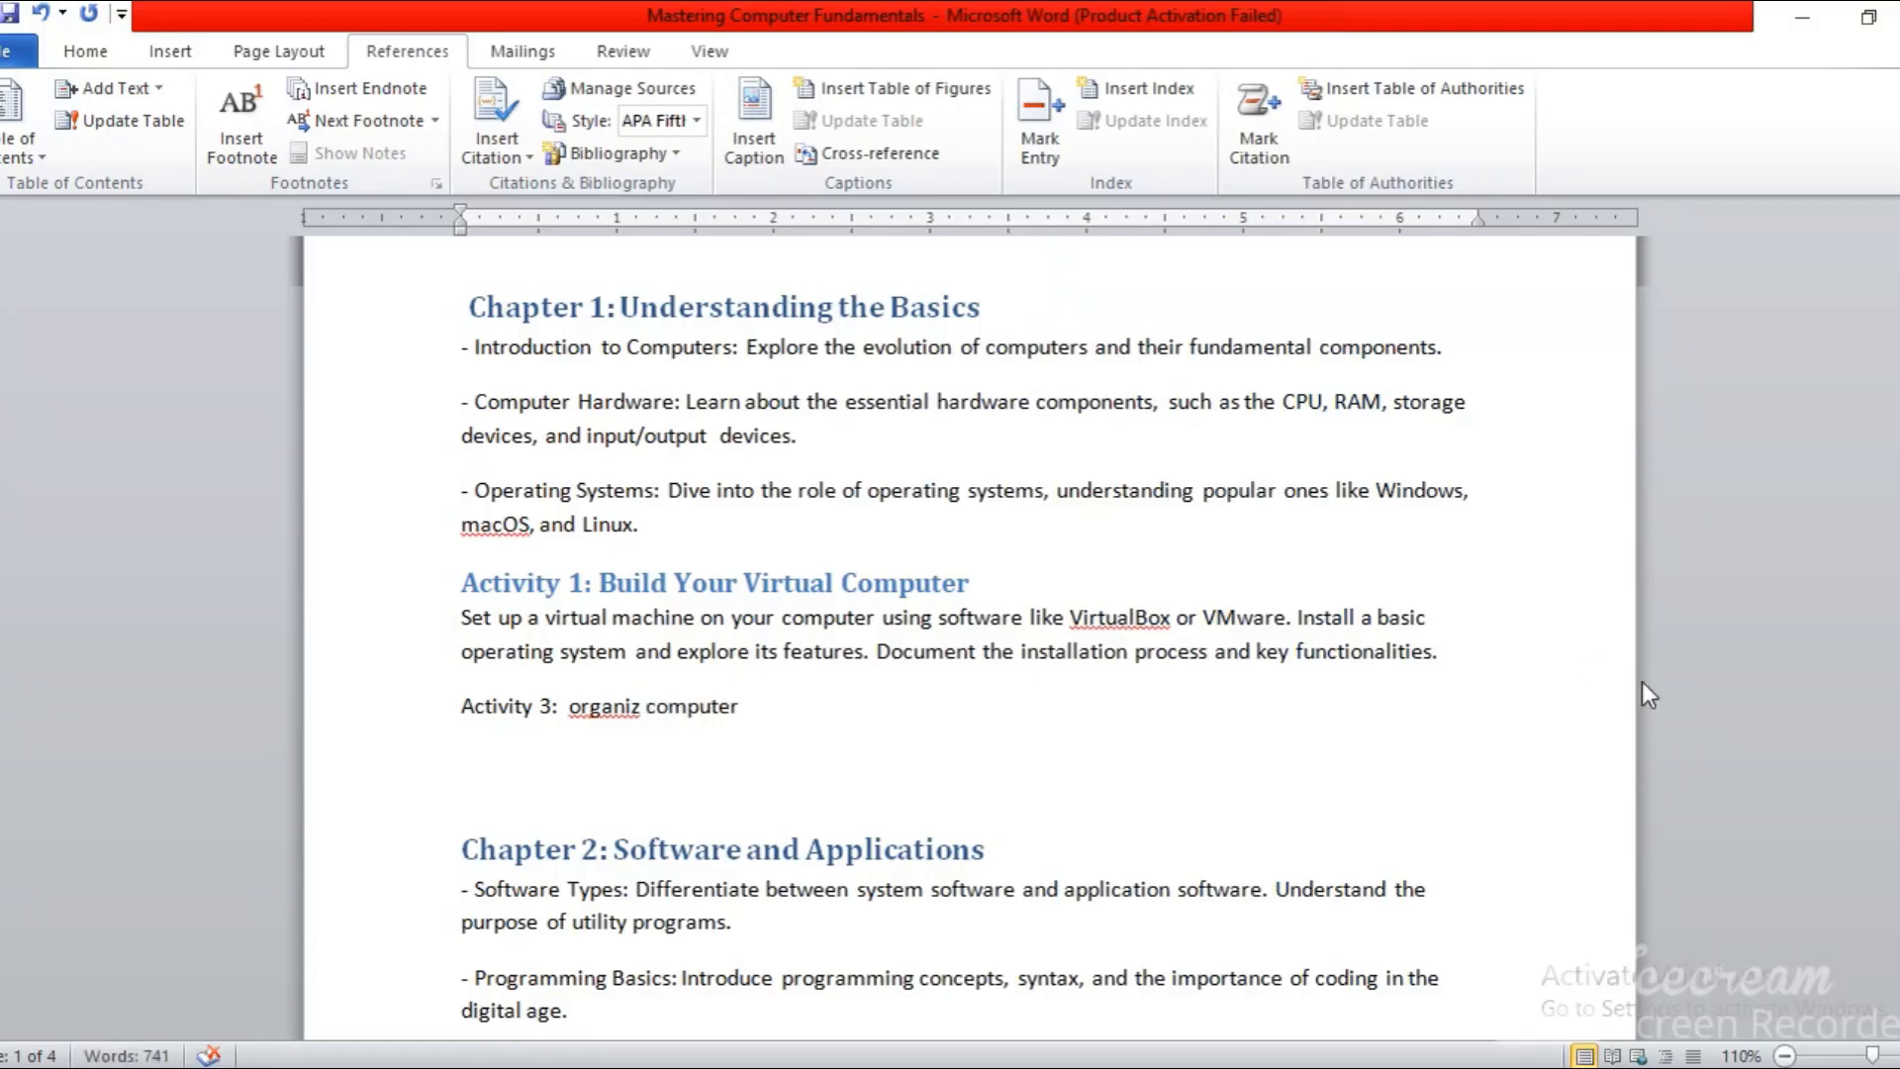
Step: Replace the misspelled "organiz" with "organism" and mark the Activity 3 line as a Level 3 table of contents entry
{"action": "right_click", "coordinate": [614, 702]}
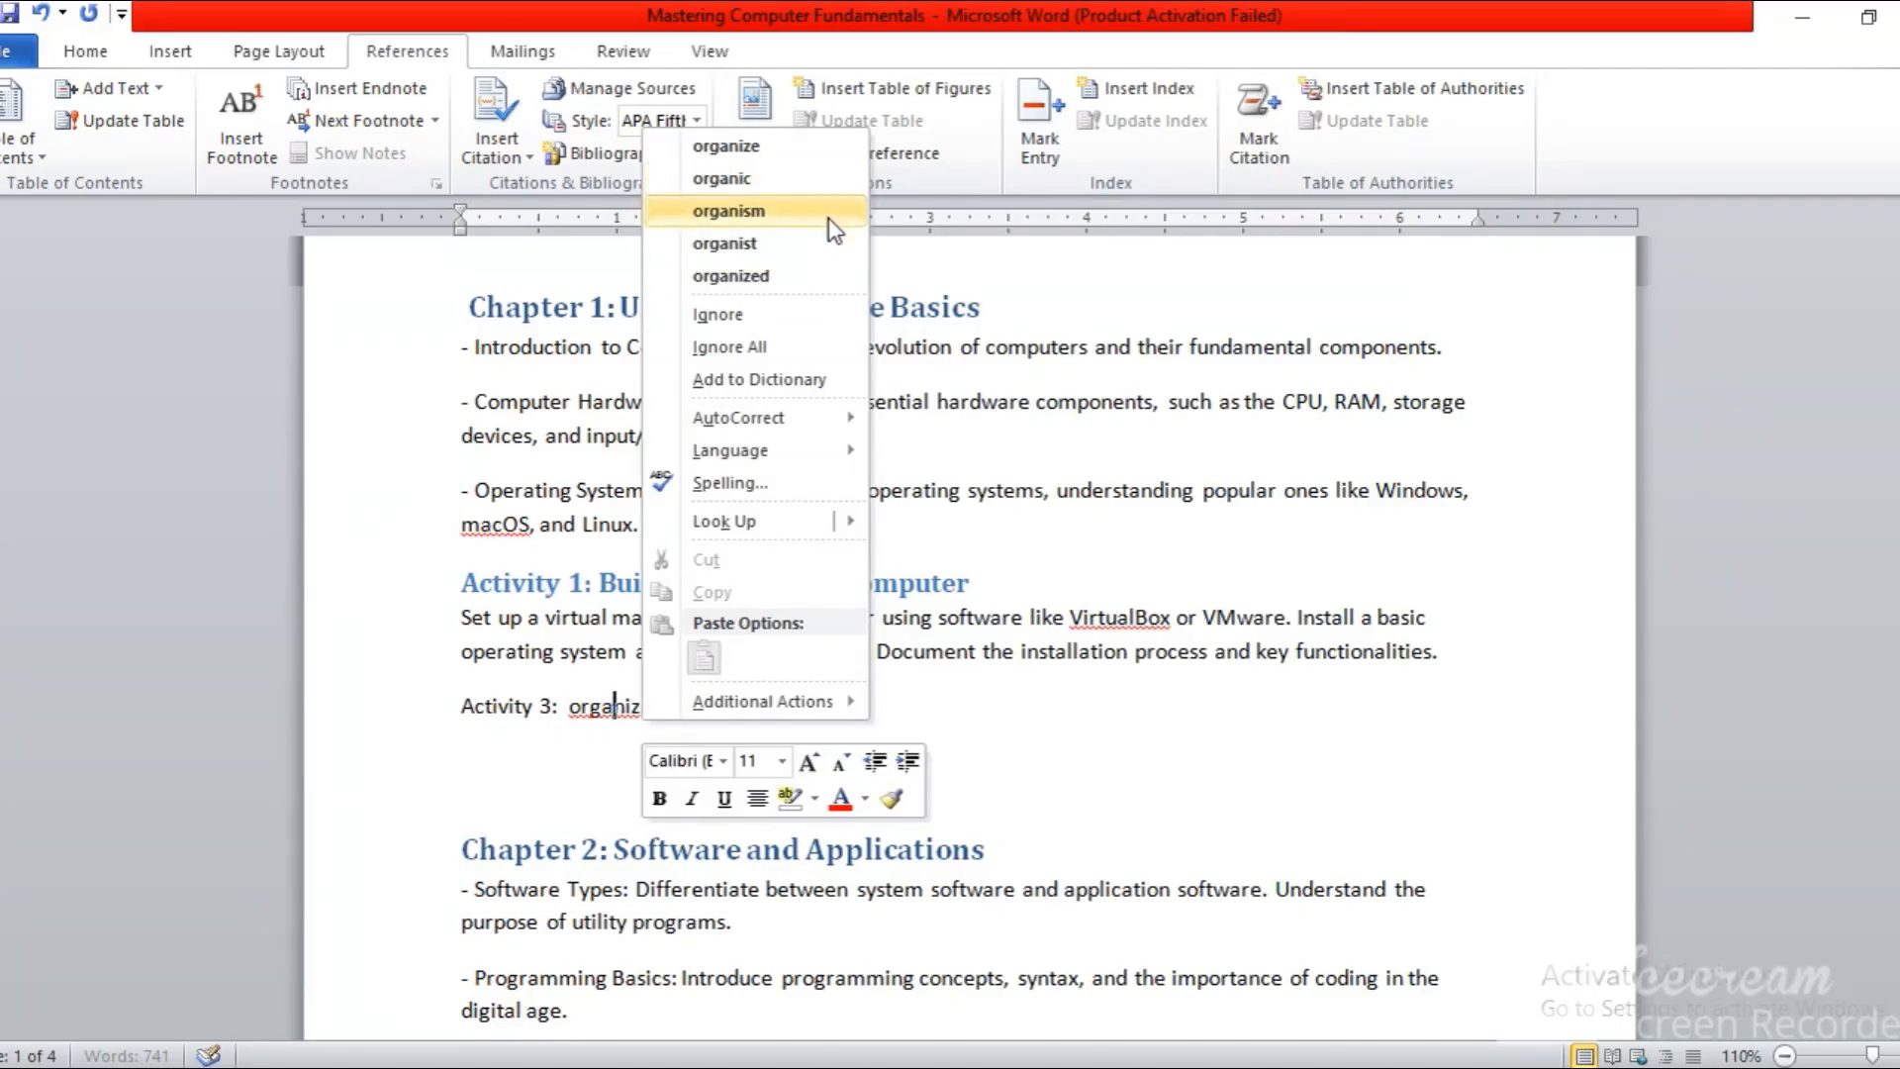
{"action": "left_click", "coordinate": [829, 218]}
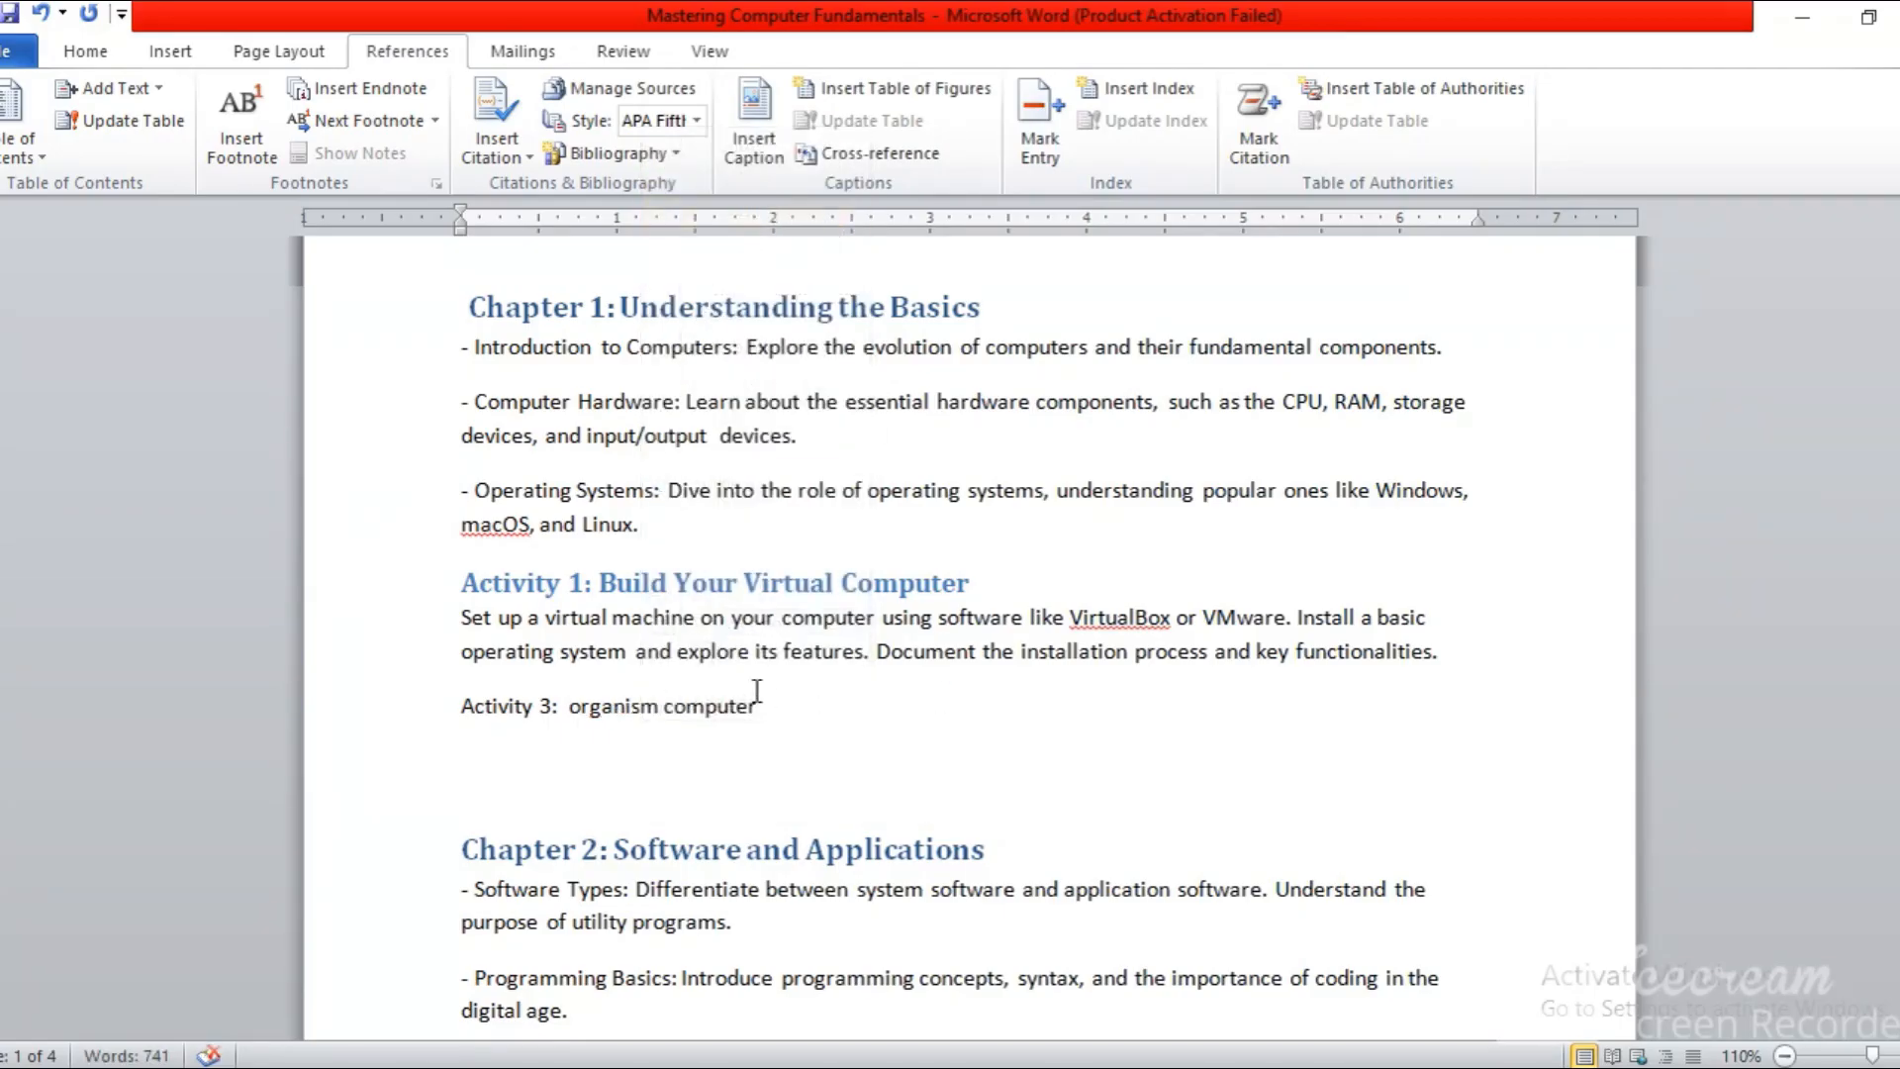
{"action": "triple_click", "coordinate": [769, 702]}
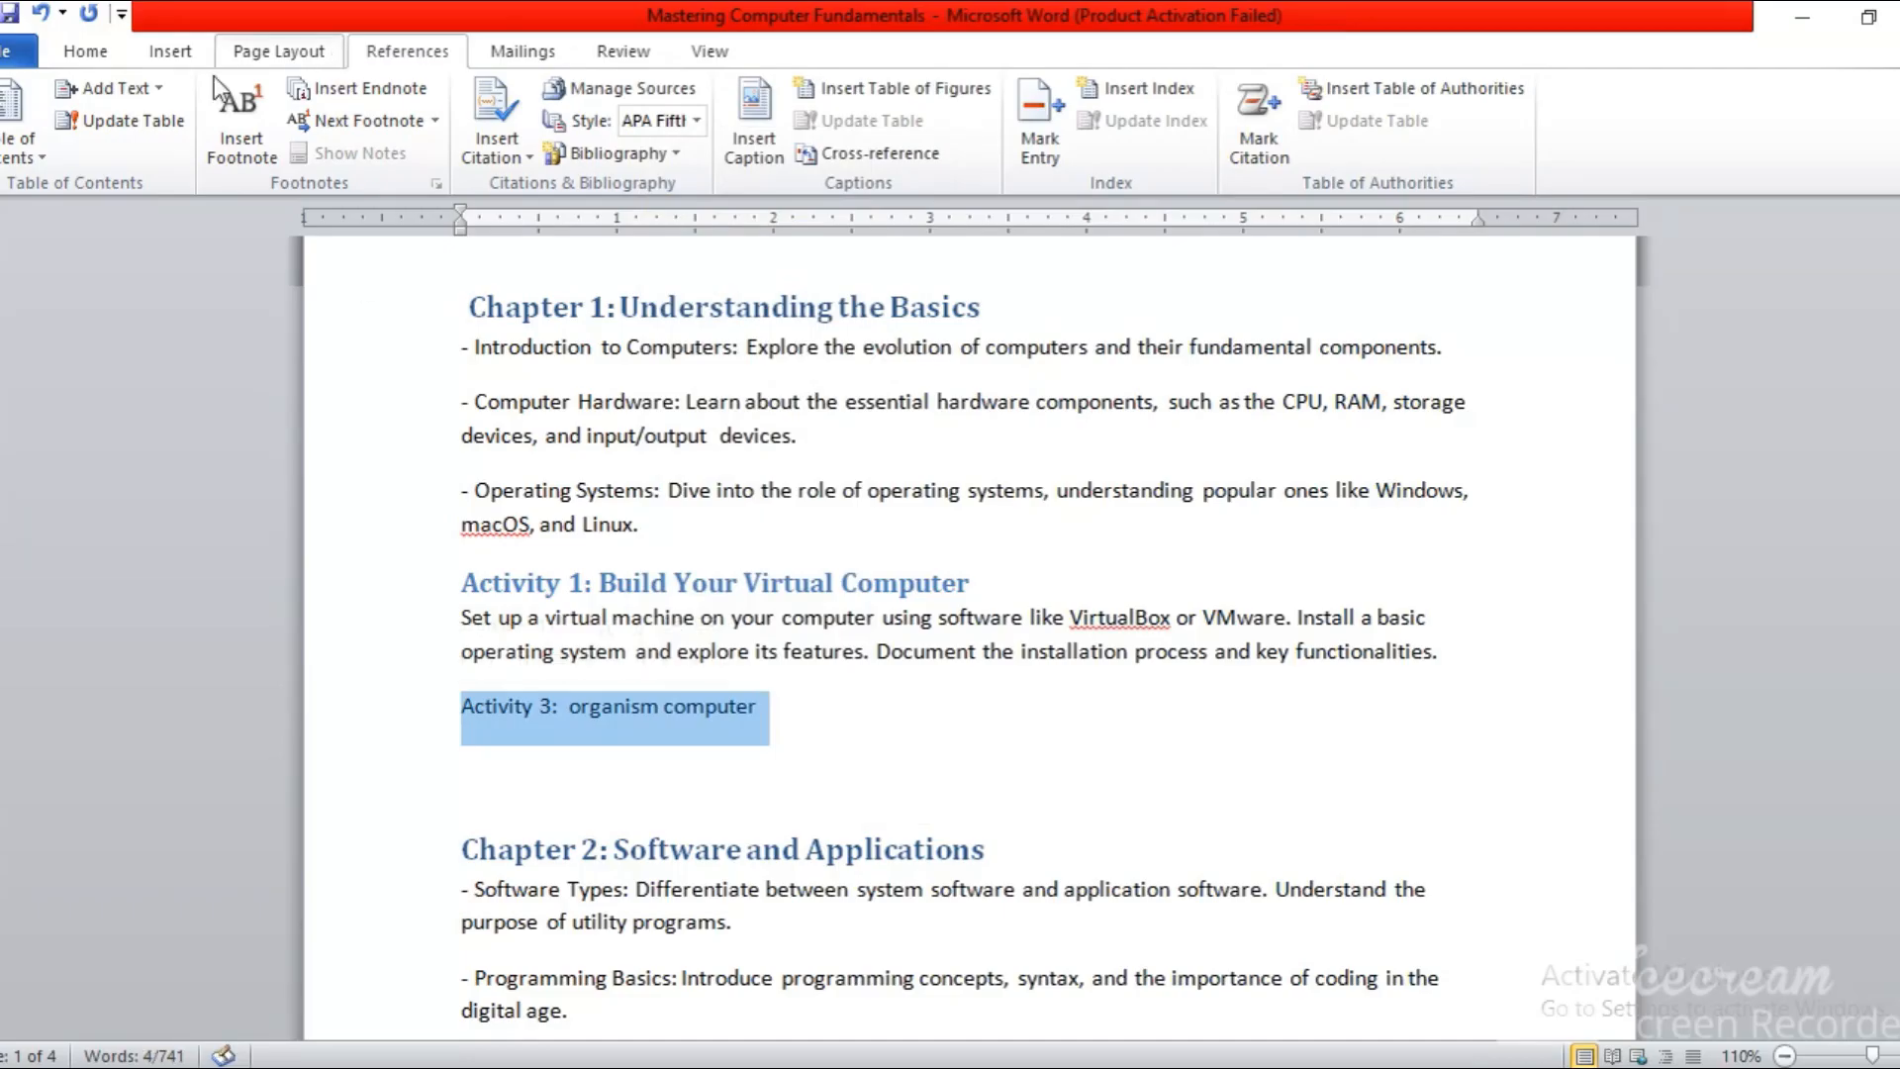
{"action": "left_click", "coordinate": [157, 88]}
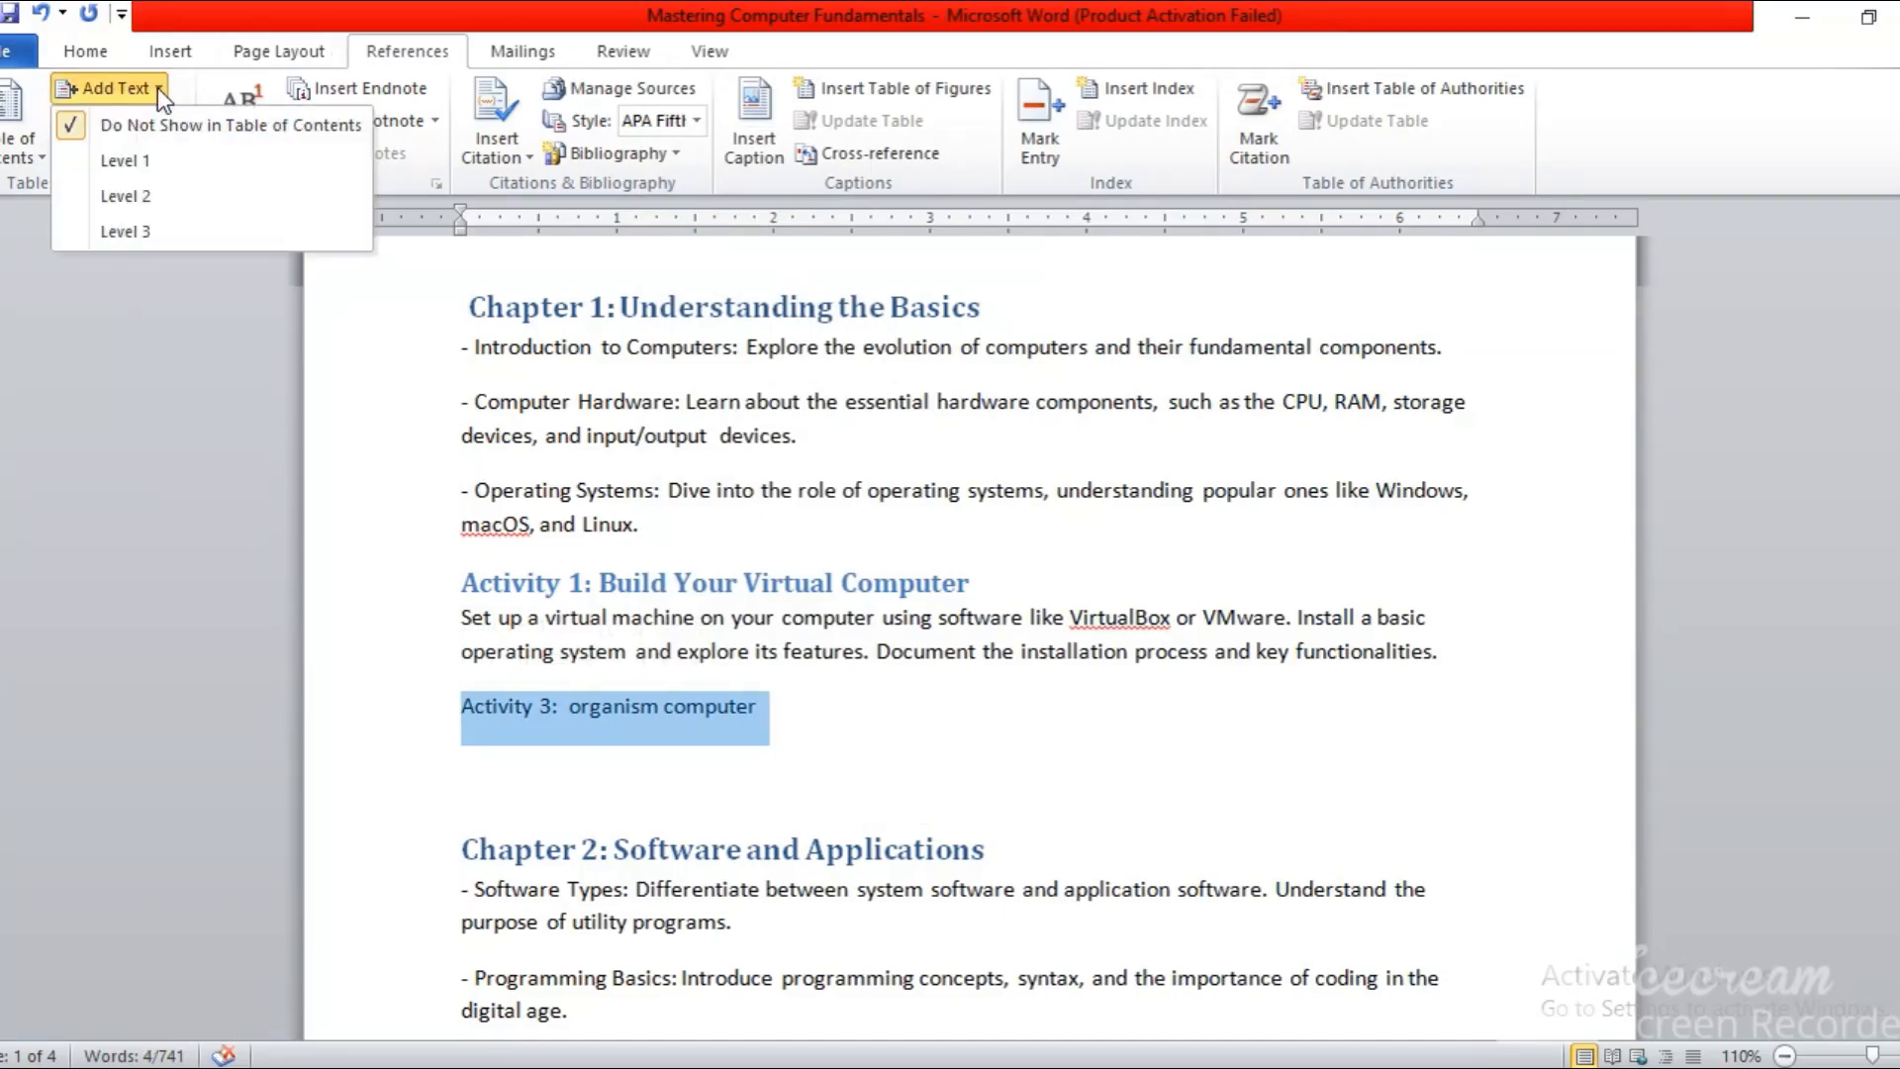
{"action": "left_click", "coordinate": [192, 227]}
{"action": "left_click", "coordinate": [1043, 751]}
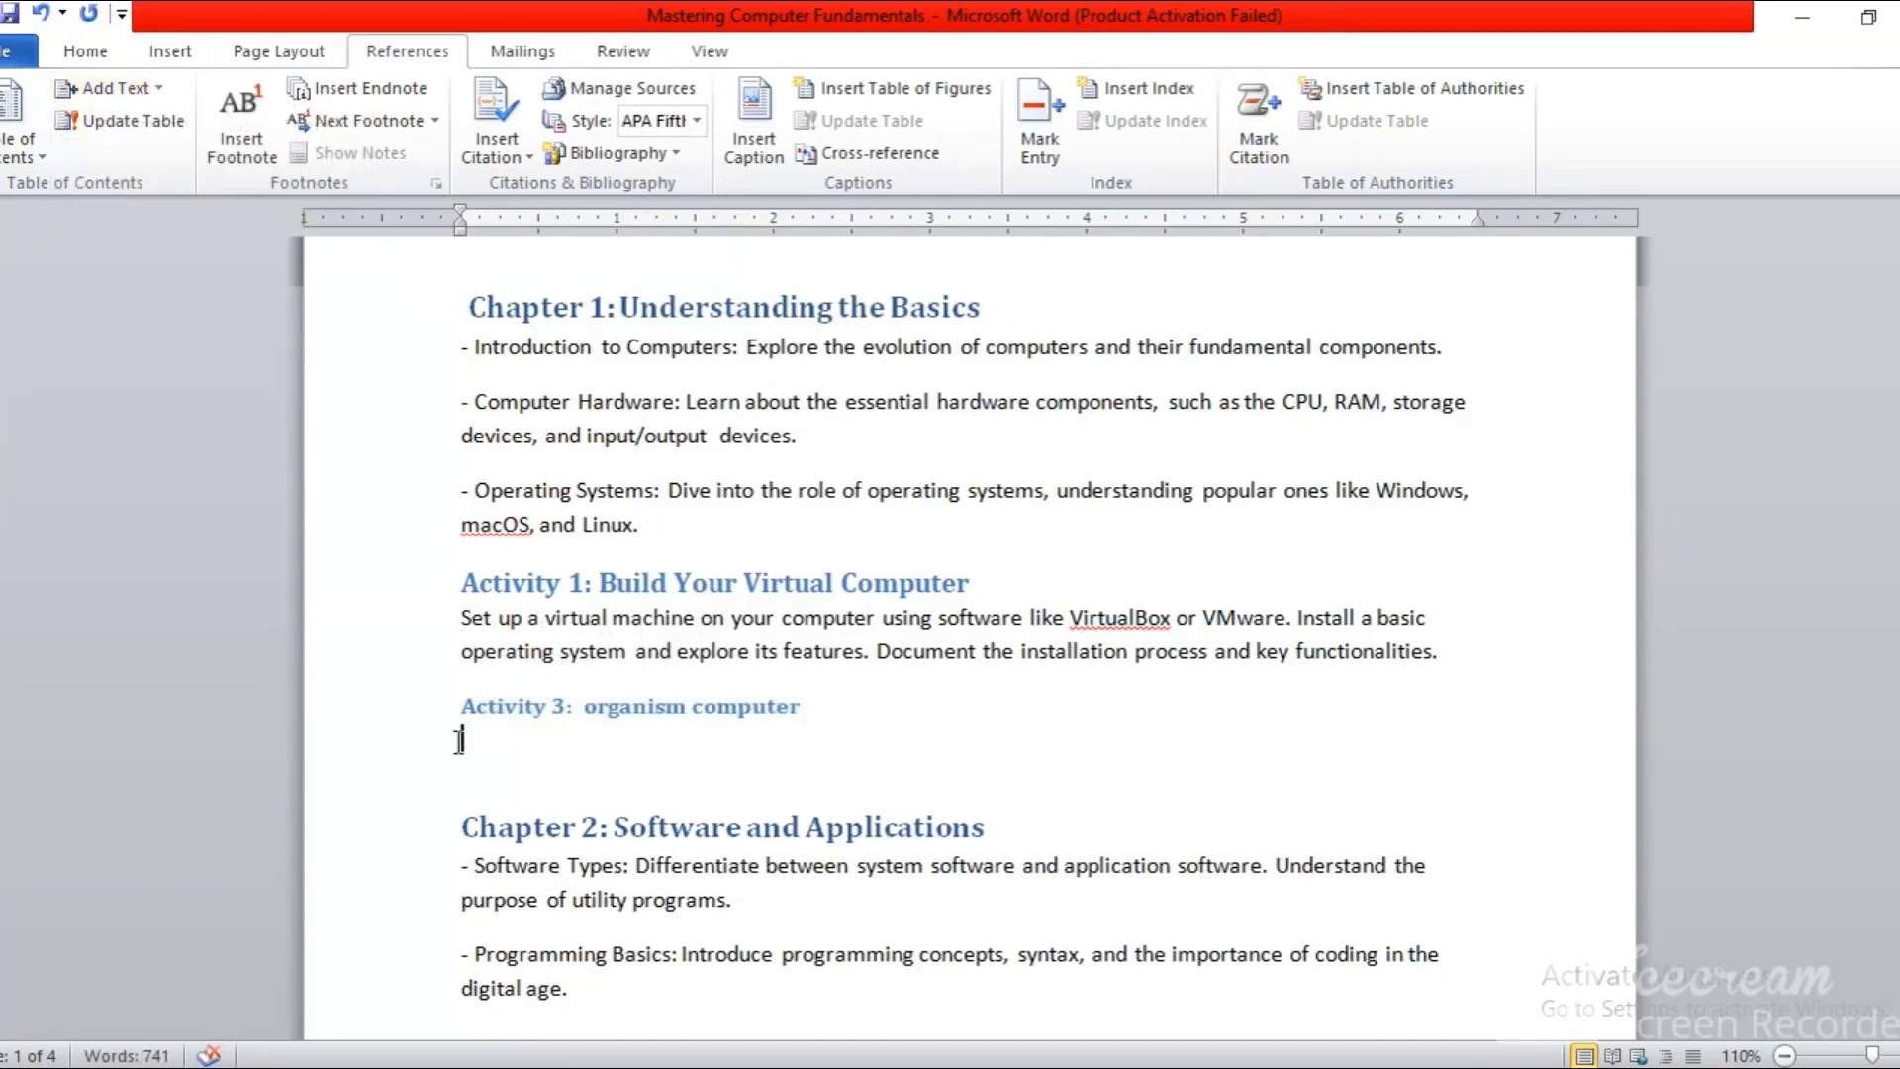
Step: Update the entire table of contents to include the new Activity 3 heading
{"action": "left_click_drag", "start_coordinate": [1899, 366], "coordinate": [1899, 265]}
{"action": "left_click", "coordinate": [752, 465]}
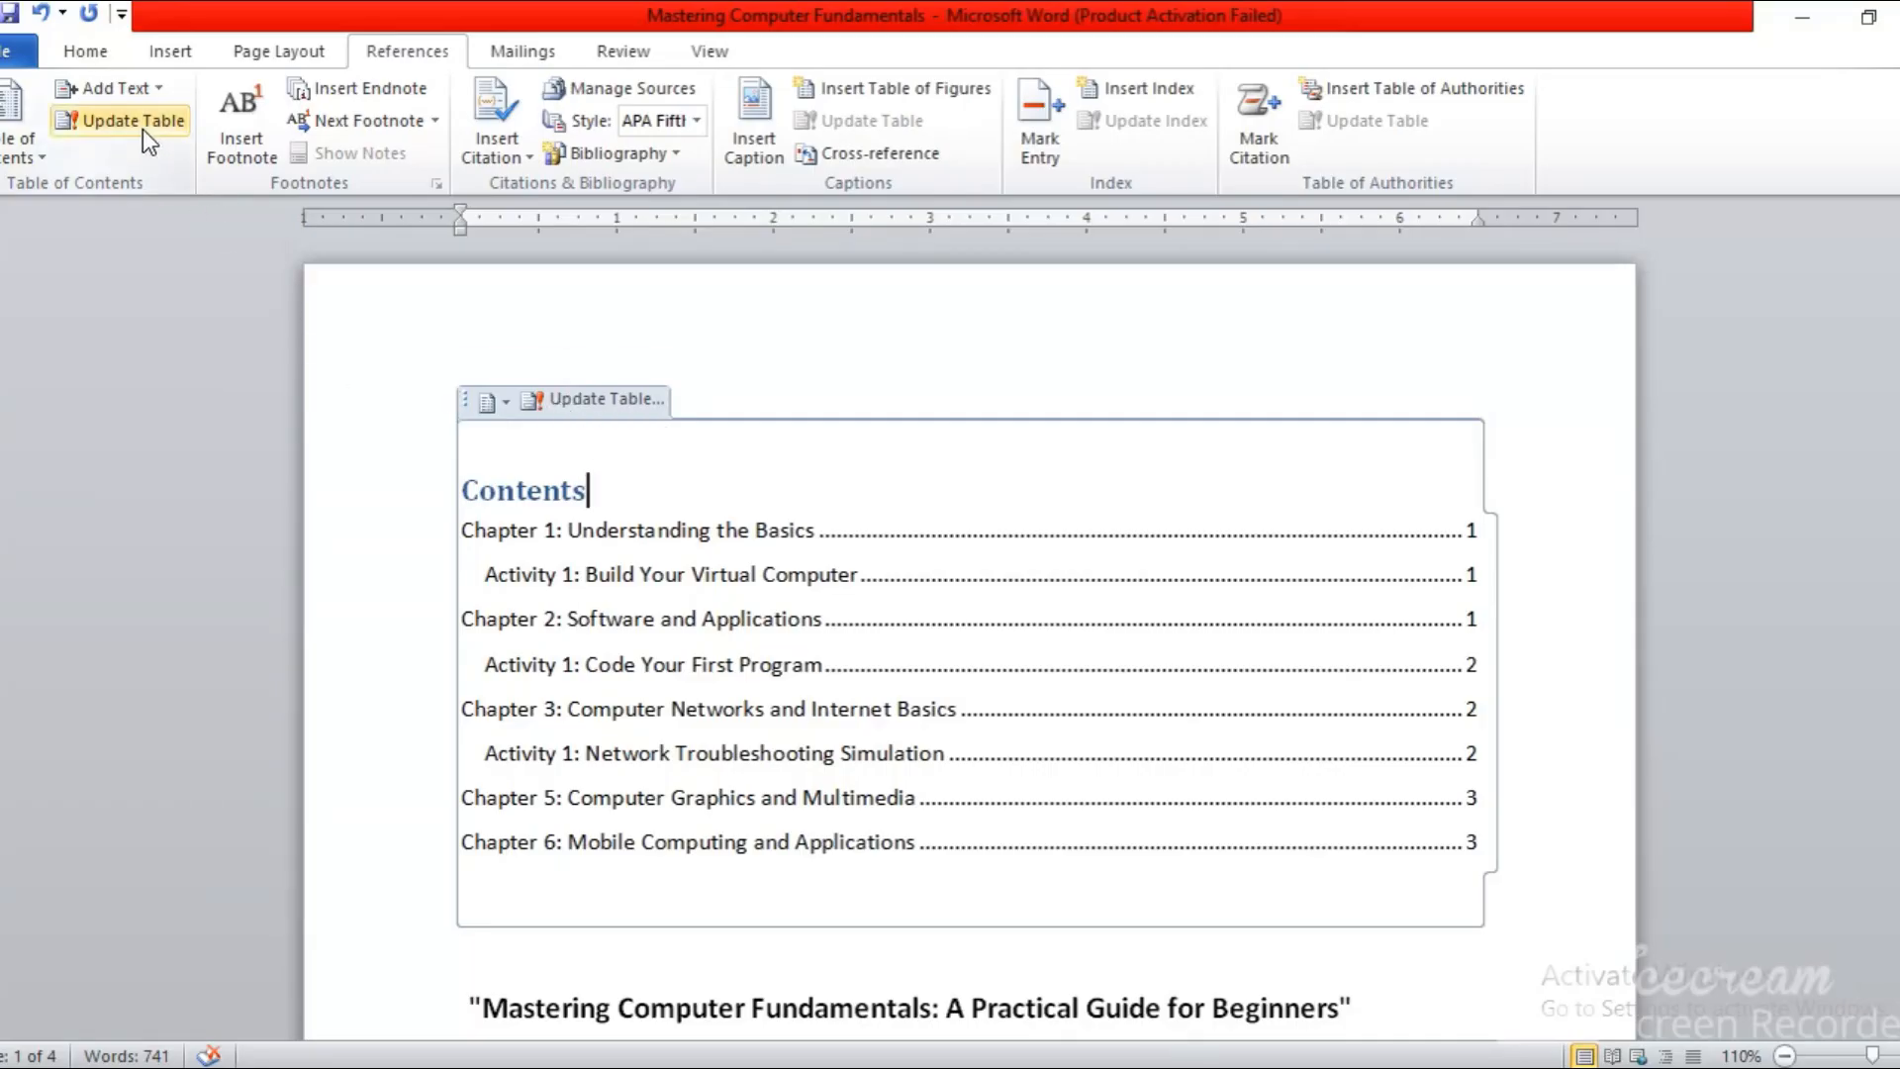
{"action": "left_click", "coordinate": [619, 395]}
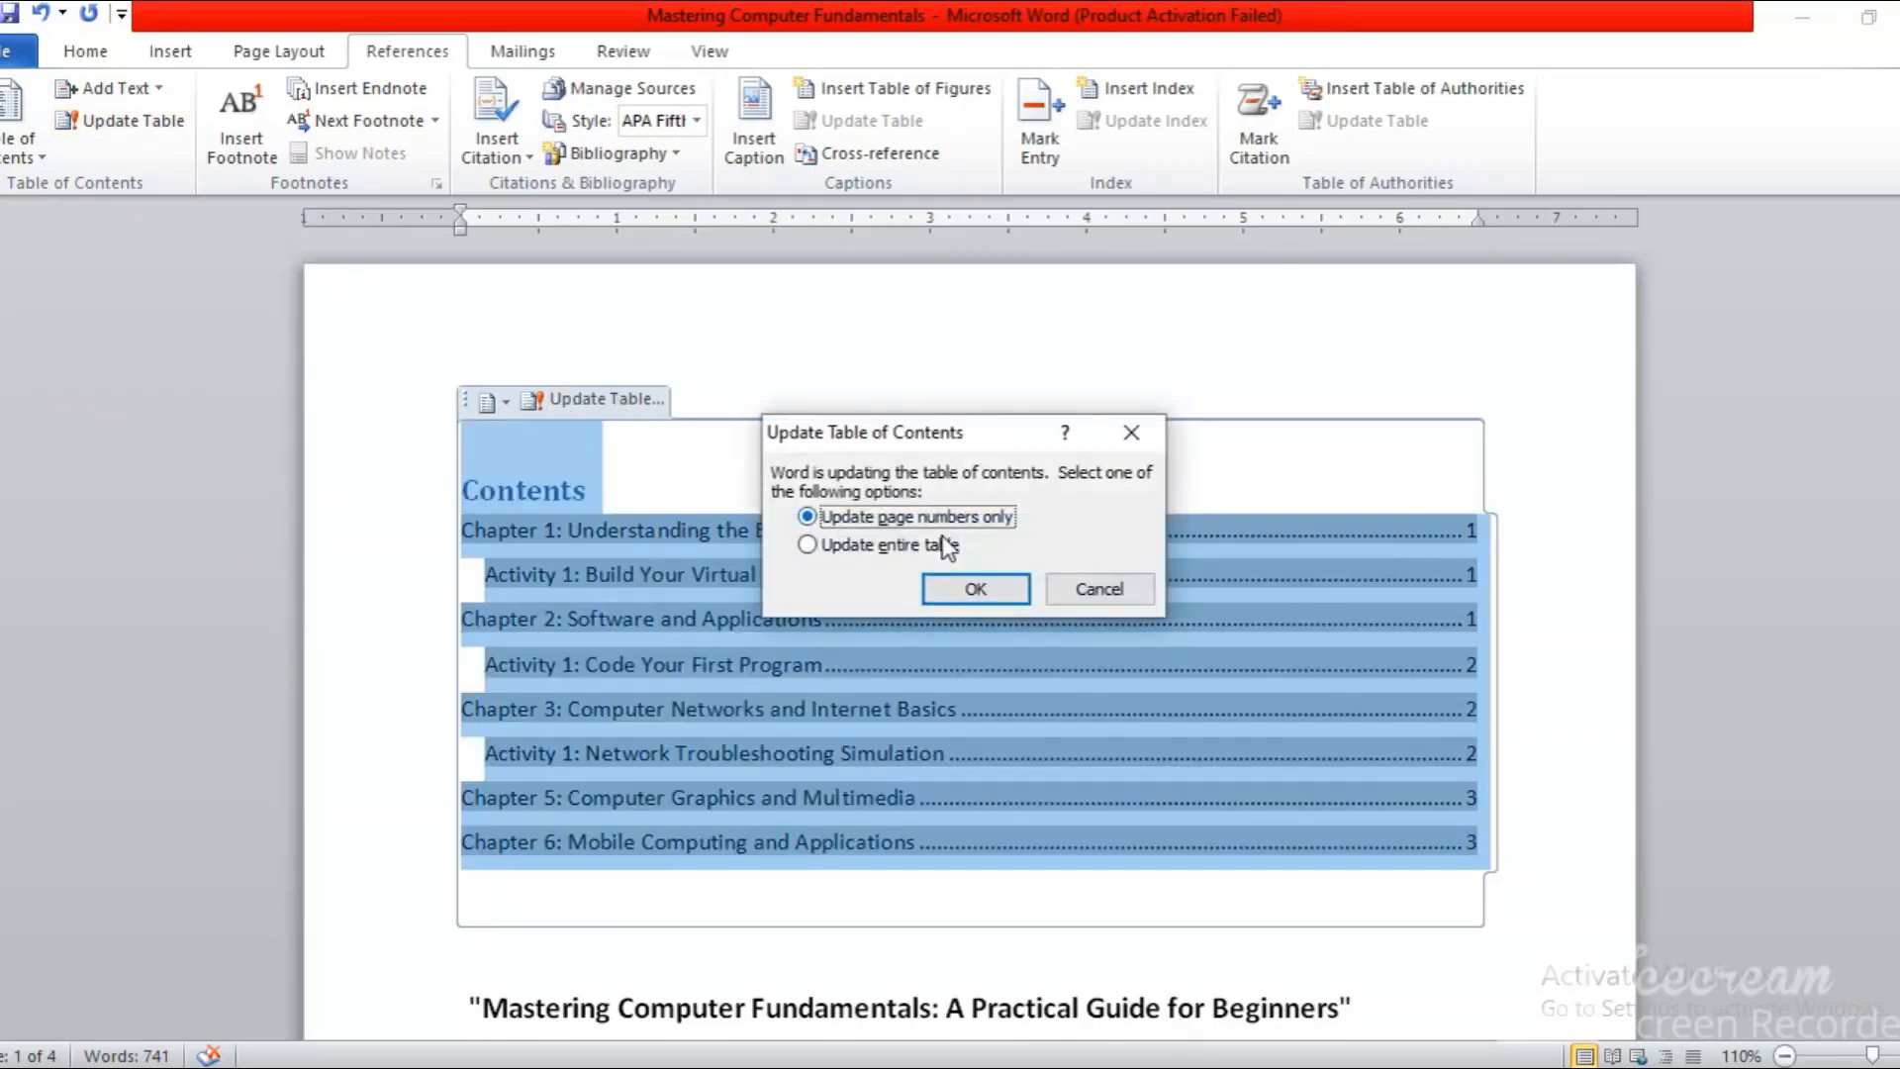
{"action": "left_click", "coordinate": [908, 546]}
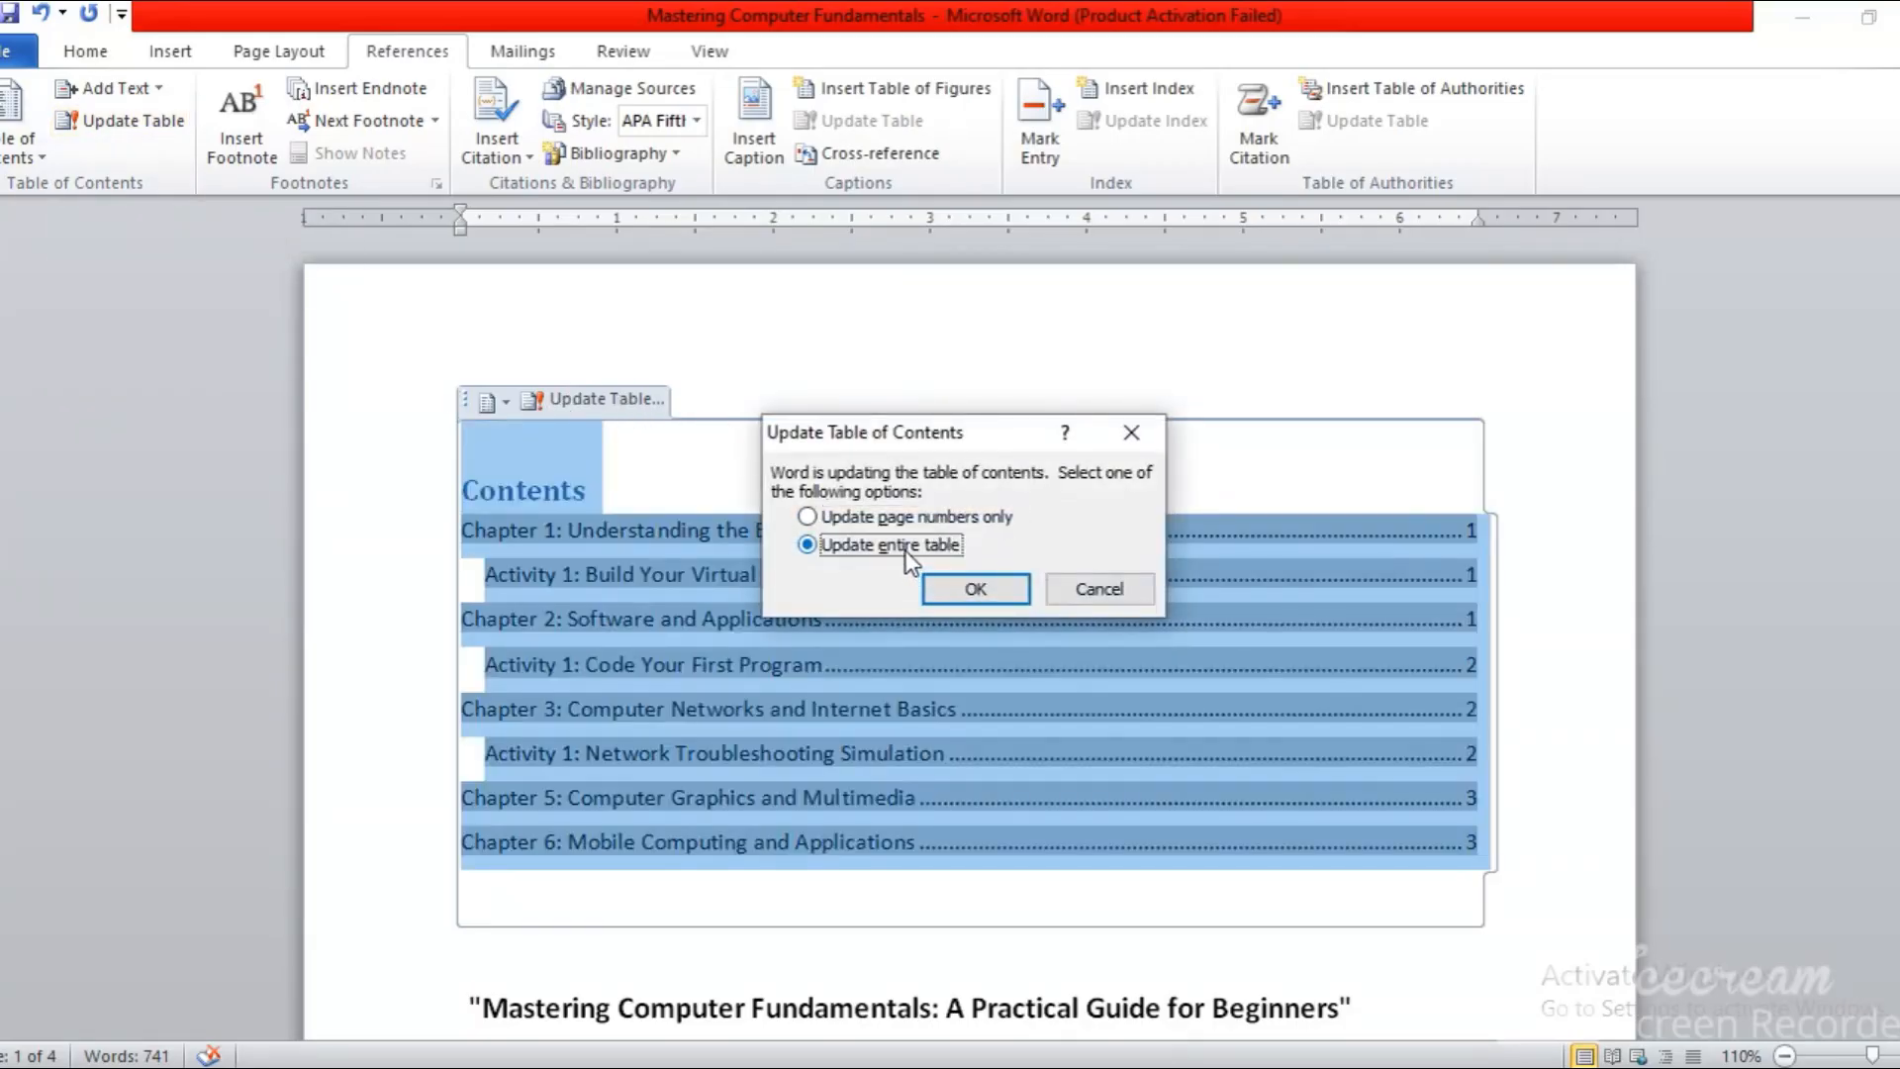
{"action": "left_click", "coordinate": [975, 590]}
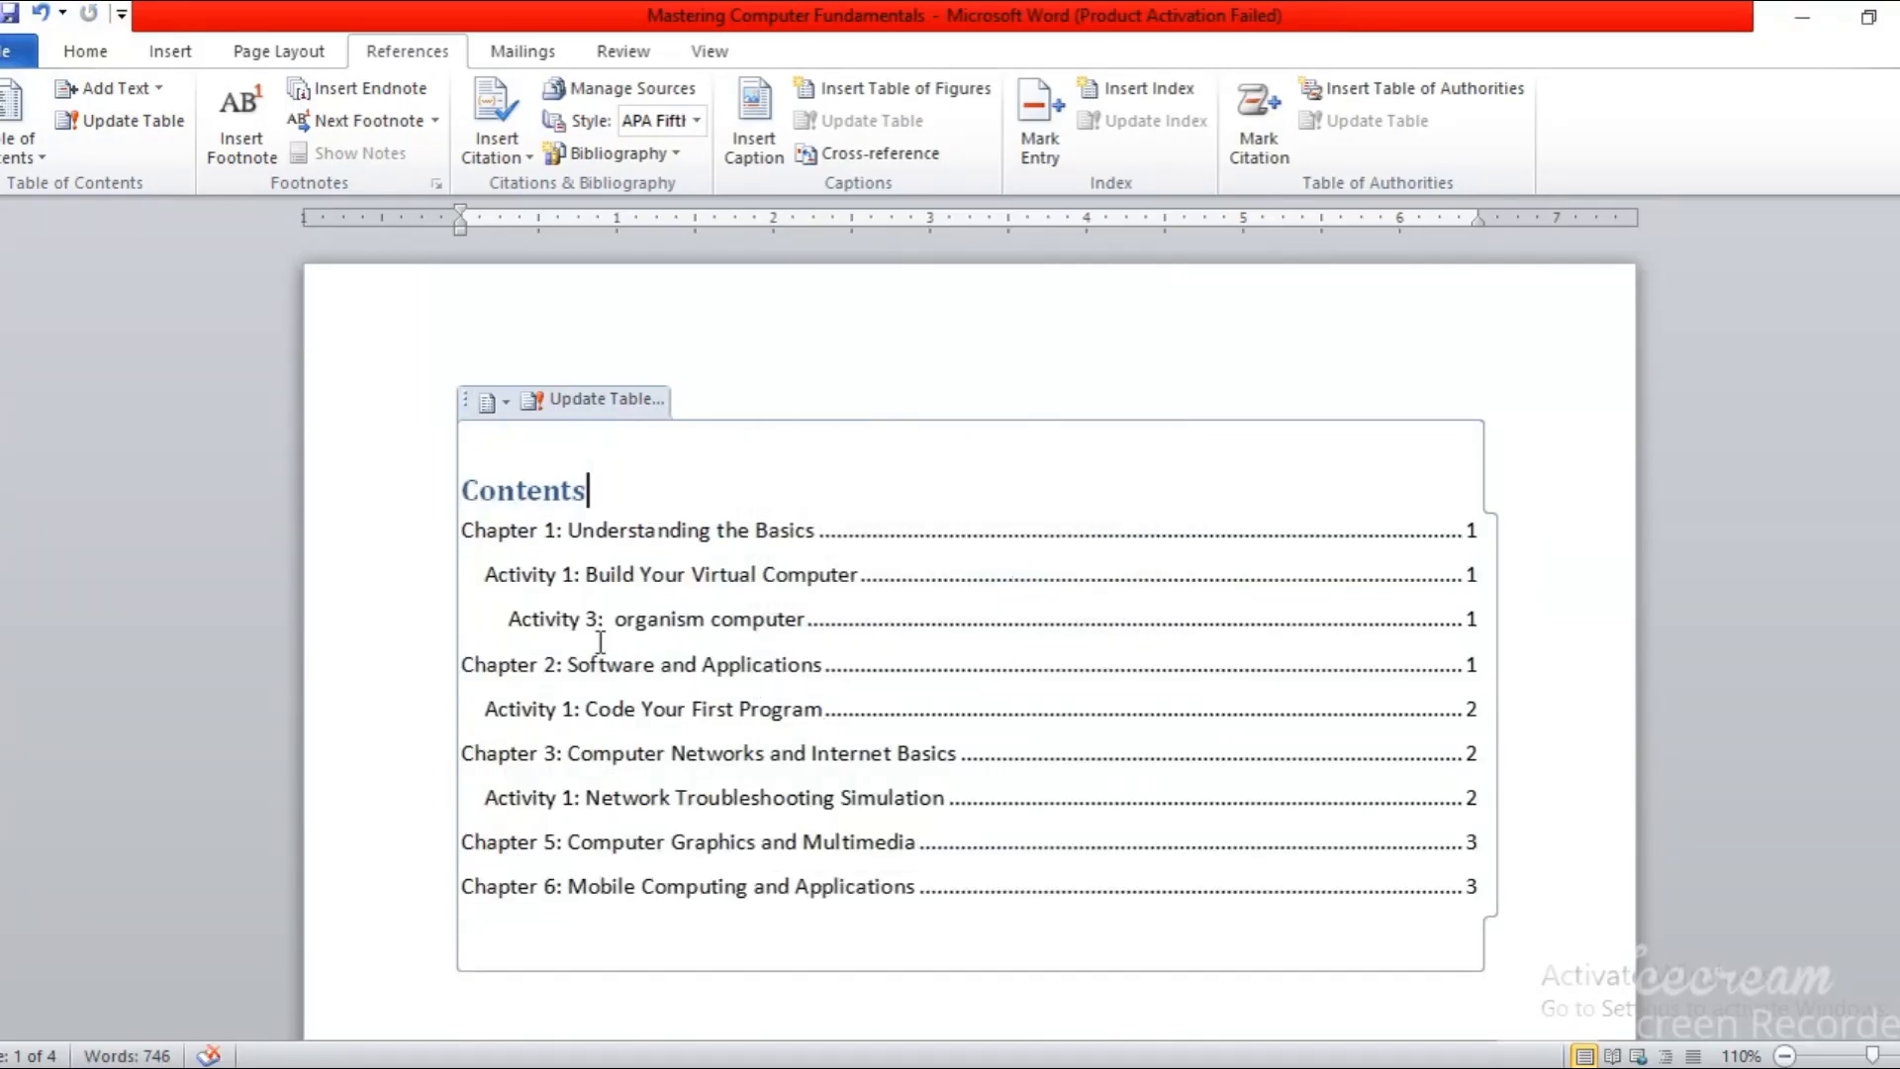
{"action": "mouse_move", "coordinate": [512, 619]}
{"action": "left_mouse_down"}
{"action": "mouse_move", "coordinate": [891, 592]}
{"action": "mouse_move", "coordinate": [953, 625]}
{"action": "left_mouse_up"}
{"action": "left_click", "coordinate": [883, 754]}
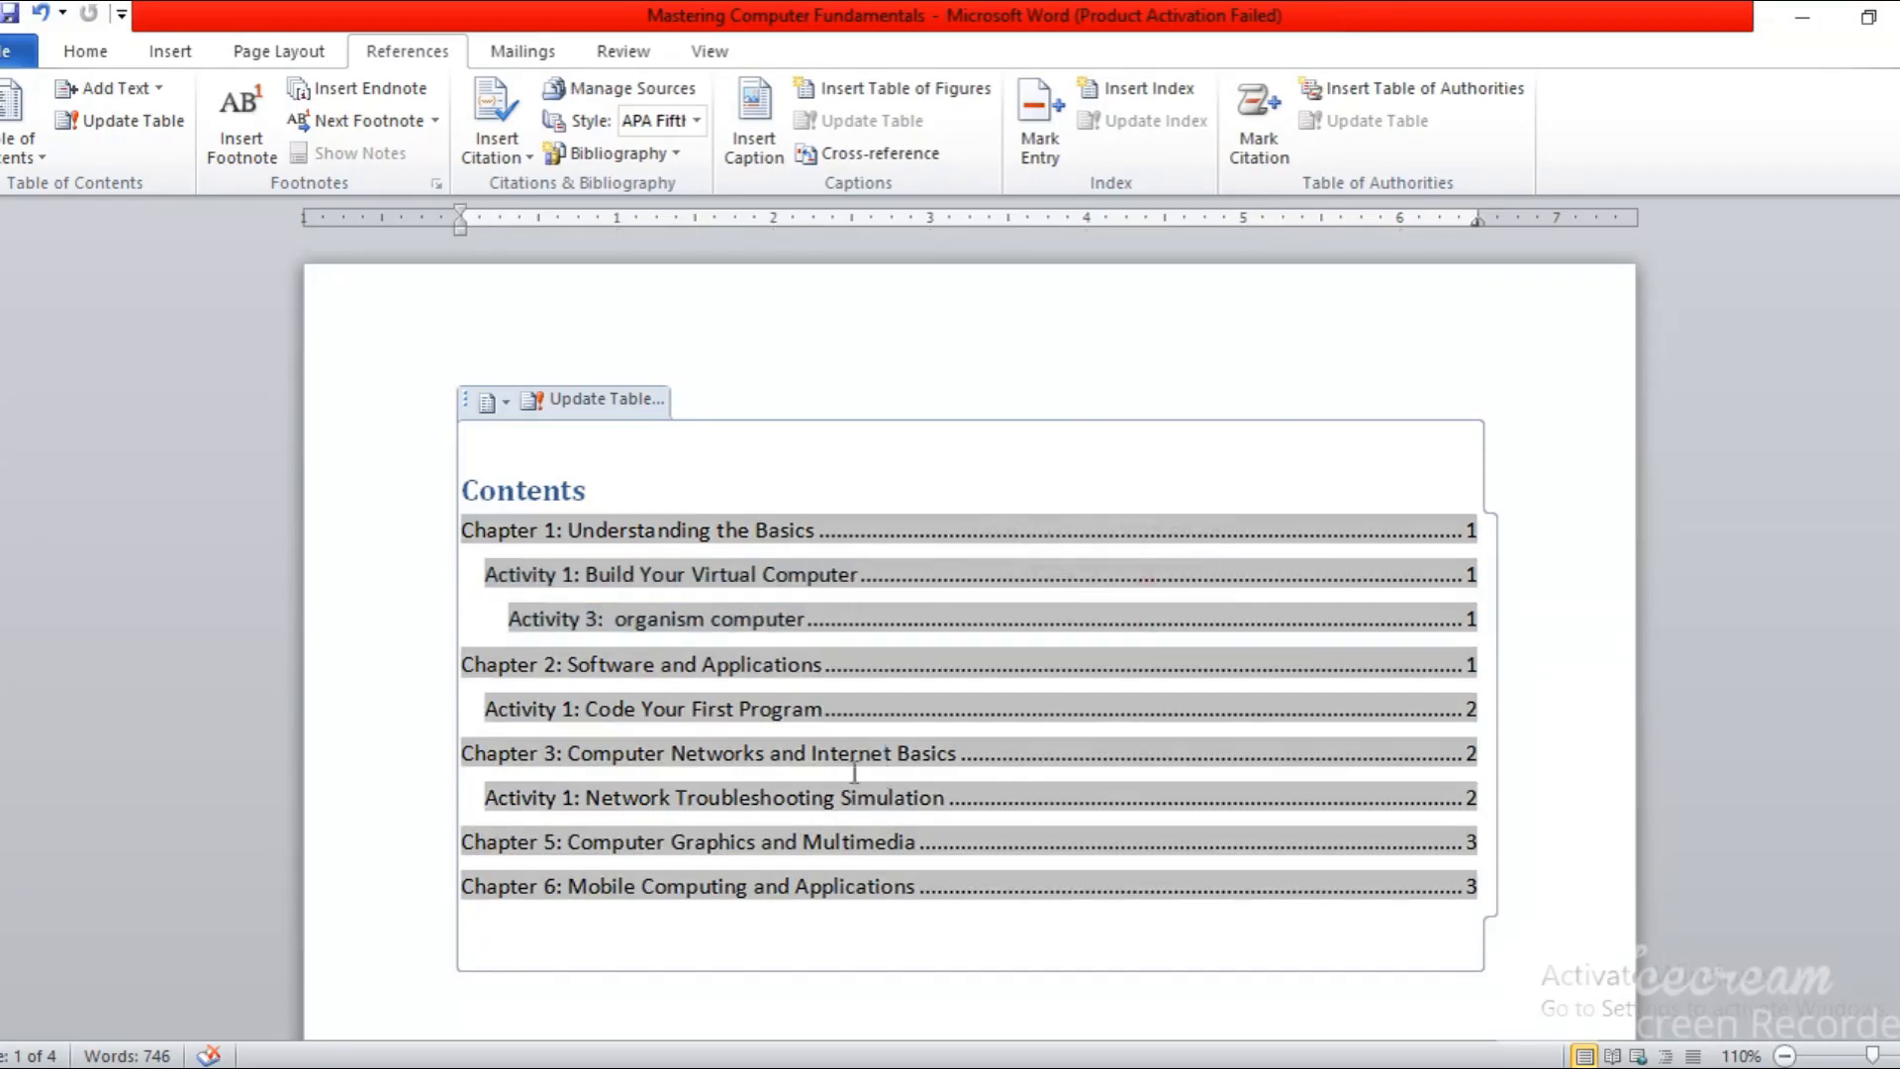
{"action": "left_click_drag", "start_coordinate": [473, 526], "coordinate": [785, 508]}
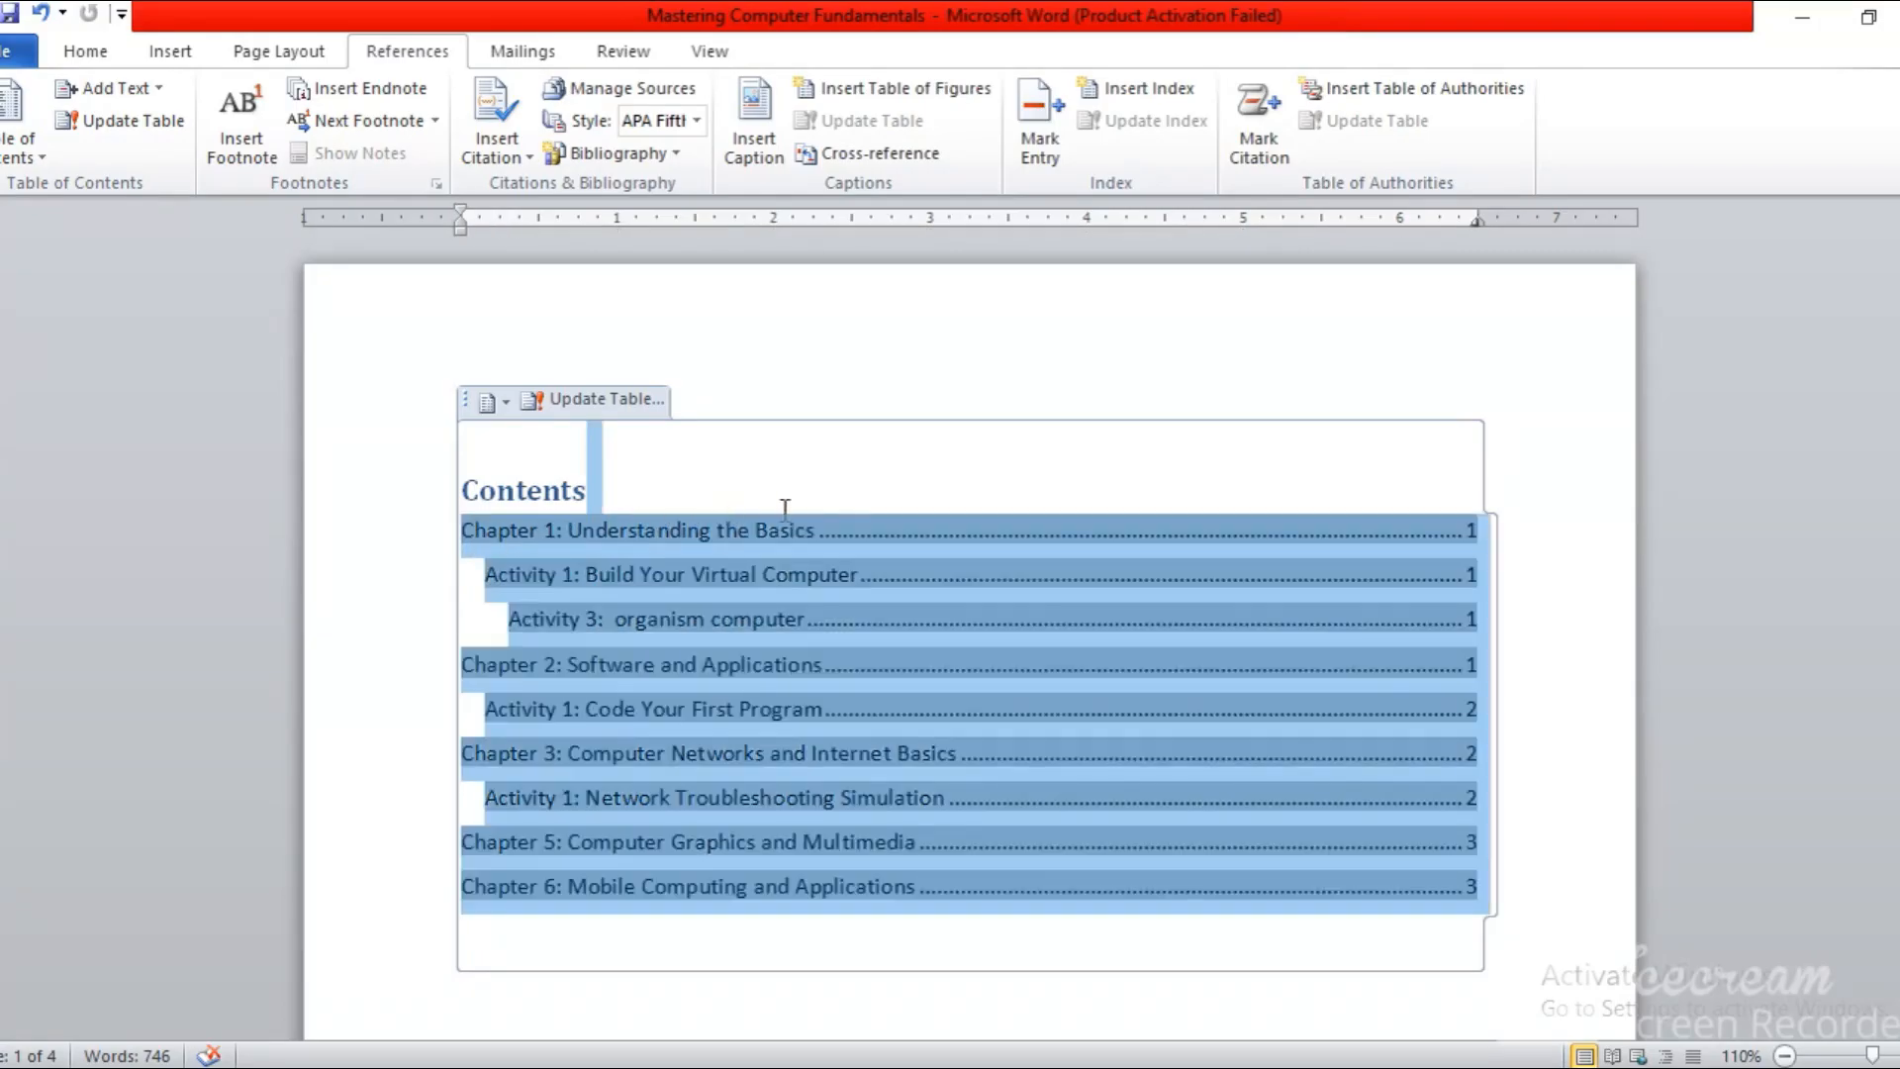
Step: Try a heading style on the contents entry "Activity 1: Code Your First Program" and undo the change
{"action": "left_click", "coordinate": [163, 702]}
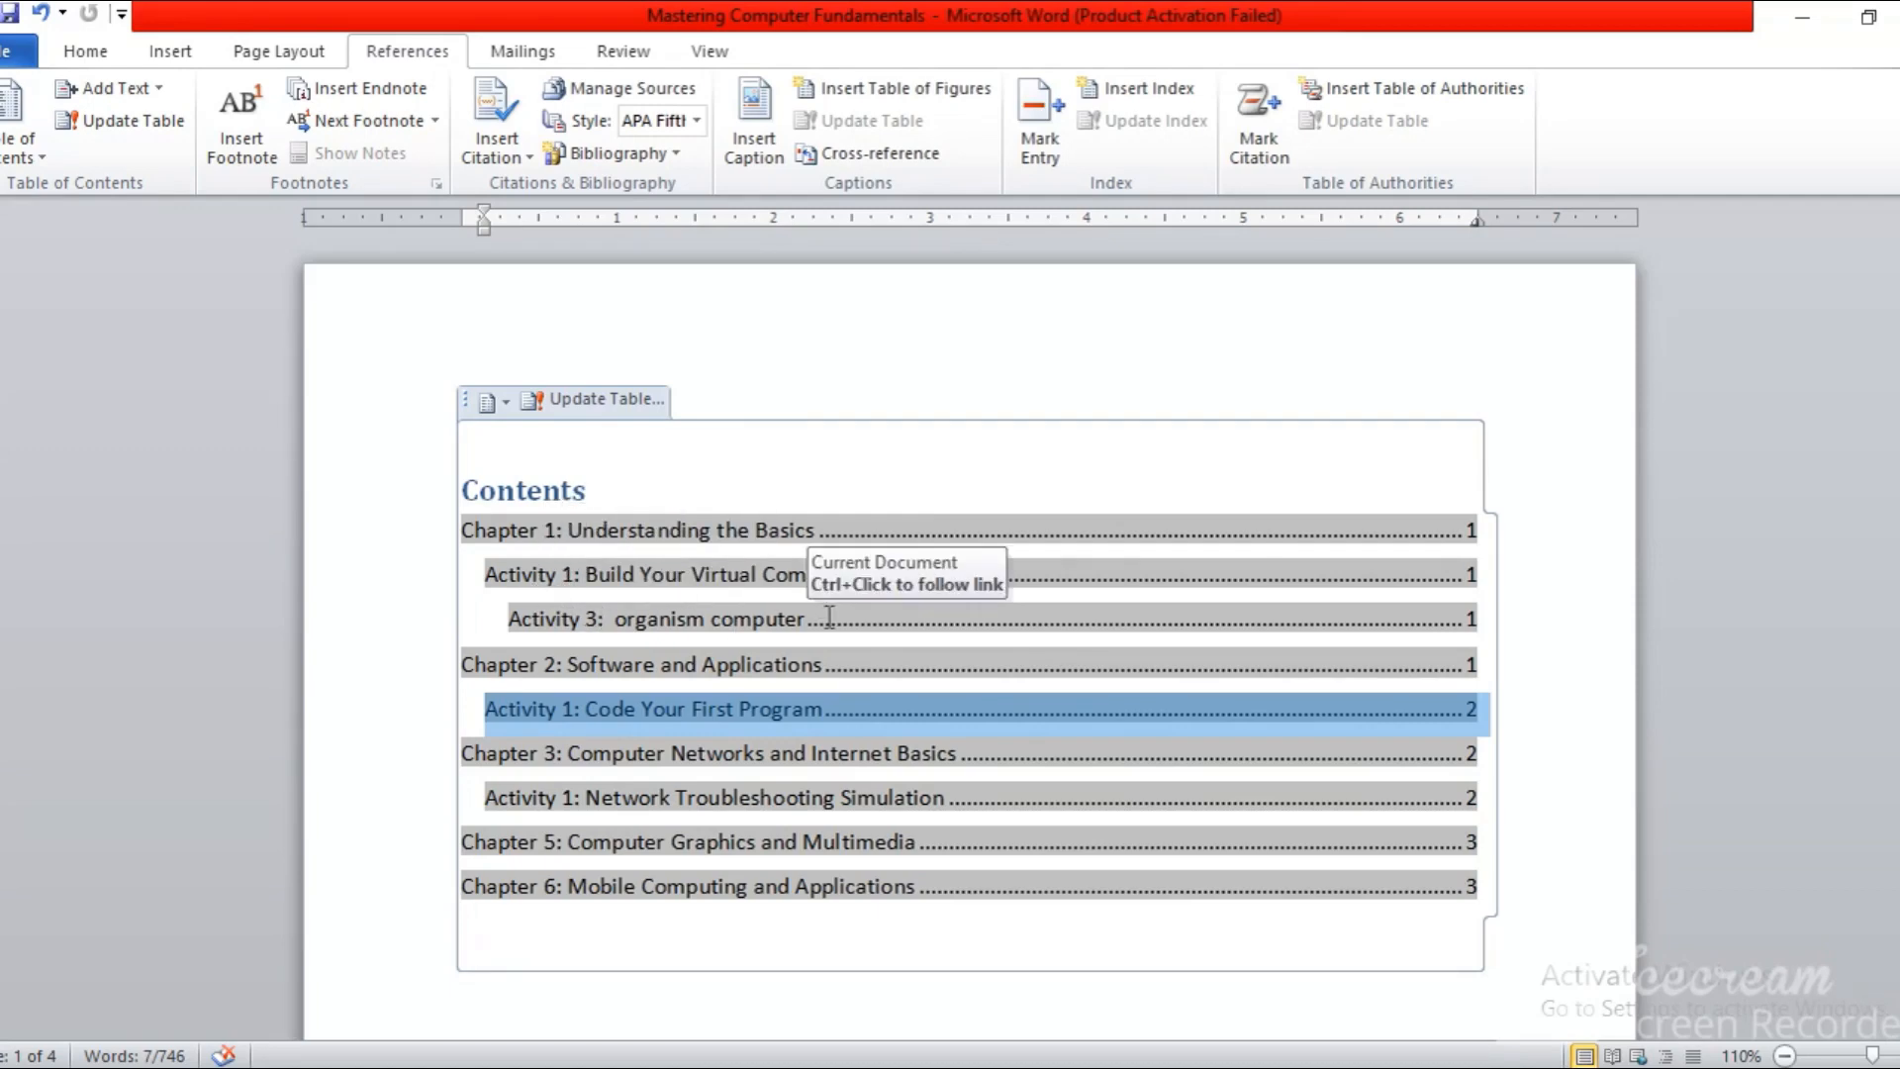
{"action": "left_click", "coordinate": [163, 83]}
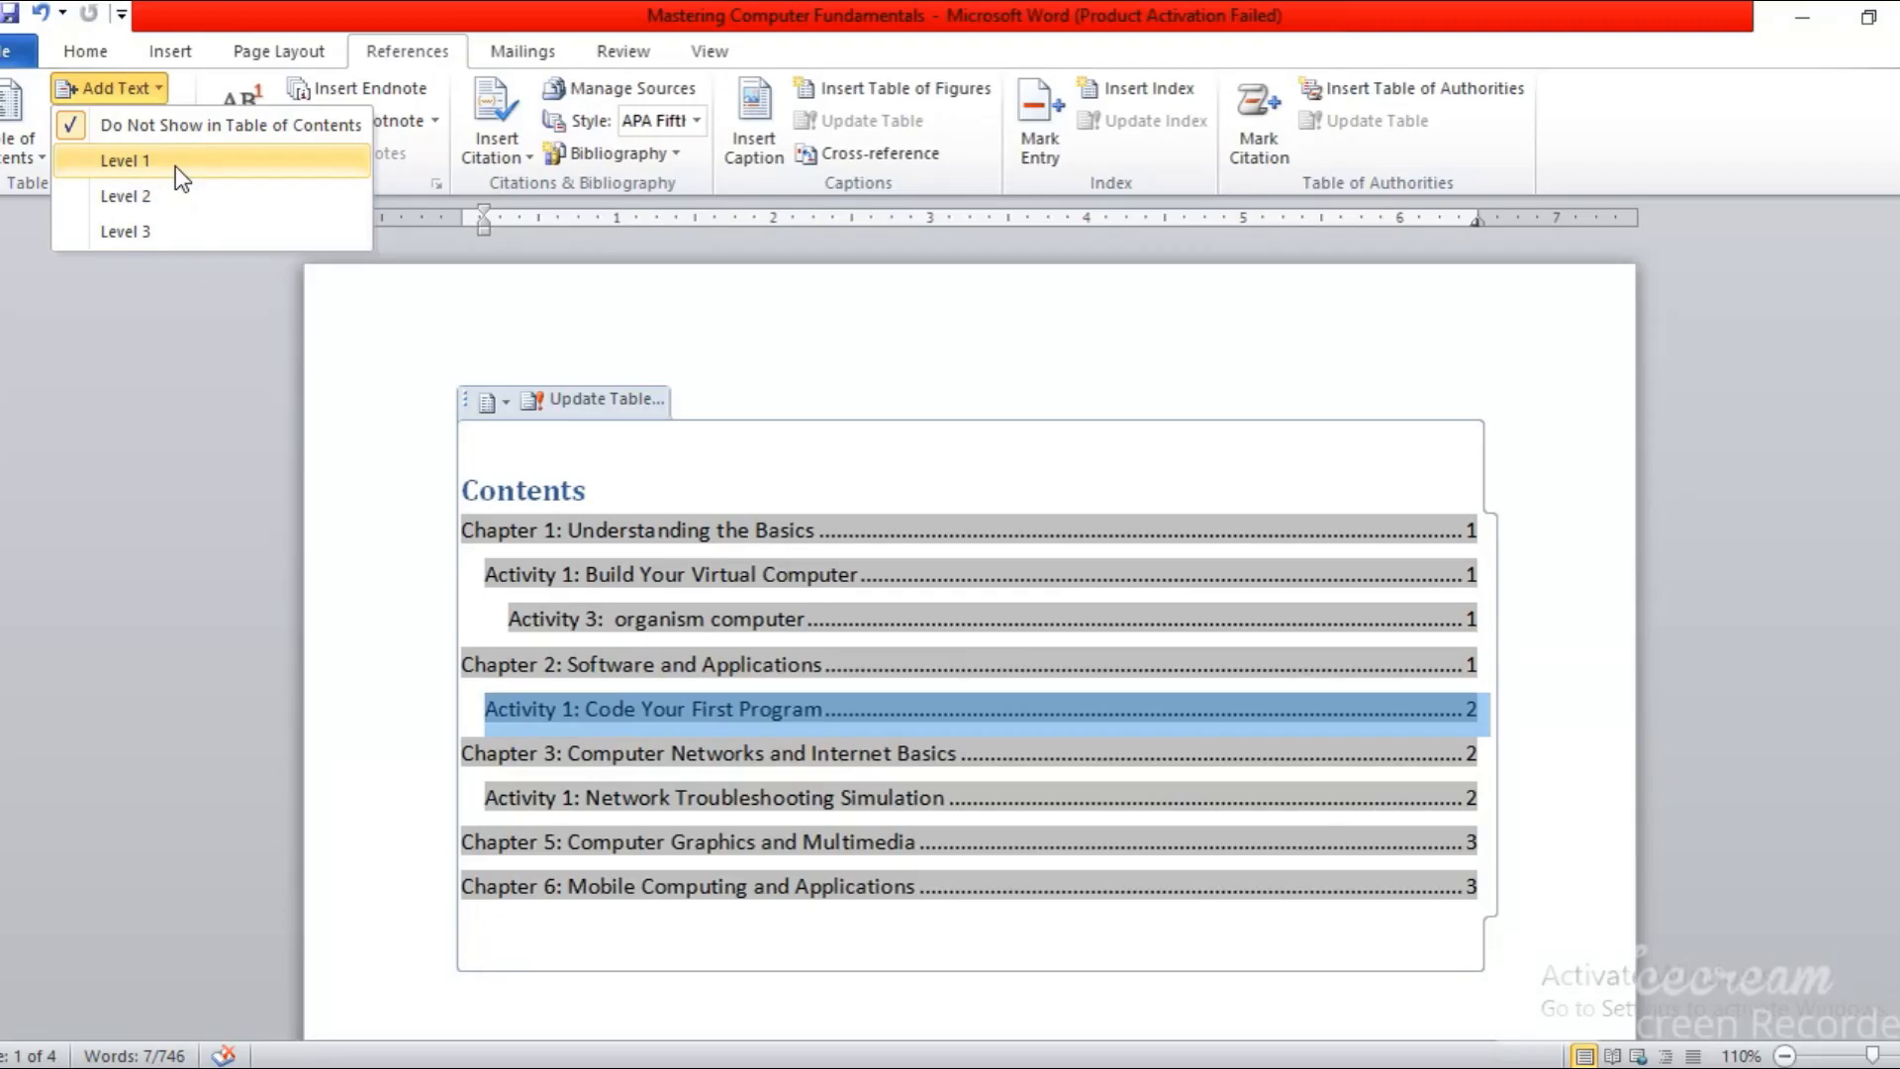
{"action": "left_click", "coordinate": [94, 51]}
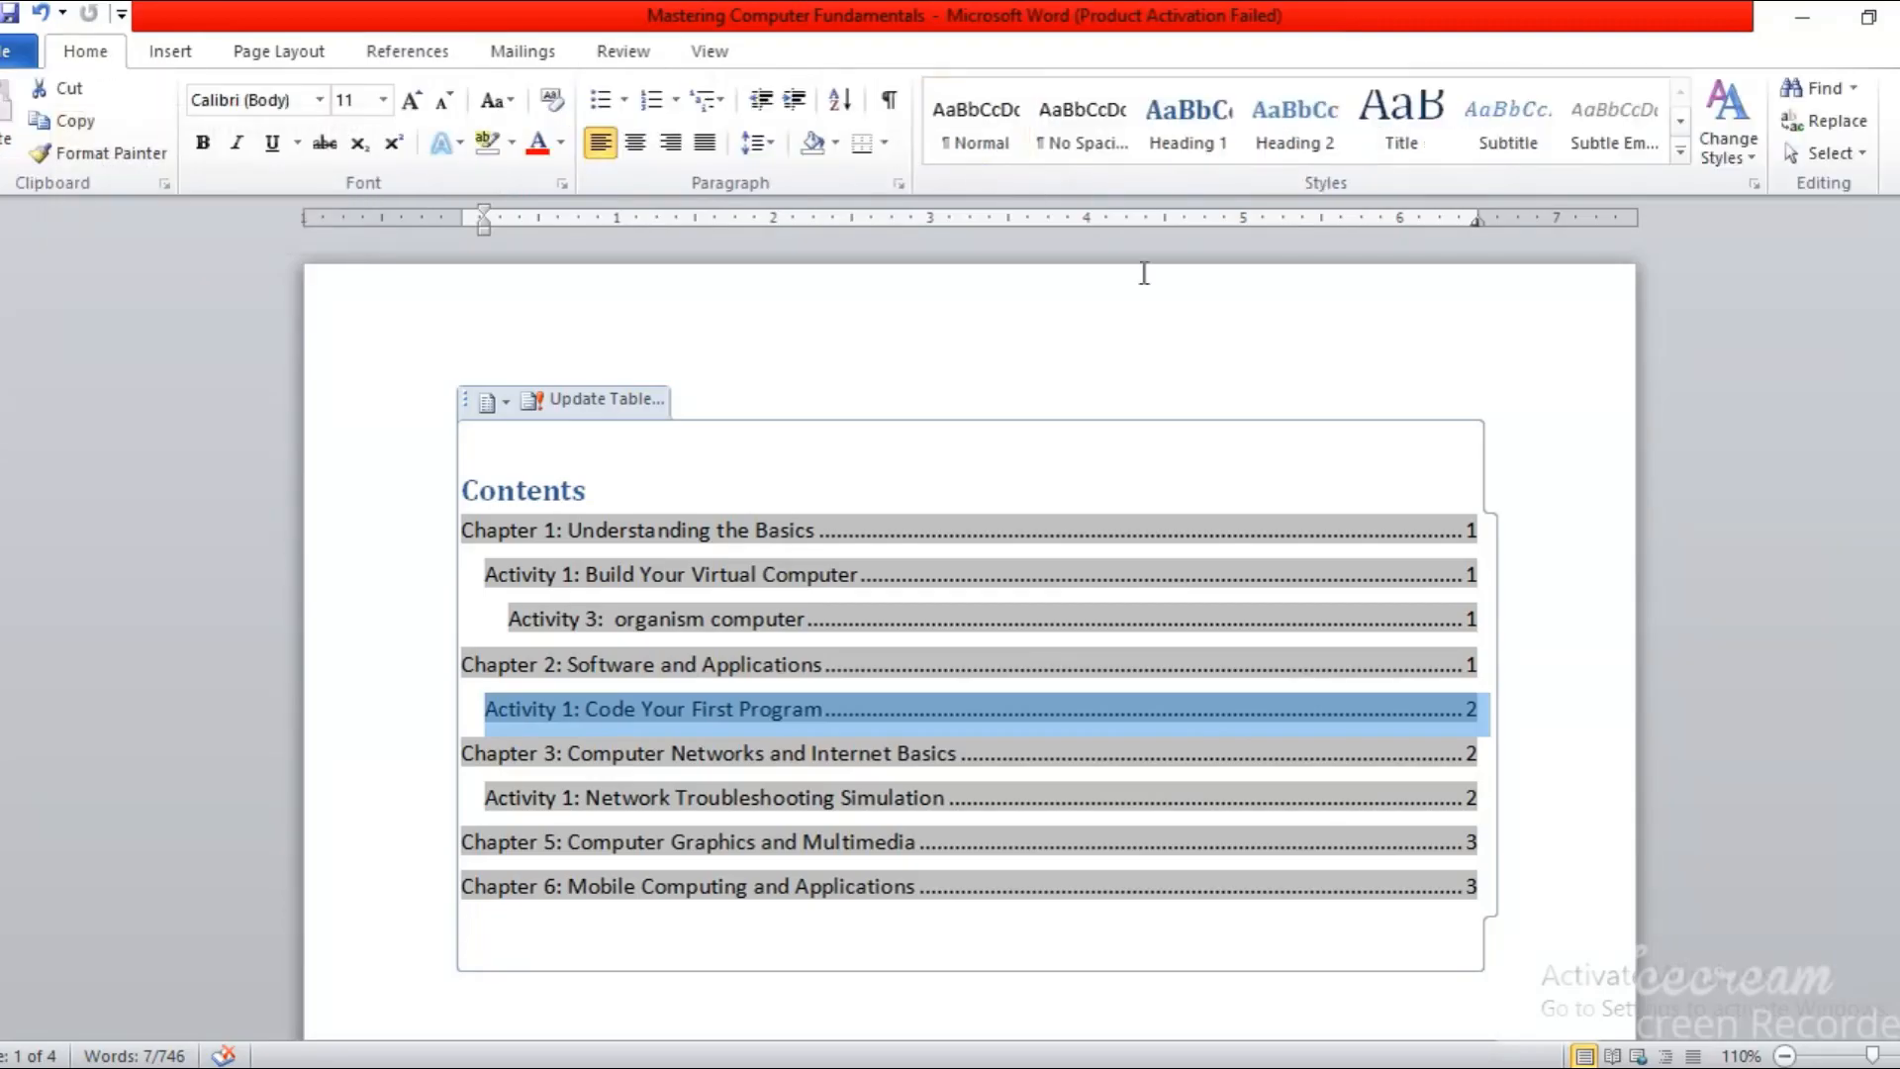
{"action": "left_click", "coordinate": [1188, 123]}
{"action": "key", "text": "ctrl+z"}
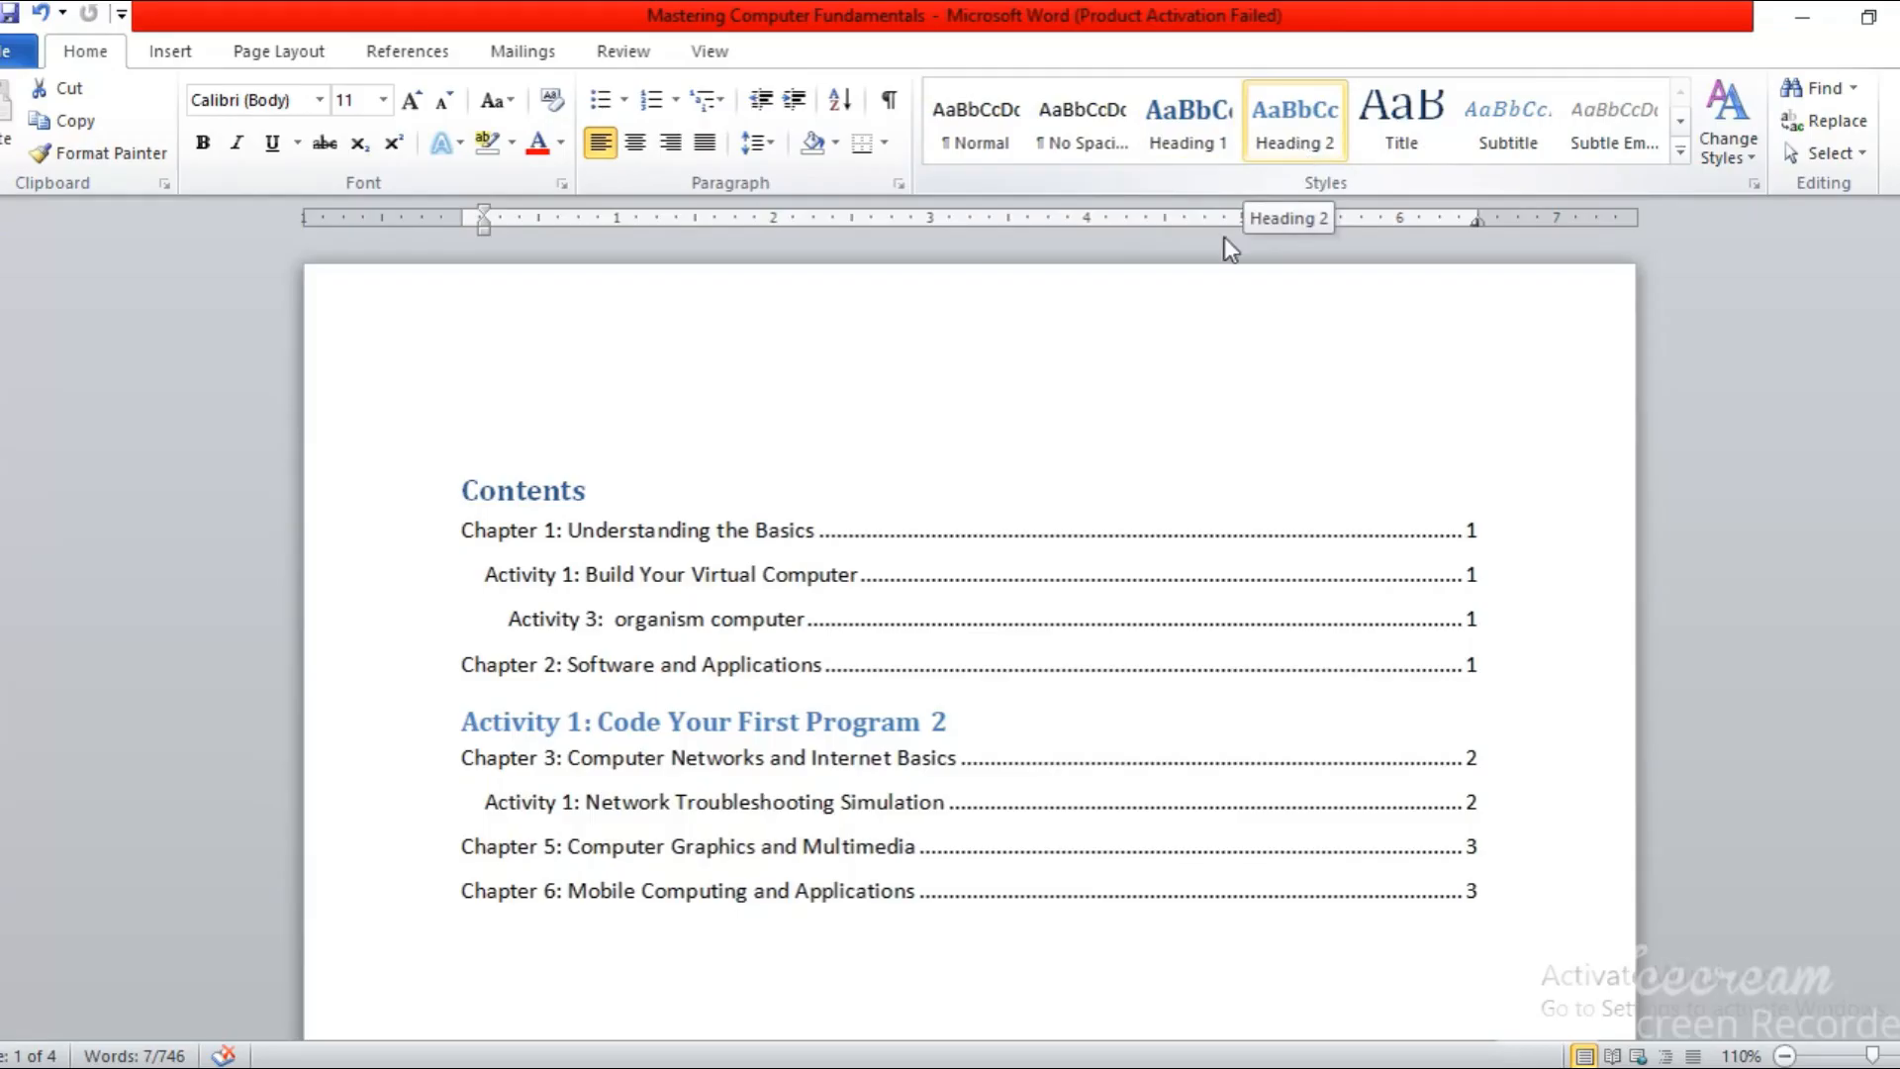
{"action": "left_click", "coordinate": [943, 352]}
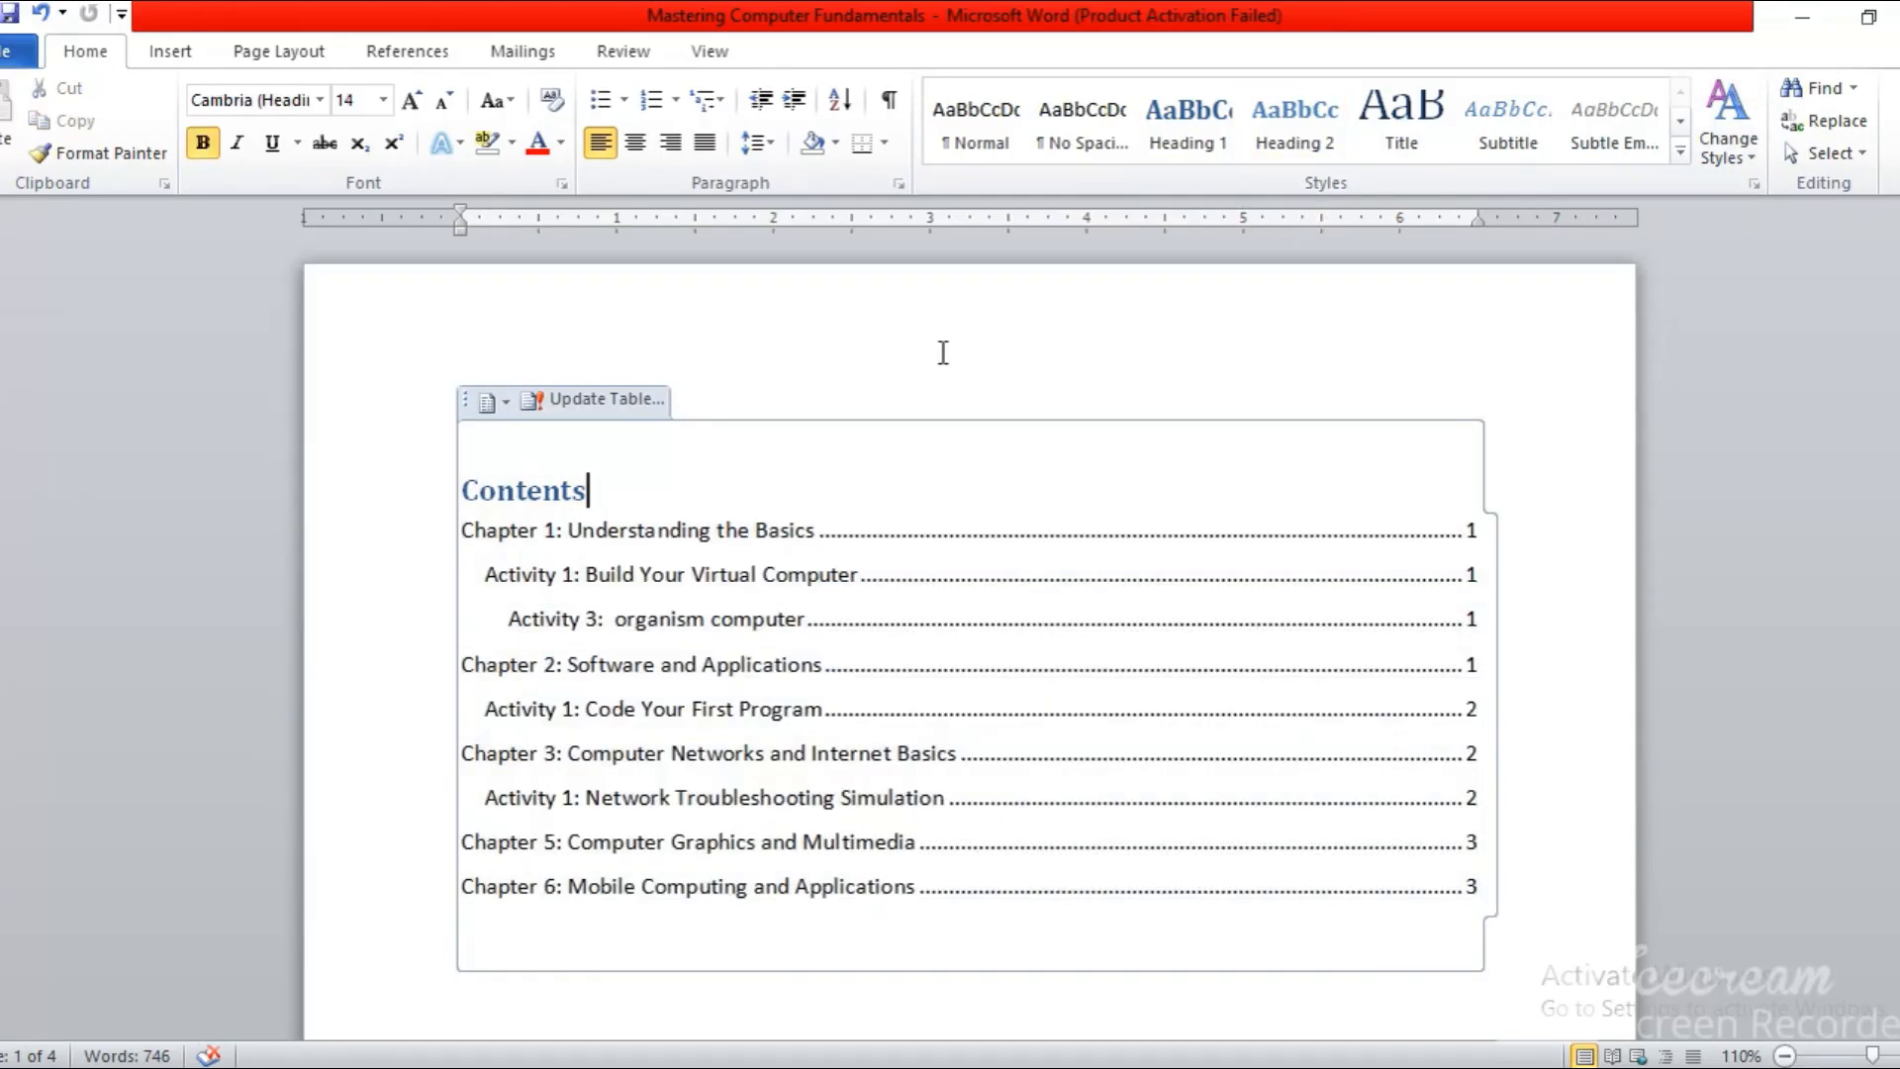
{"action": "left_click_drag", "start_coordinate": [1899, 314], "coordinate": [1899, 340]}
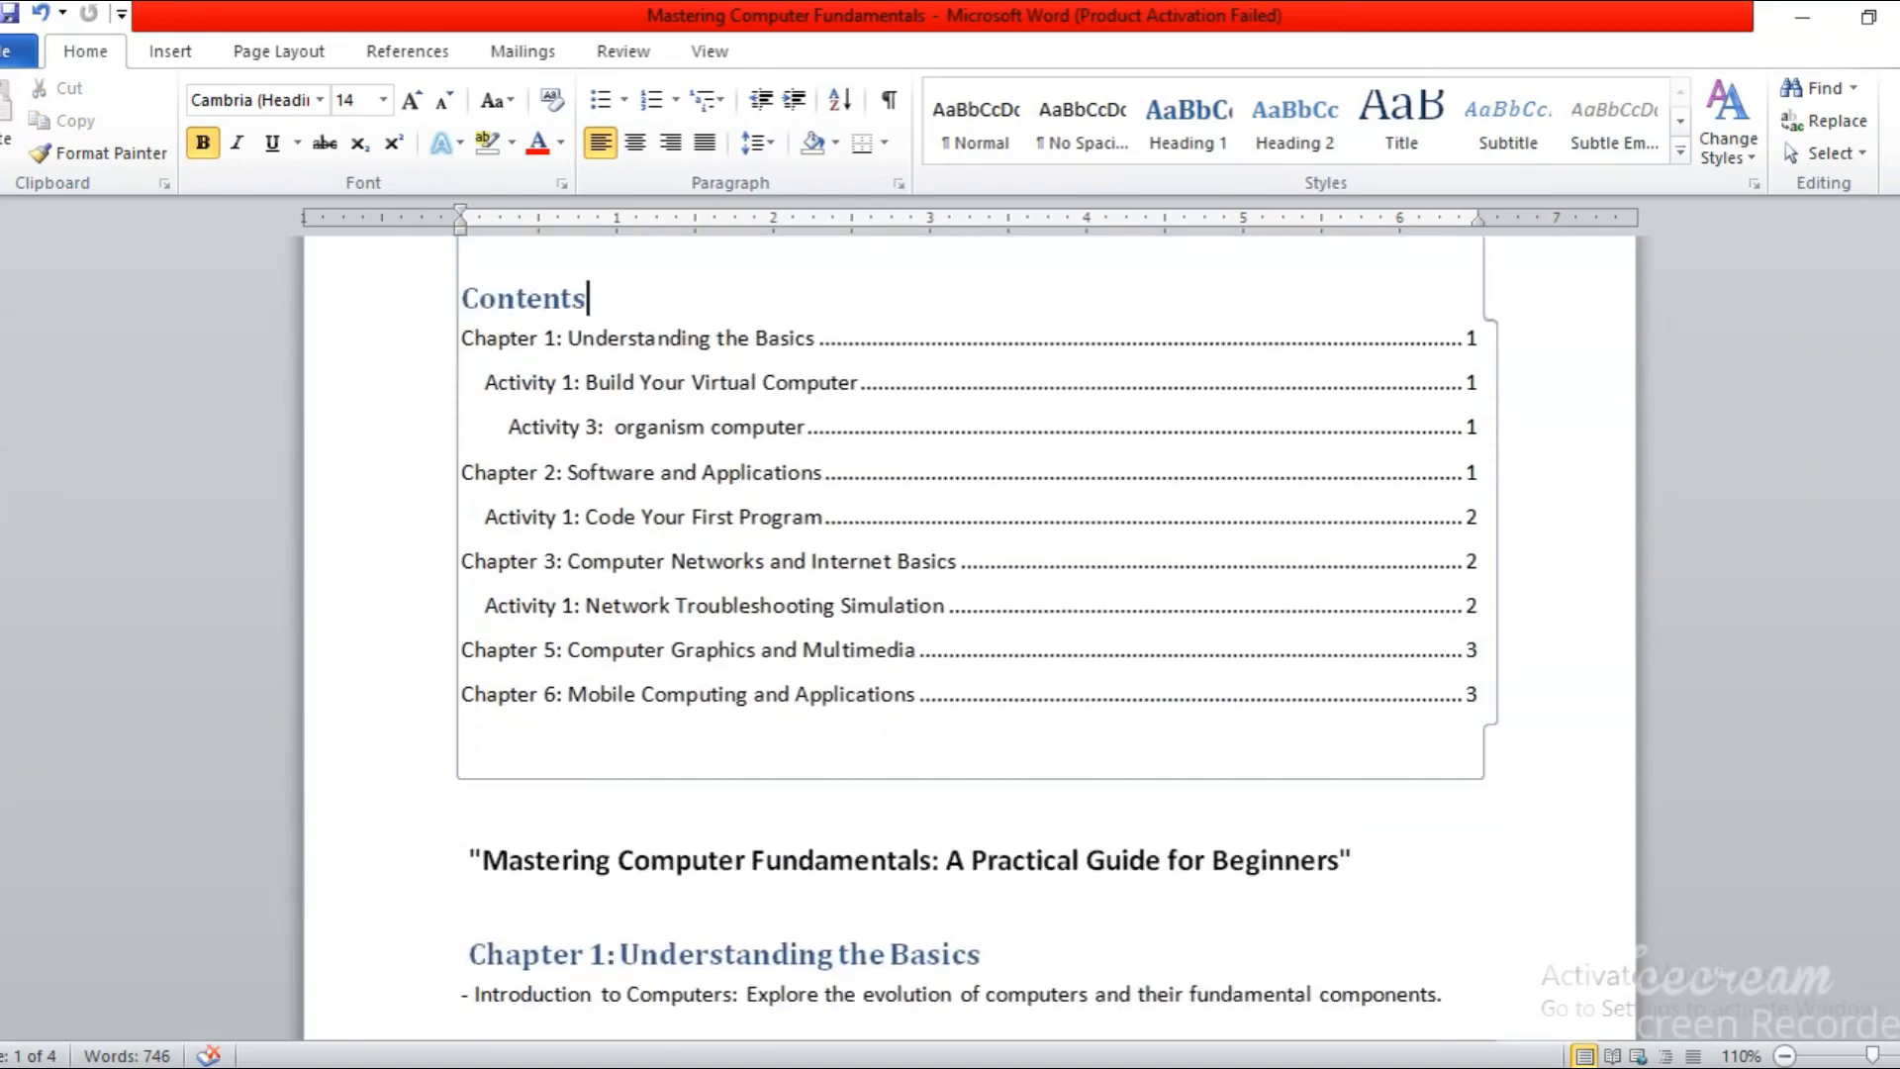